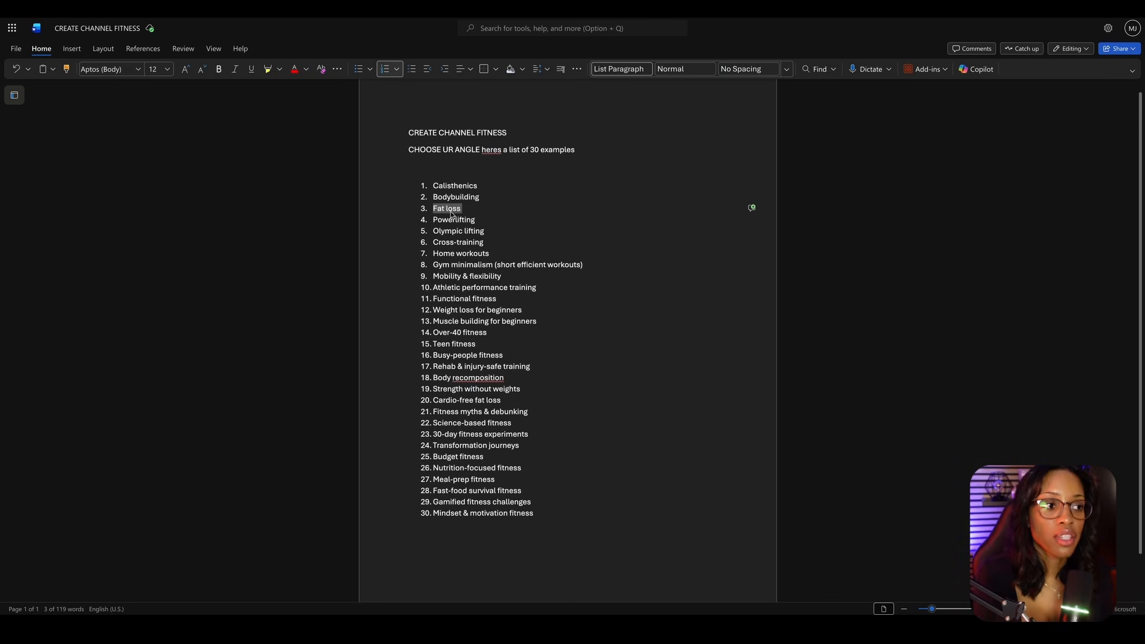
- Copy the document's video-ideas prompt into ChatGPT, adapt it to beginner-friendly, relatable, no-BS fatloss videos with analogies, and submit it
scroll(538, 306, down, 1)
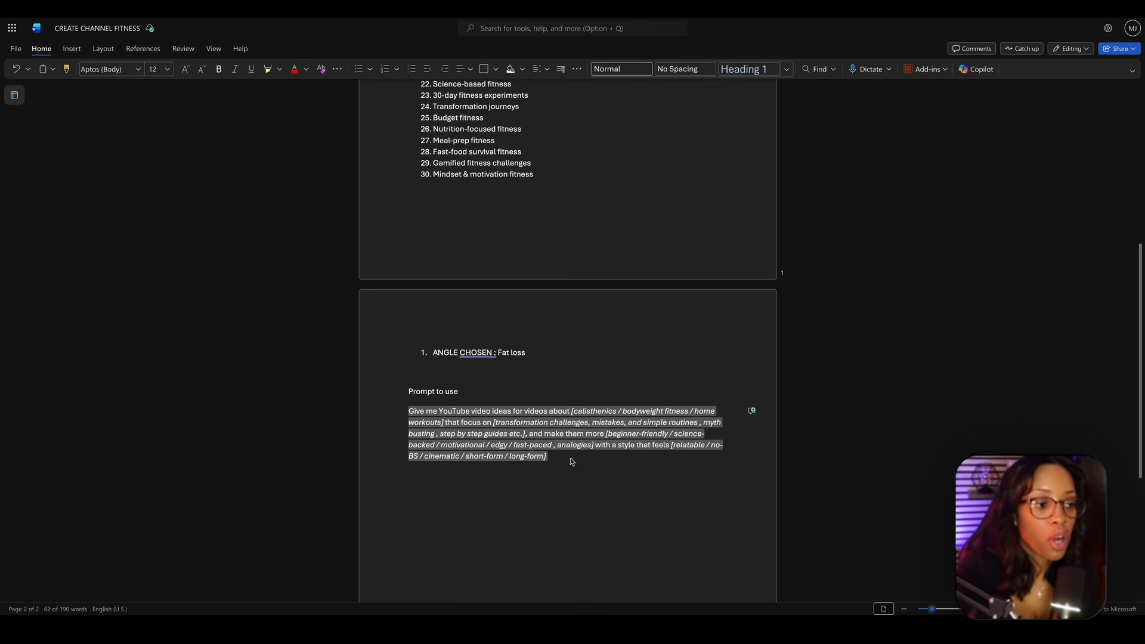
click(600, 465)
drag(405, 415, 584, 476)
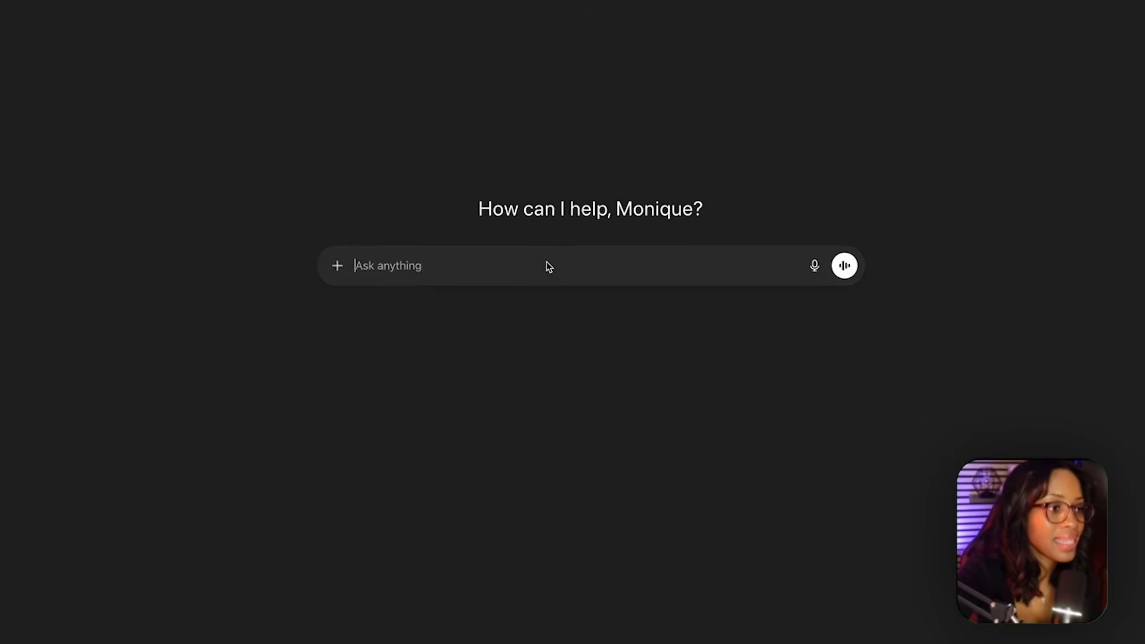
text(Give me YouTube video ideas for videos about [calisthenics / bodyweight fitness / home workouts] that focus on [transformation challenges, mistakes, and simple routines , myth busting , step by step guides etc.], and make them more [beginner-friendly / science-backed / motivational / edgy / fast-paced , analogies] with a style that feels [relatable / no-BS / cinematic / short-form / long-form])
key(BackSpace)
key(BackSpace)
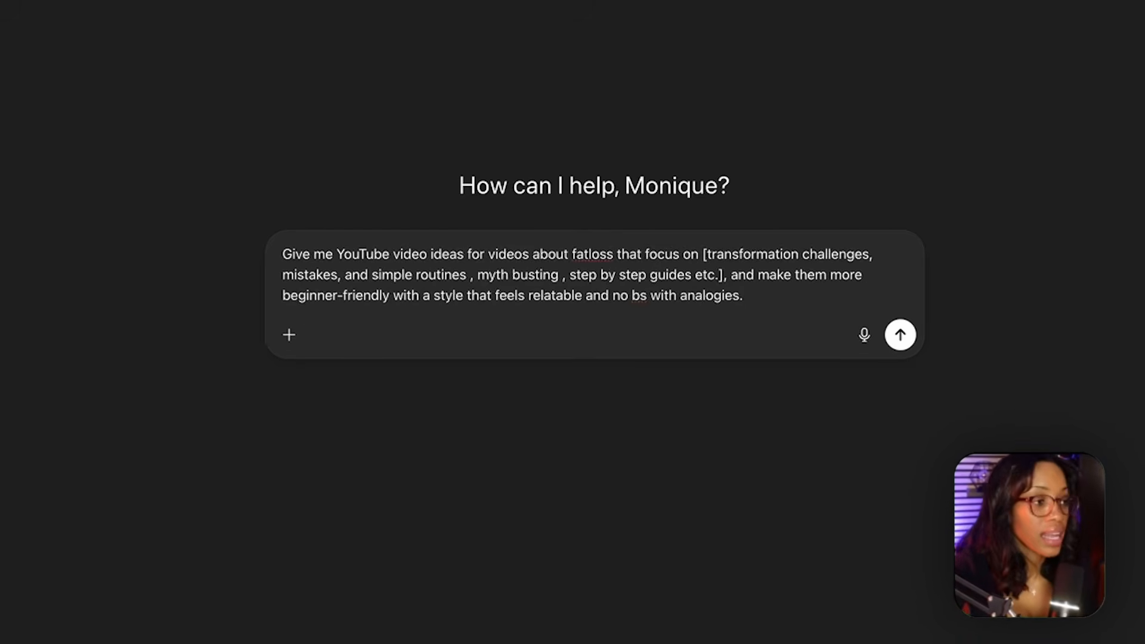
key(Return)
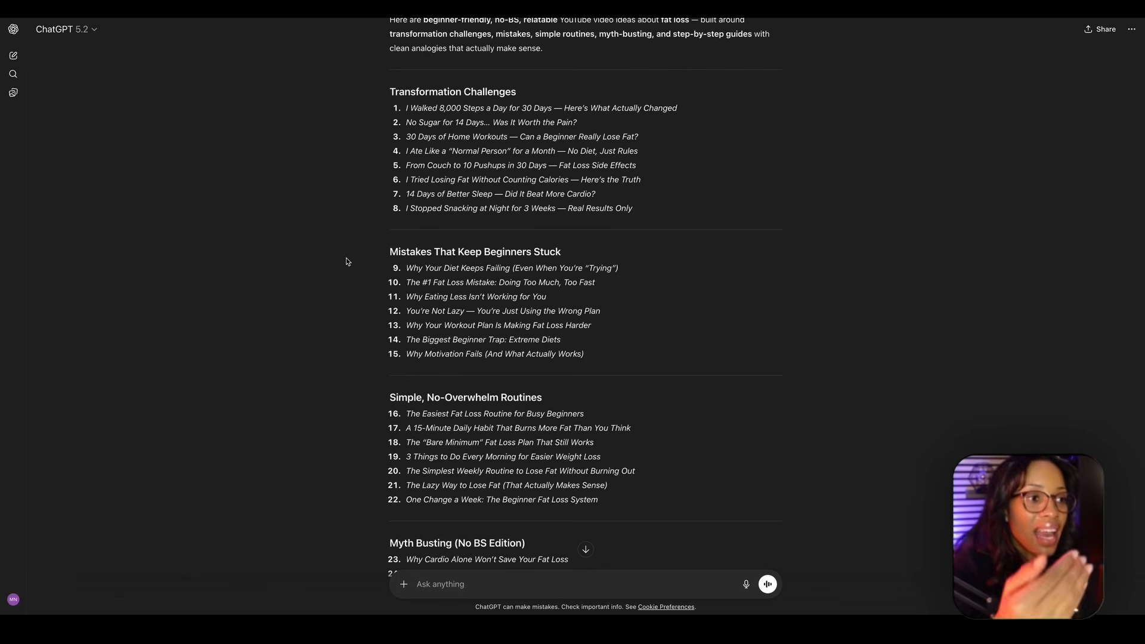
- Review the generated fat loss video ideas across the challenge, mistake, routine, myth-busting, guide and analogy sections
scroll(441, 122, down, 9)
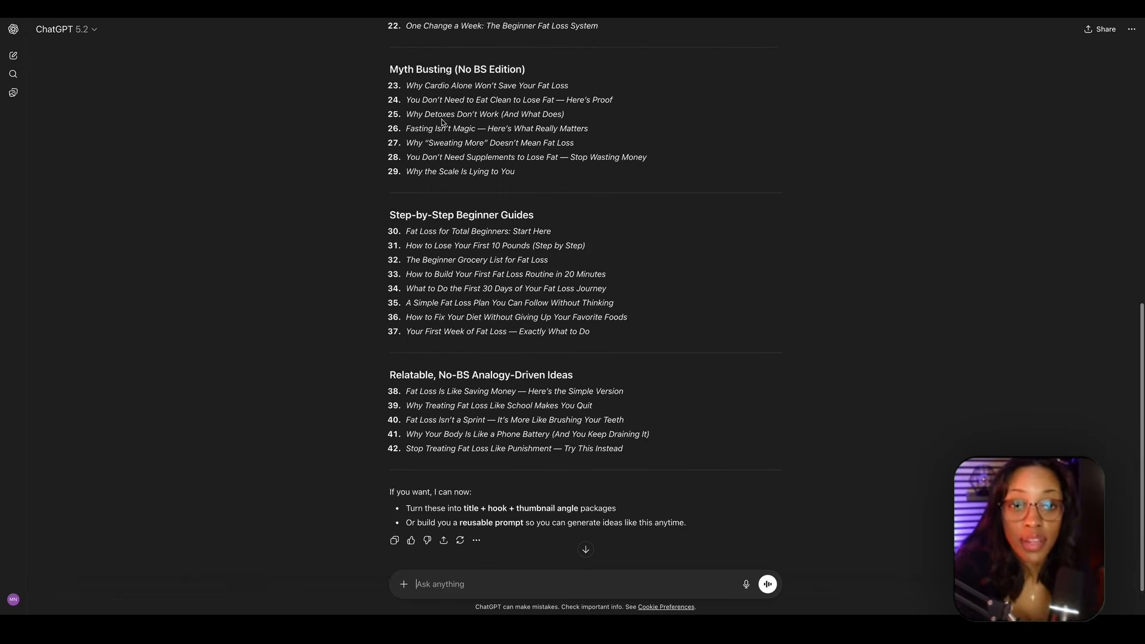
scroll(441, 122, up, 12)
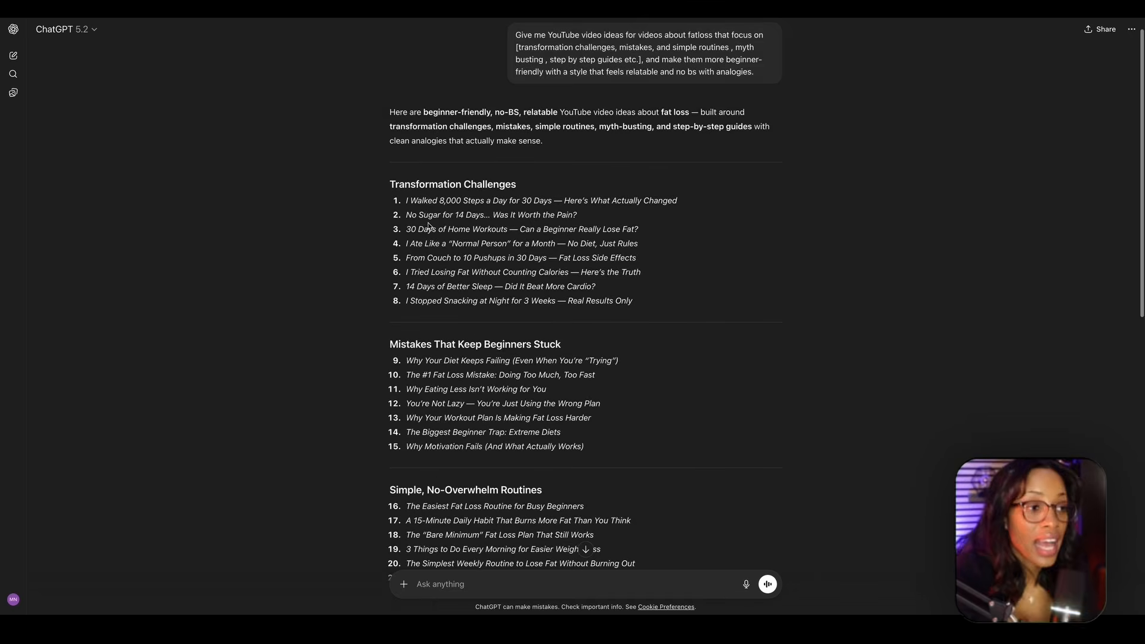
scroll(406, 238, down, 7)
scroll(423, 310, up, 7)
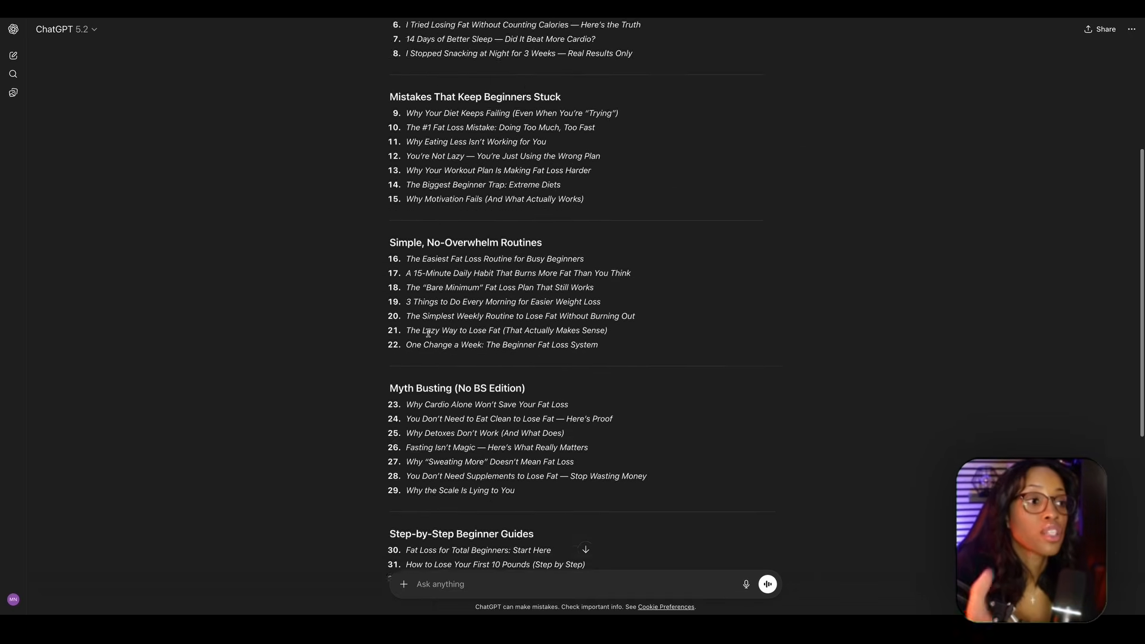
scroll(428, 333, up, 2)
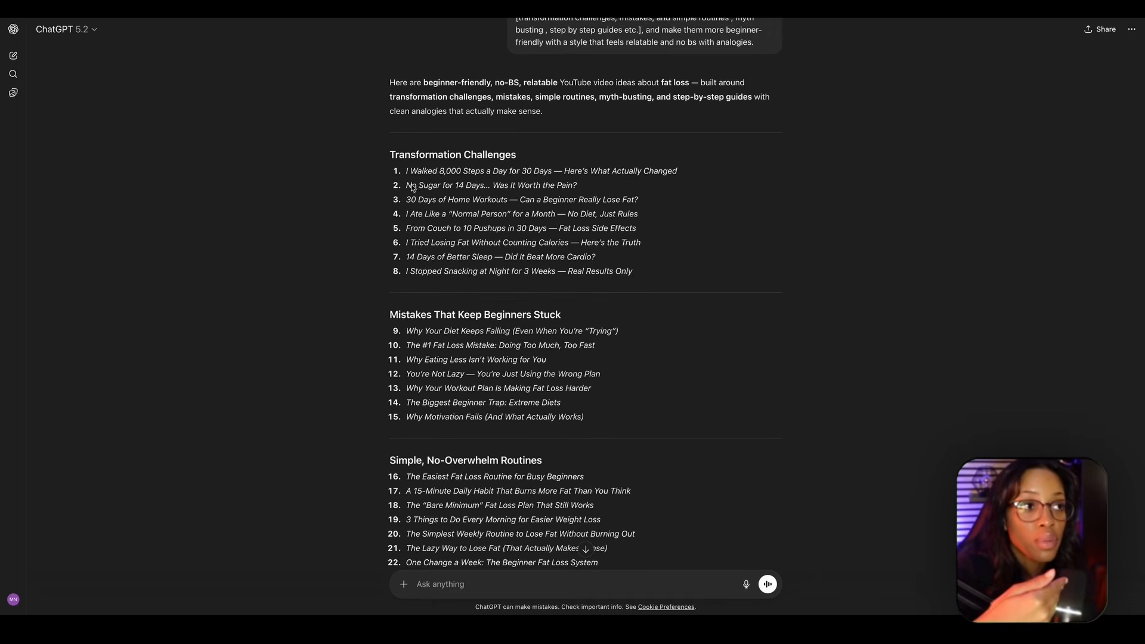
scroll(410, 179, down, 2)
- Copy the full simple script-generation prompt from the Word document into a new ChatGPT chat
key(super+Tab)
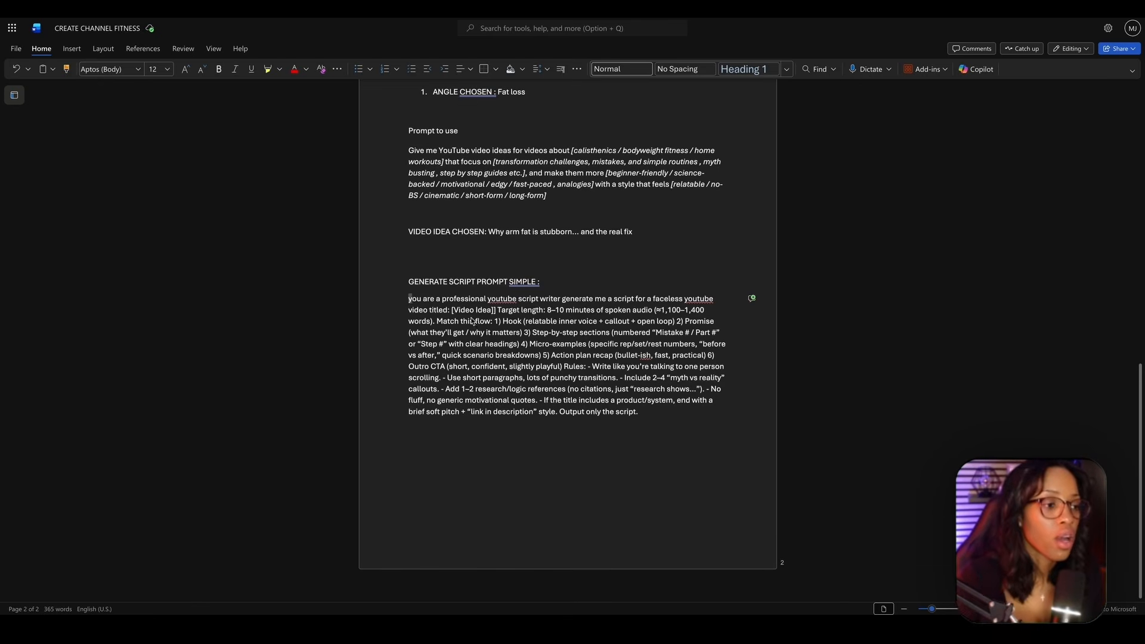
drag(407, 301, 686, 420)
key(super+c)
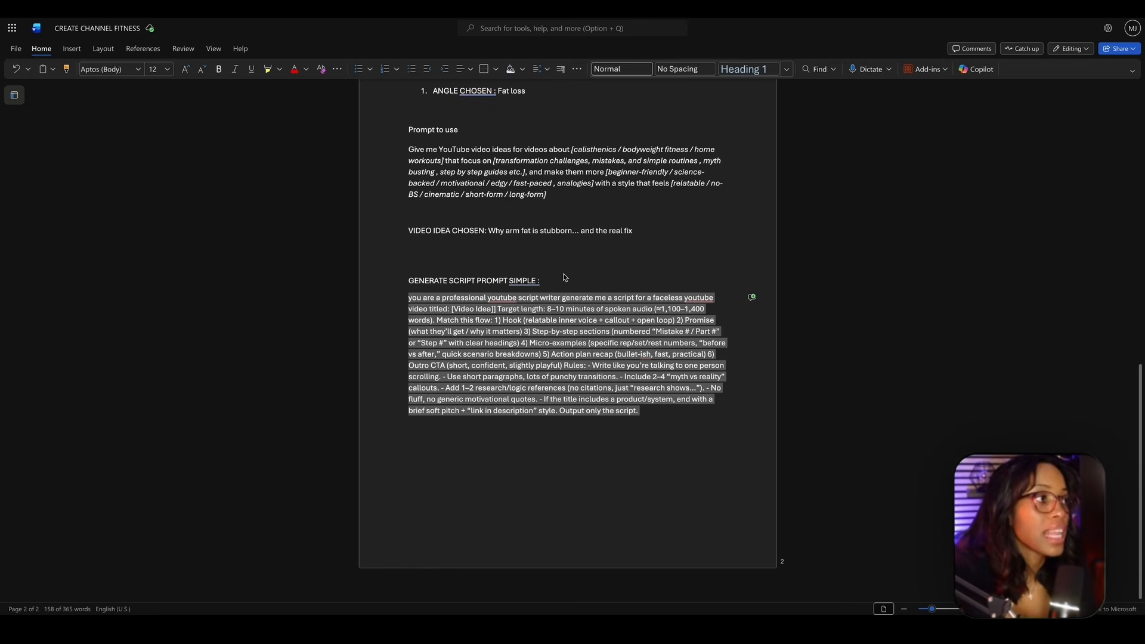
scroll(565, 277, up, 1)
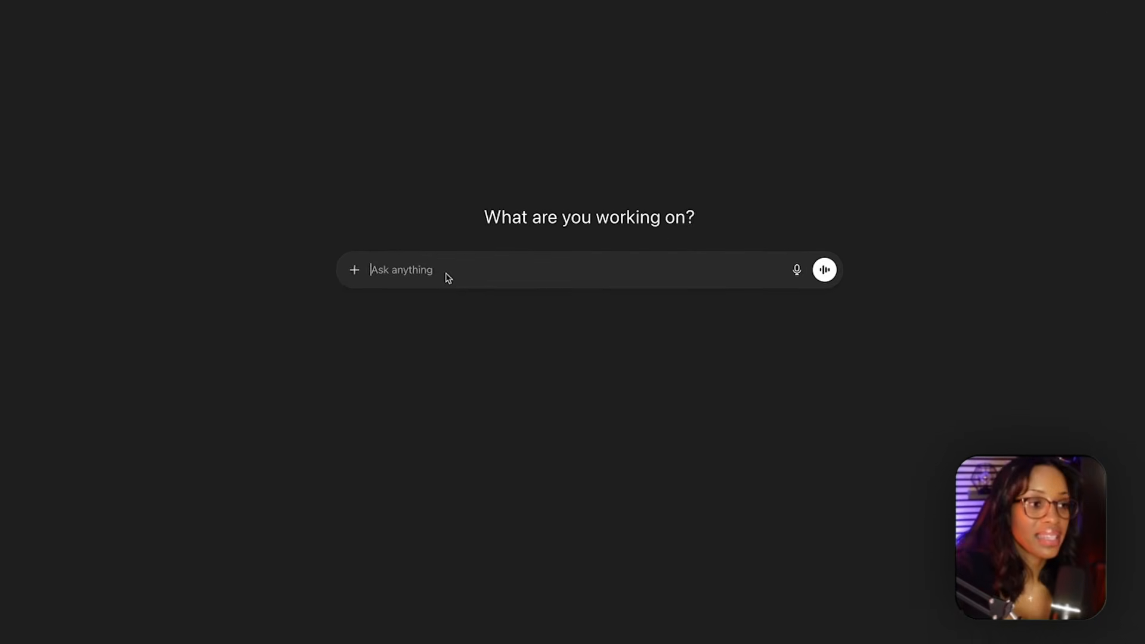
key(super+v)
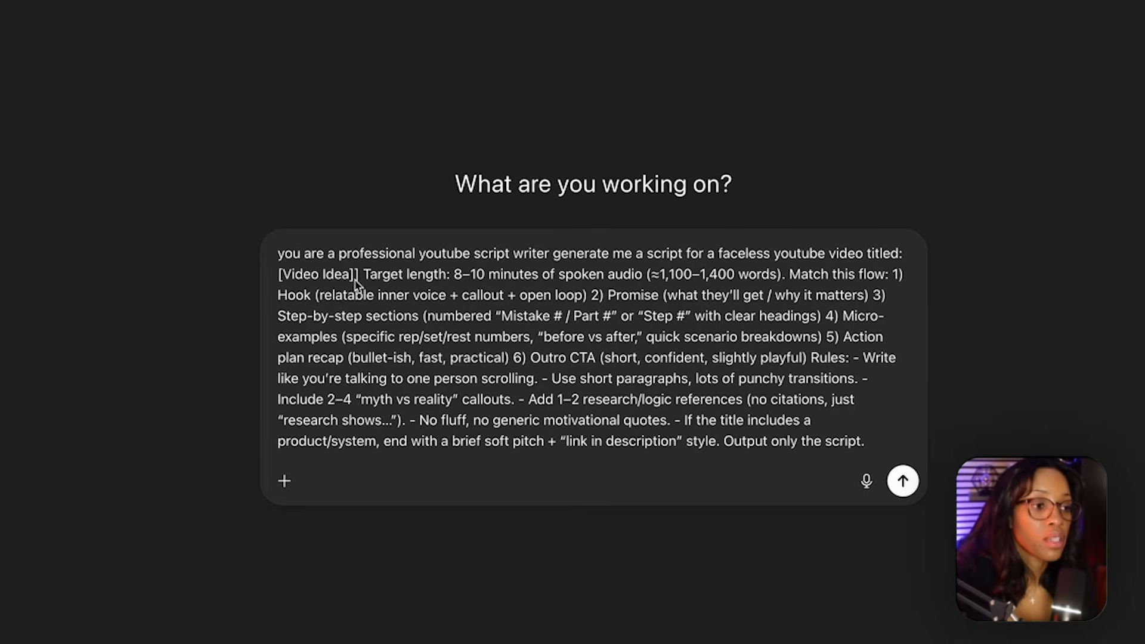
- Replace the [Video Idea] placeholder with "Why arm fat is stubborn... and the real fix" and submit the script prompt
drag(356, 276, 285, 276)
key(BackSpace)
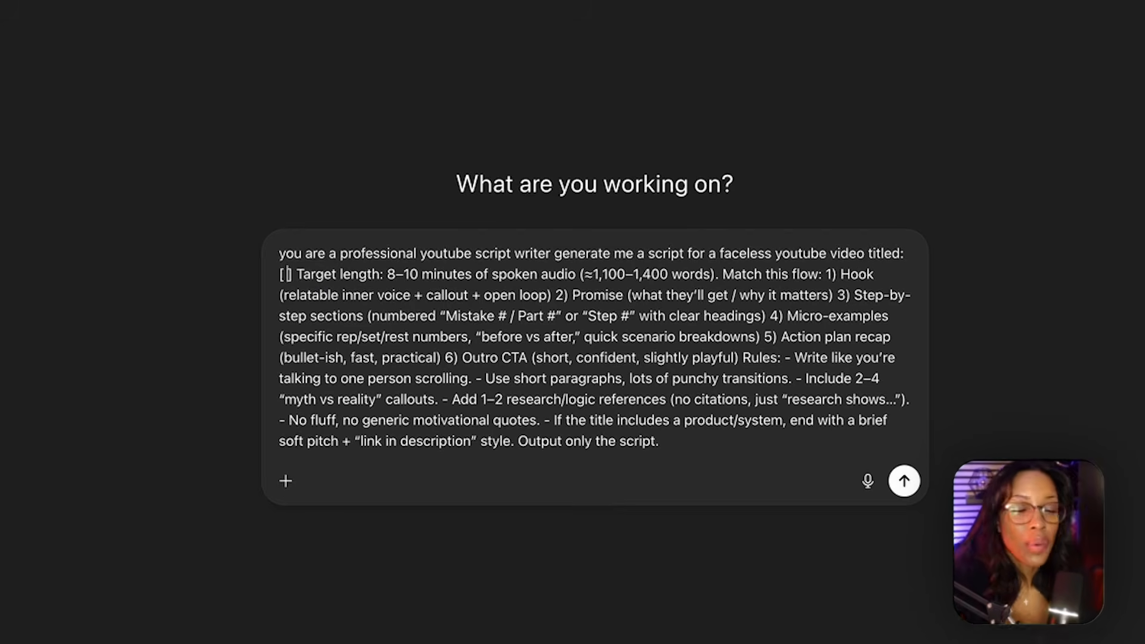
text(Why arm fat is stubborn... and the real fix)
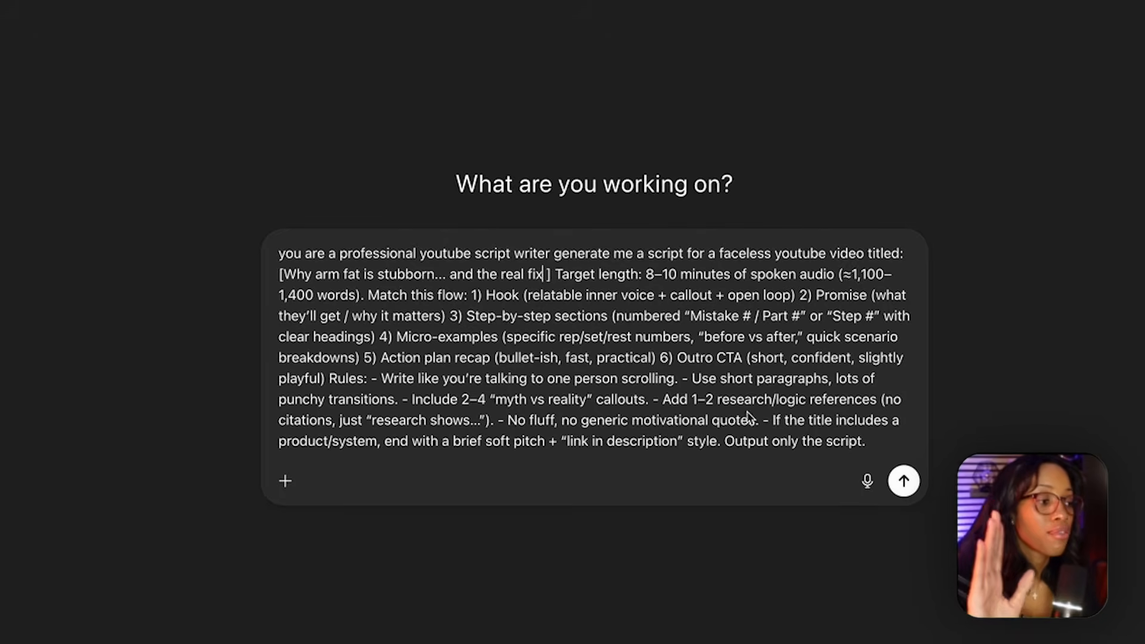
click(904, 482)
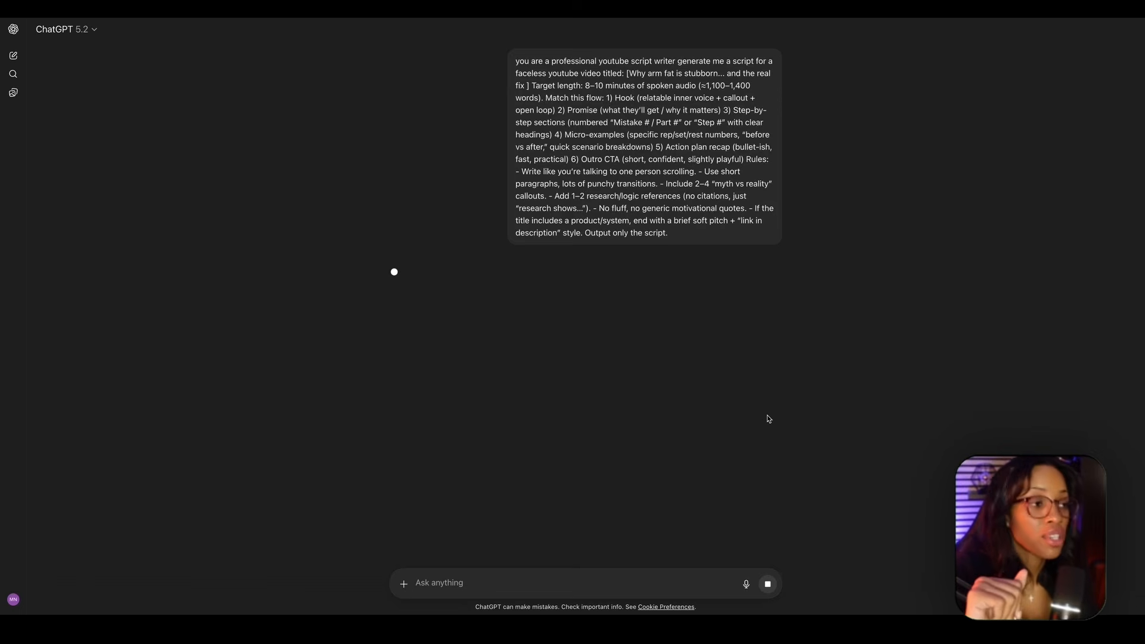
- Copy the Hook section of the generated script into the Word document under a SCRIPT heading below the script prompt
scroll(643, 352, down, 20)
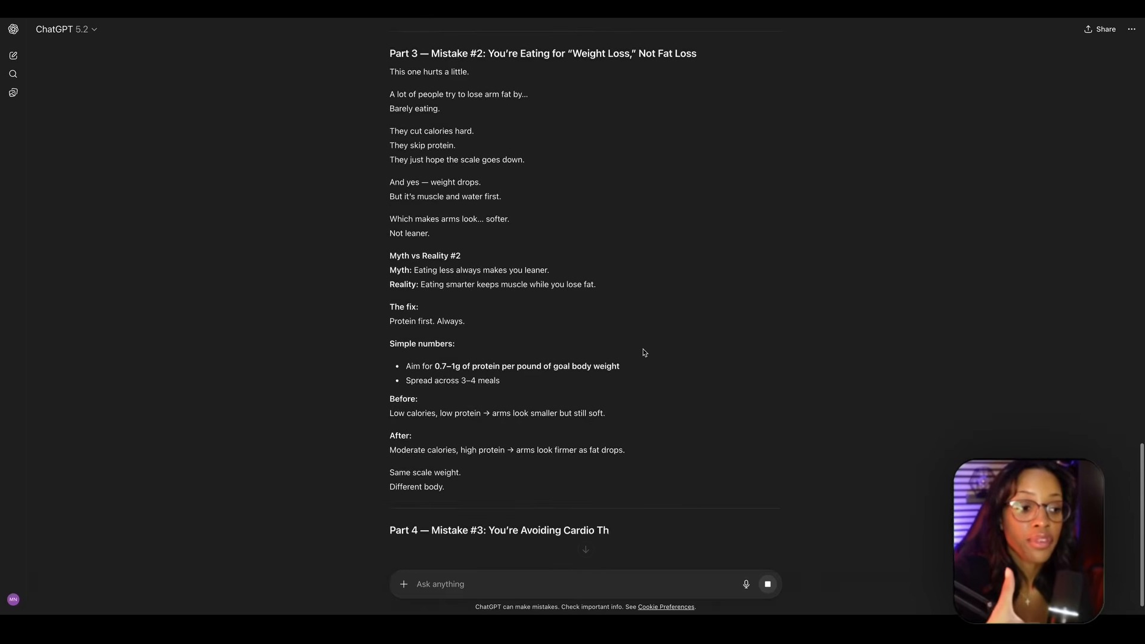
scroll(643, 352, up, 20)
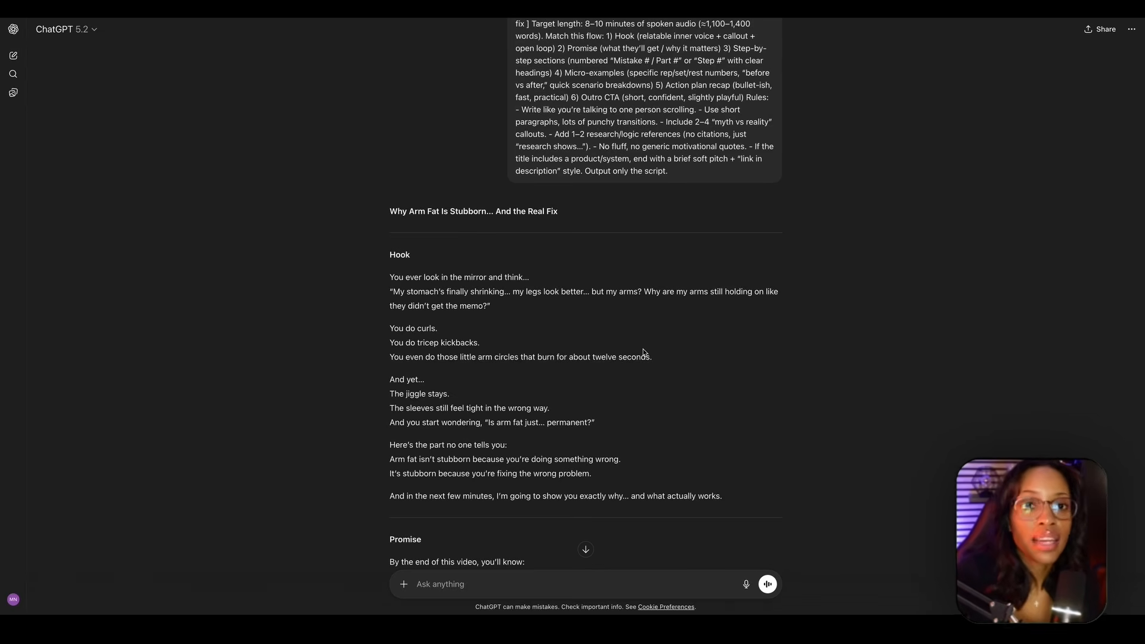
scroll(612, 364, down, 2)
drag(388, 191, 738, 440)
scroll(738, 440, down, 1)
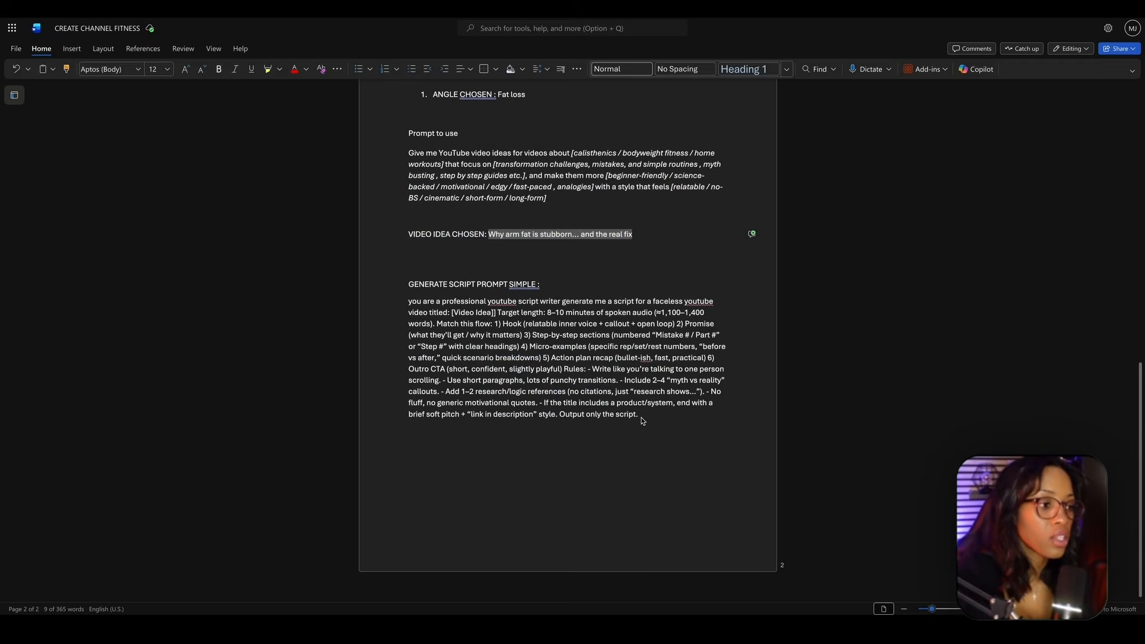
click(643, 417)
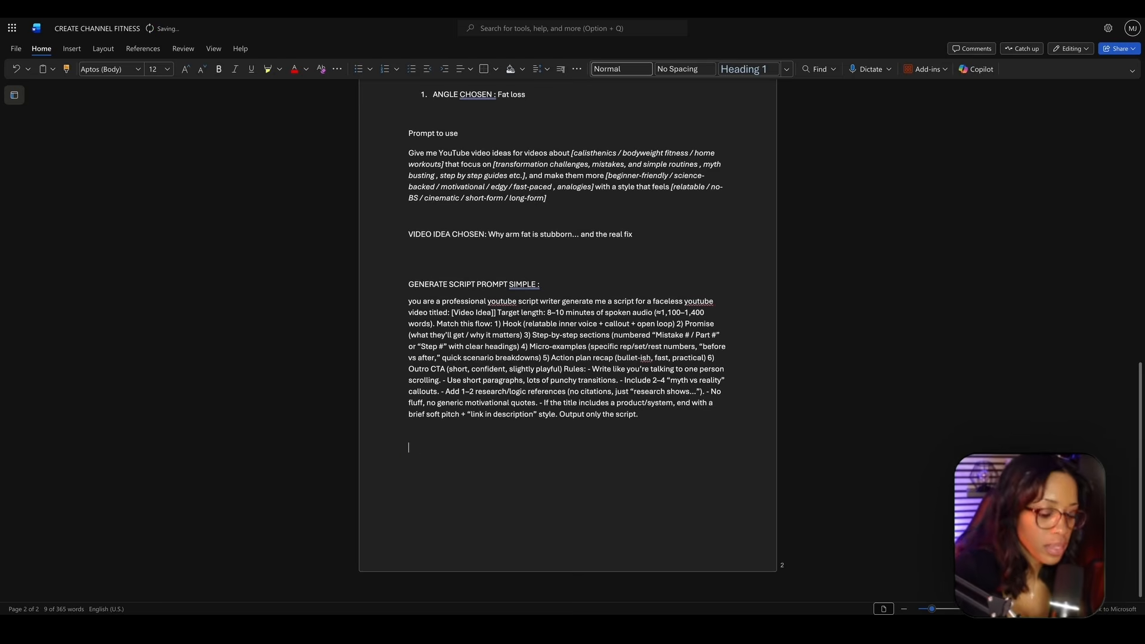
text(SCRIPT Hook You ever look in the mirror and think... "My stomach’s finally shrinking... my legs look better... but my arms? Why are my arms still holding on like they didn’t get the memo?" You do curls. You do tricep kickbacks. You even do those little arm circles that burn for about twelve seconds. And yet... The jiggle stays. The sleeves still feel tight in the wrong way. And you start wondering, "Is arm fat just... permanent?" Here’s the part no one tells you: Arm fat isn’t stubborn because you’re doing something wrong. It’s stubborn because you’re fixing the wrong problem. And in the next few minutes, I’m going to show you exactly why... and what actually works.)
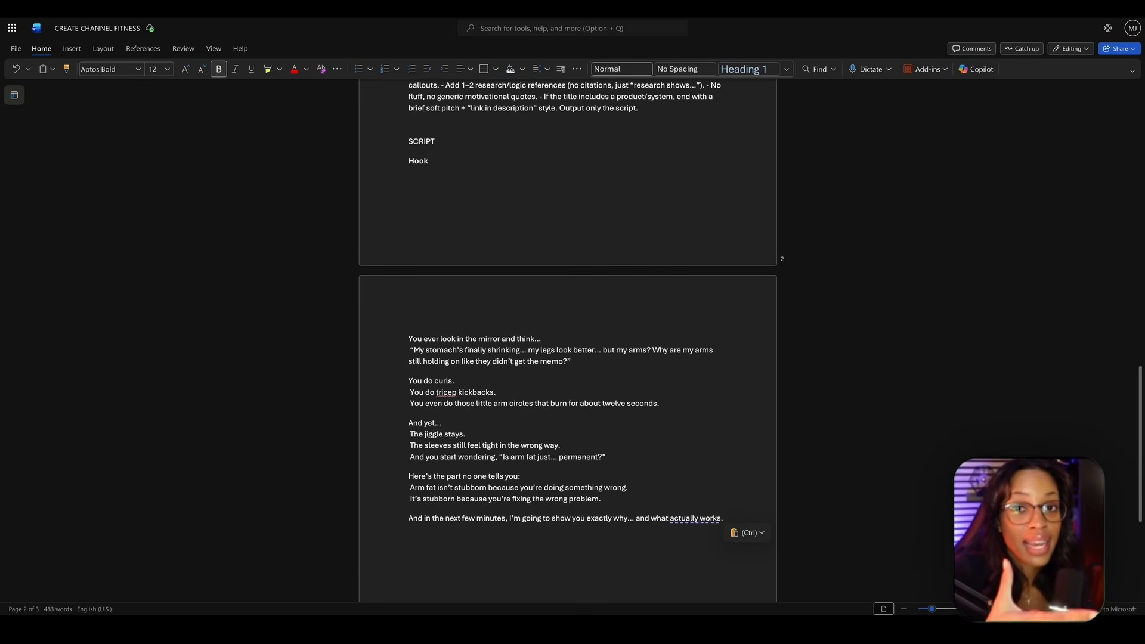
- Switch back to ChatGPT and read through the script's Hook, Promise and Part 1 sections
click(1061, 5)
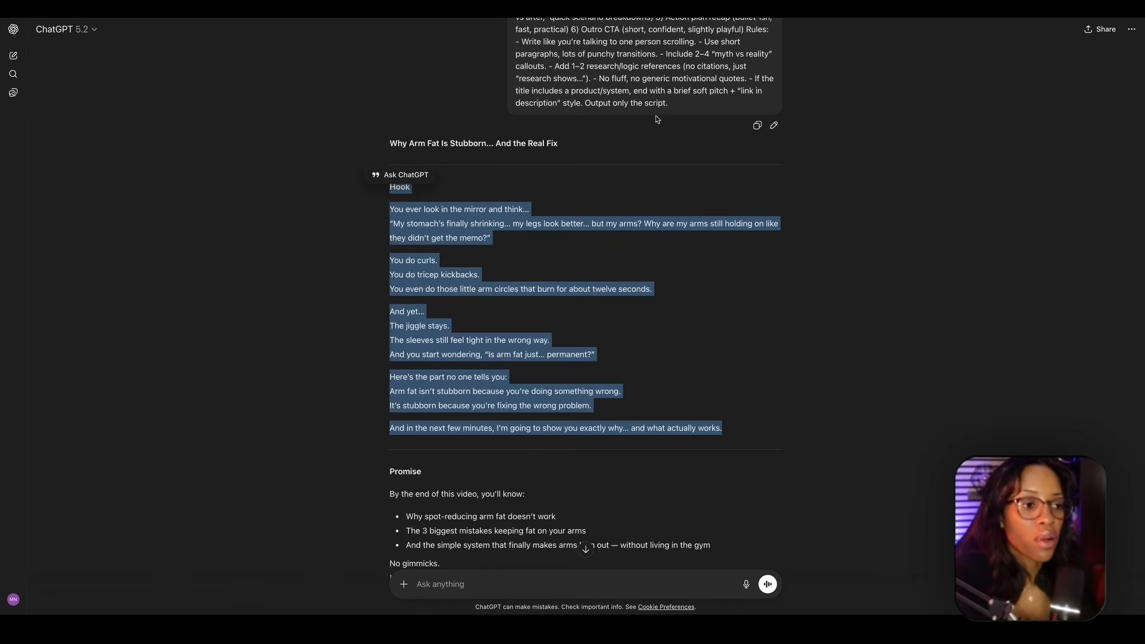
scroll(656, 116, up, 1)
scroll(519, 221, down, 9)
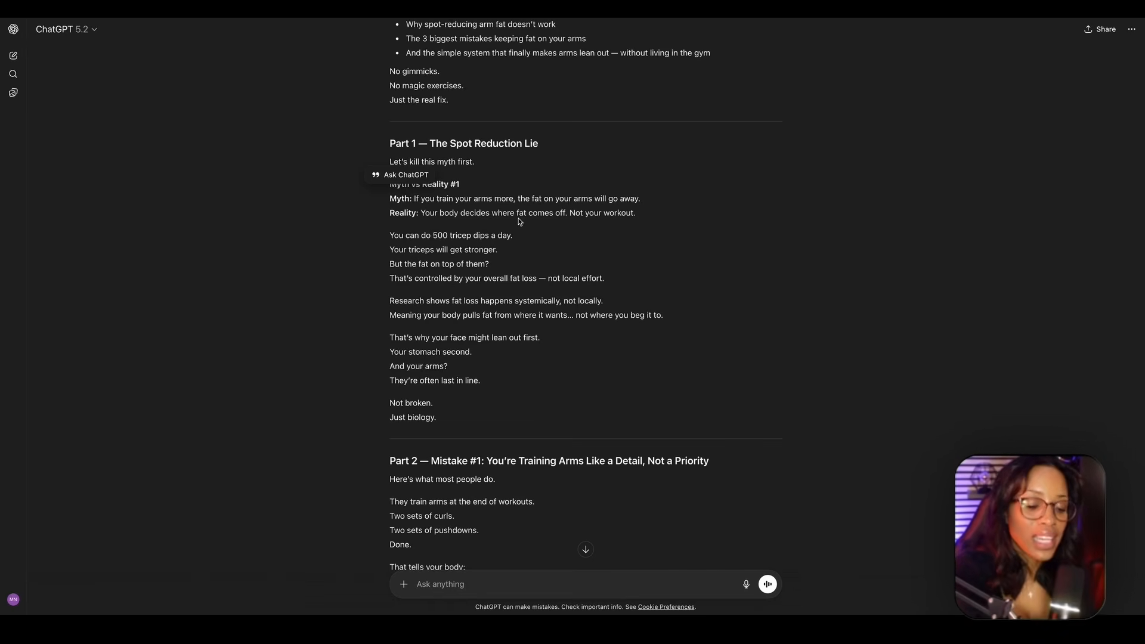
scroll(584, 203, up, 1)
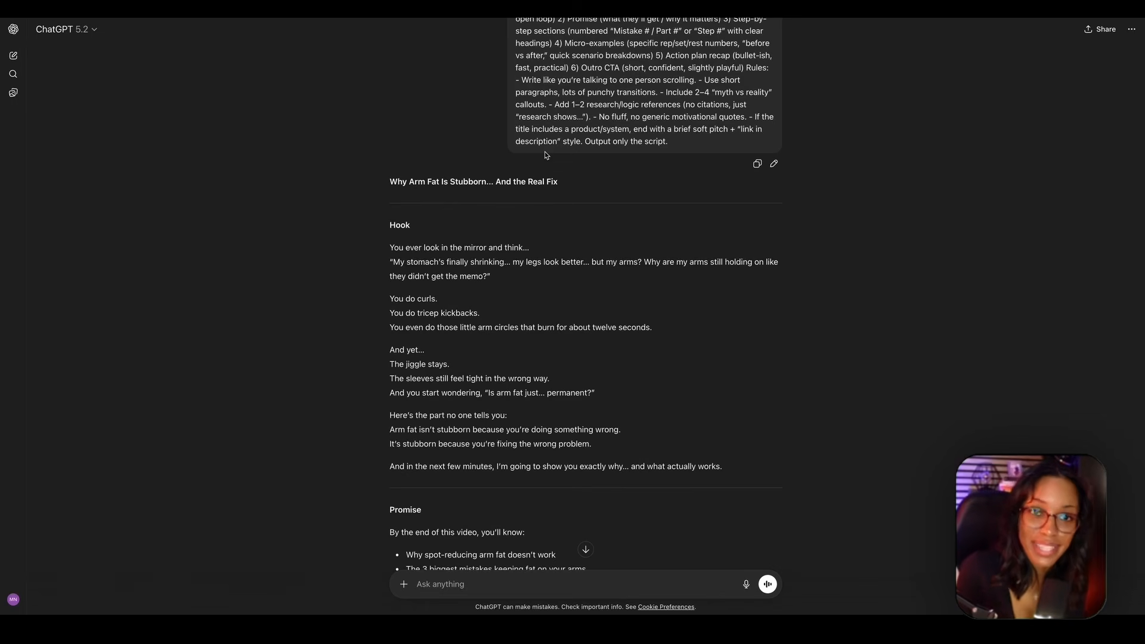
scroll(546, 239, down, 6)
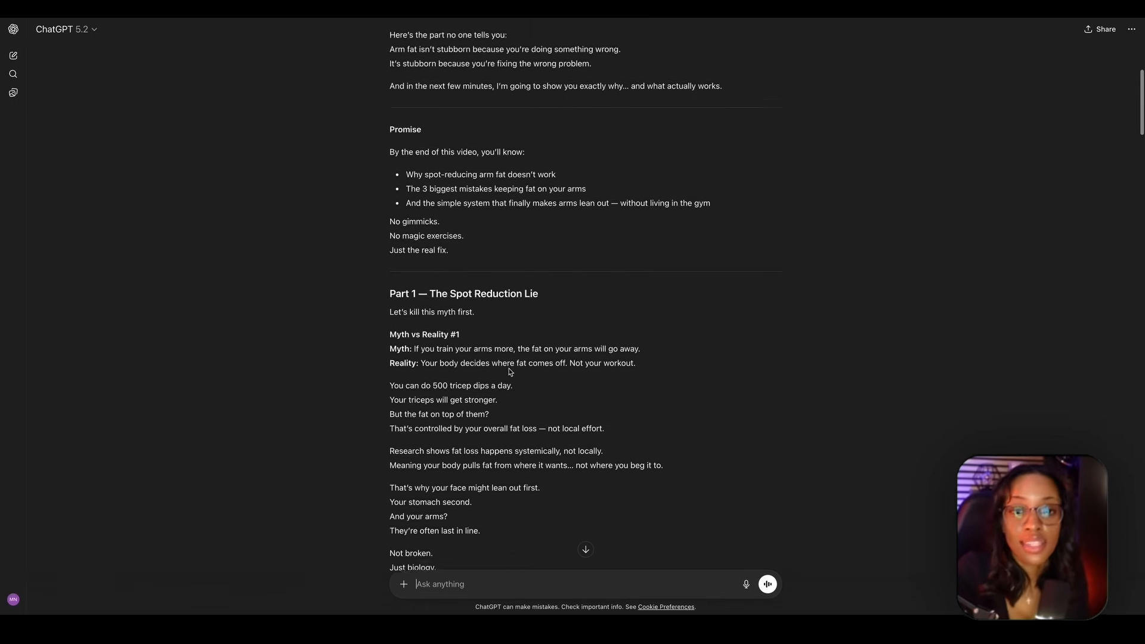
scroll(509, 368, up, 5)
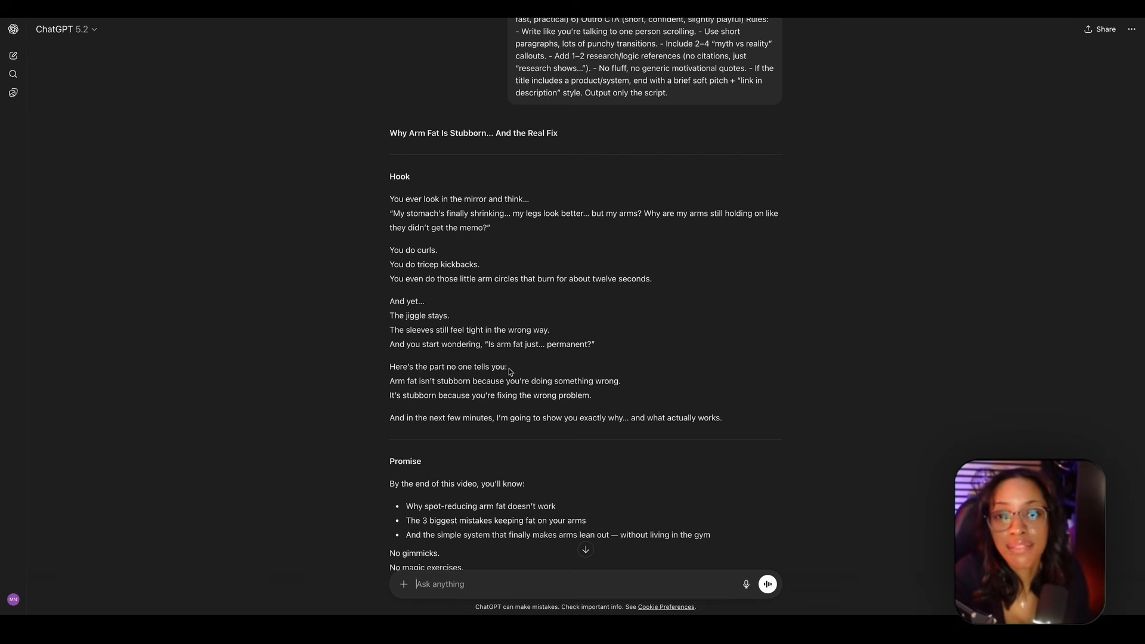
scroll(510, 370, down, 5)
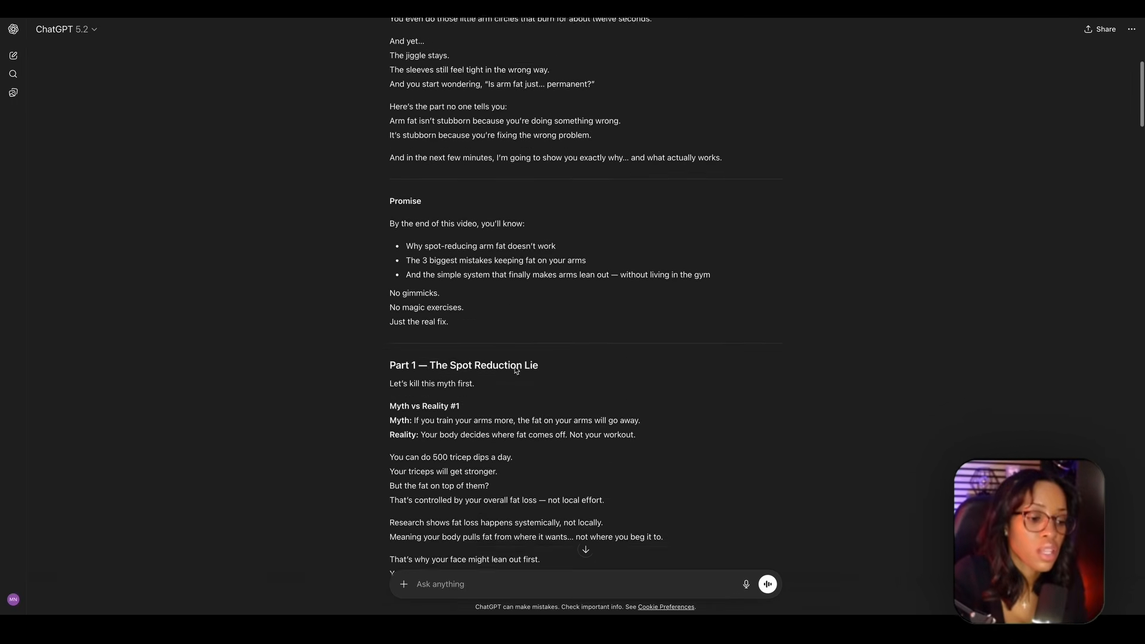
- Paste the AI visual prompt engineer instructions into the same chat, remove "(i will upload below)" and submit them
click(456, 587)
text(You are an AI visual prompt engineer Your task is to read the script (i will upload below) section by section and generate a sequence of simple one-sentence image prompts one prompt for every sentence and or ideas (skip fillers and unnecessary spots)  Rules for Output: Use clean, bold outlines, simple shading Each prompt must be one sentence image prompts and micro-motion video prompt. in chronological order (be sure to output the part of script the prompt is for) written as: script image prompt micro animation prompt)
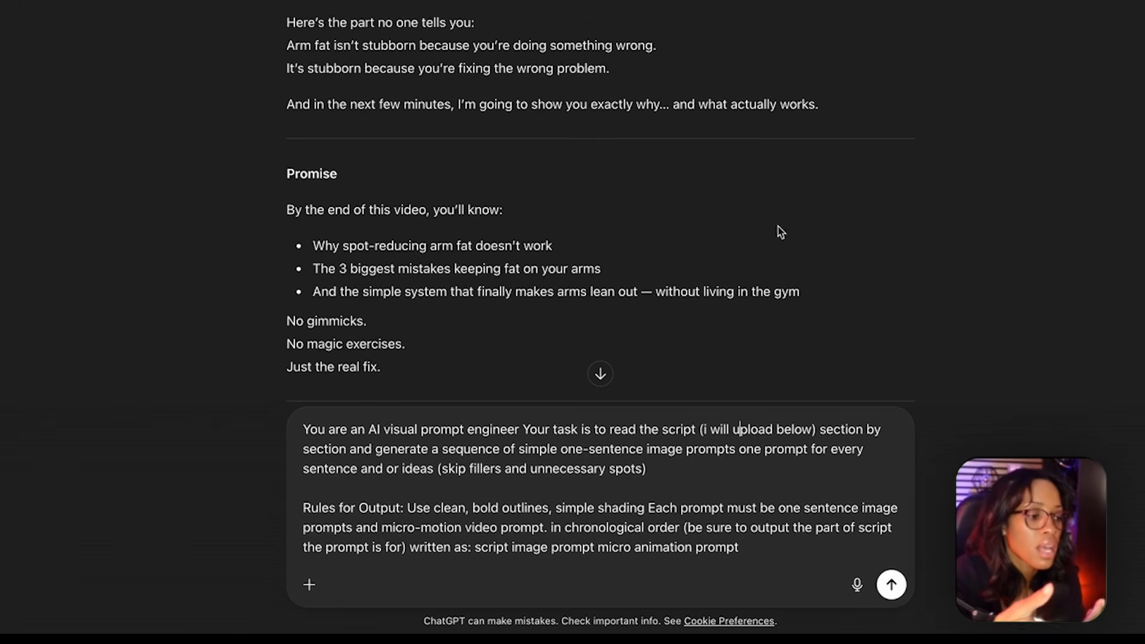
drag(819, 430, 702, 440)
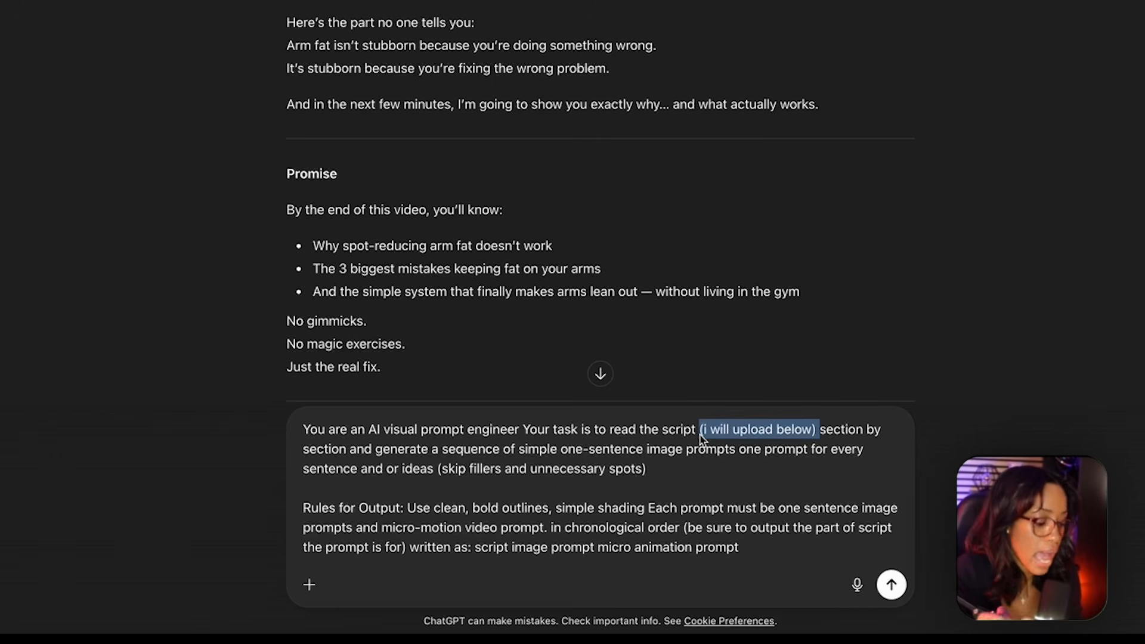
key(BackSpace)
key(Return)
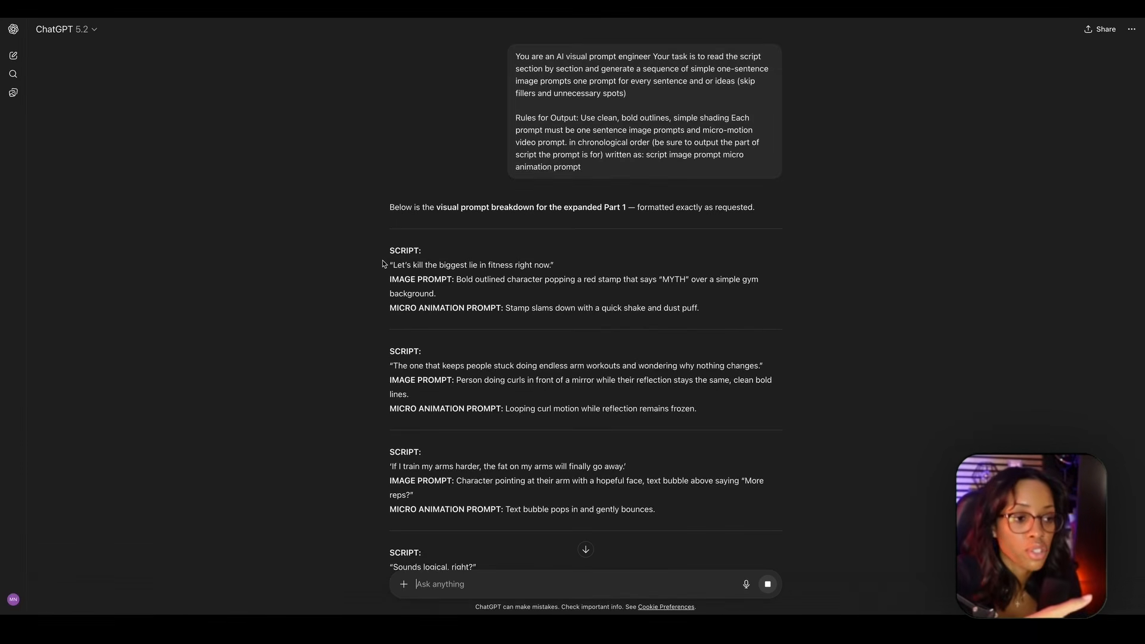
- Examine the first script line of the visual breakdown with its image prompt and micro animation prompt
drag(383, 264, 580, 280)
click(401, 271)
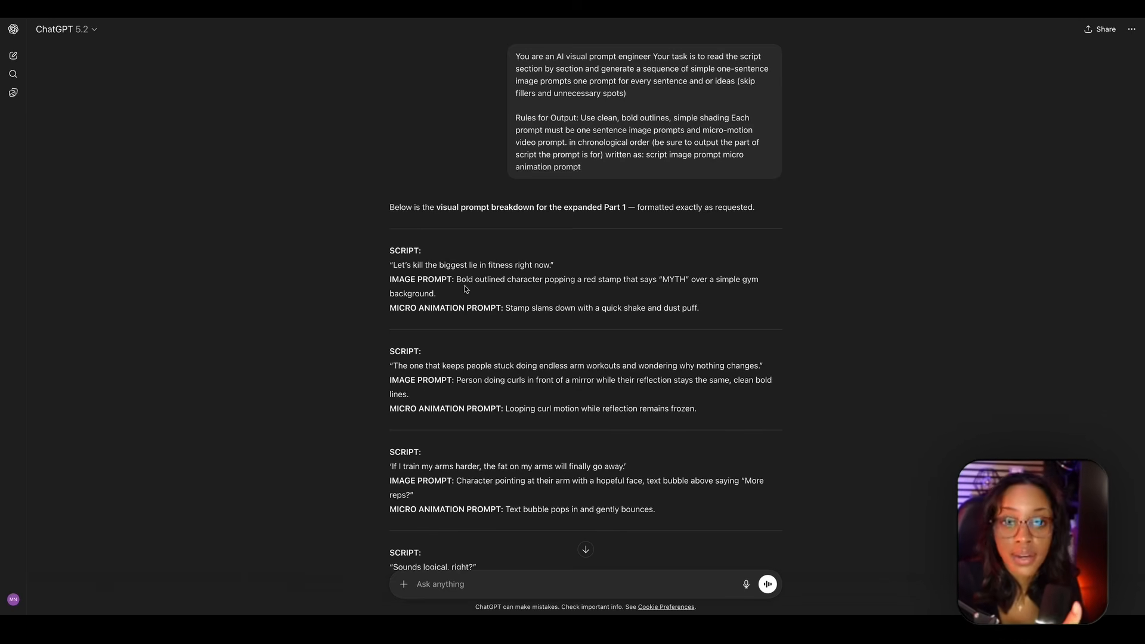
drag(457, 279, 688, 315)
click(445, 294)
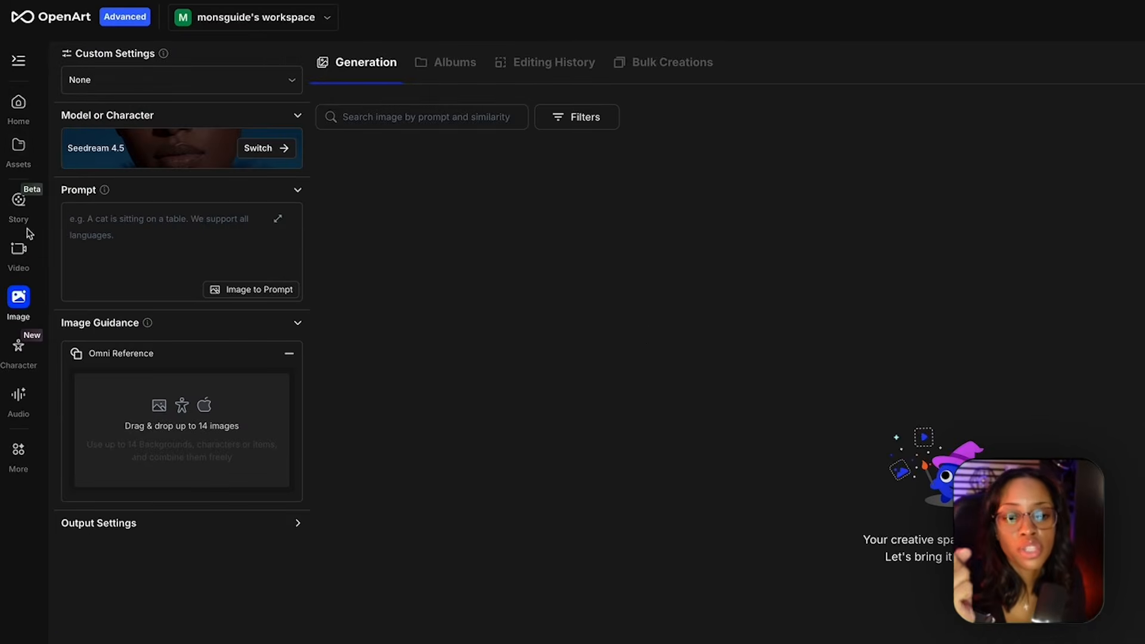
- In OpenArt, open text-to-image creation, set the model to Nano Banana and activate the empty prompt box
click(14, 300)
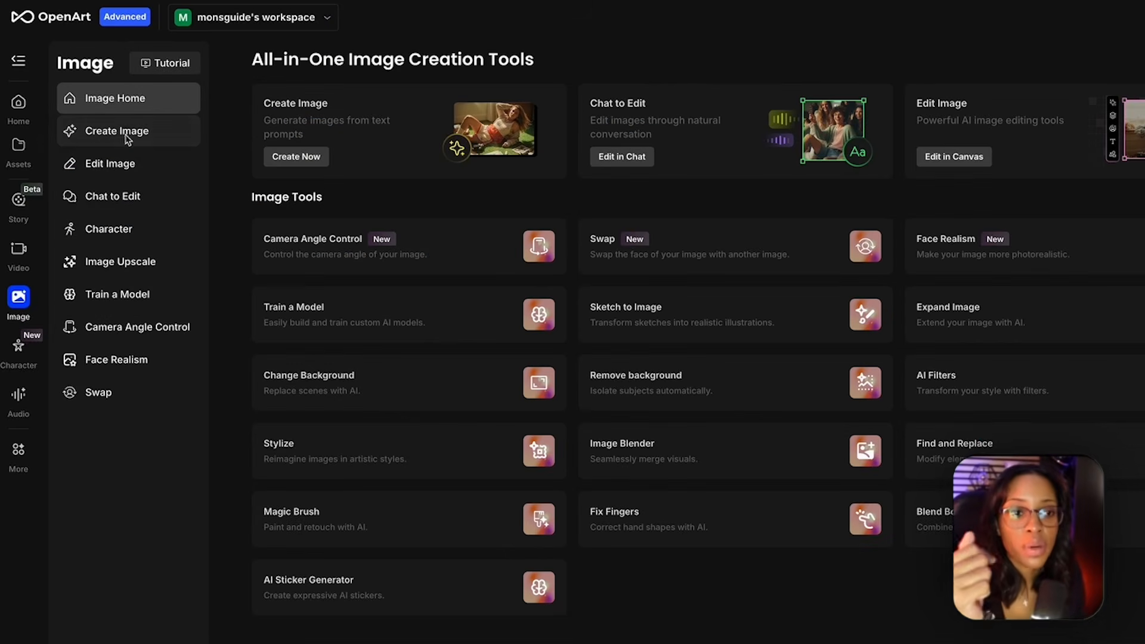
click(122, 137)
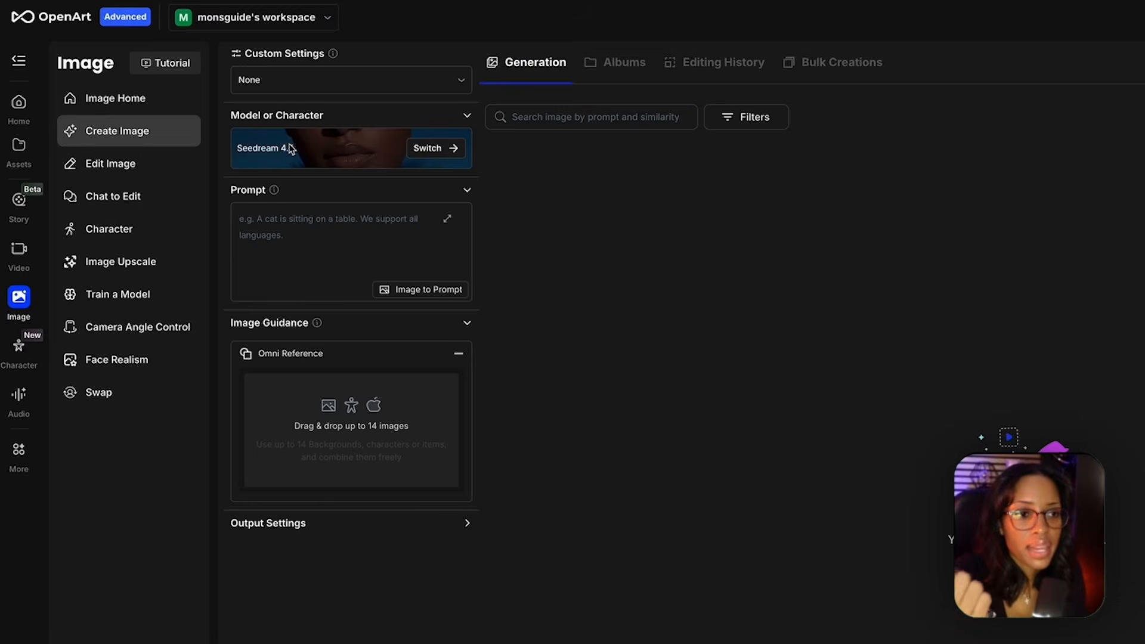
click(437, 149)
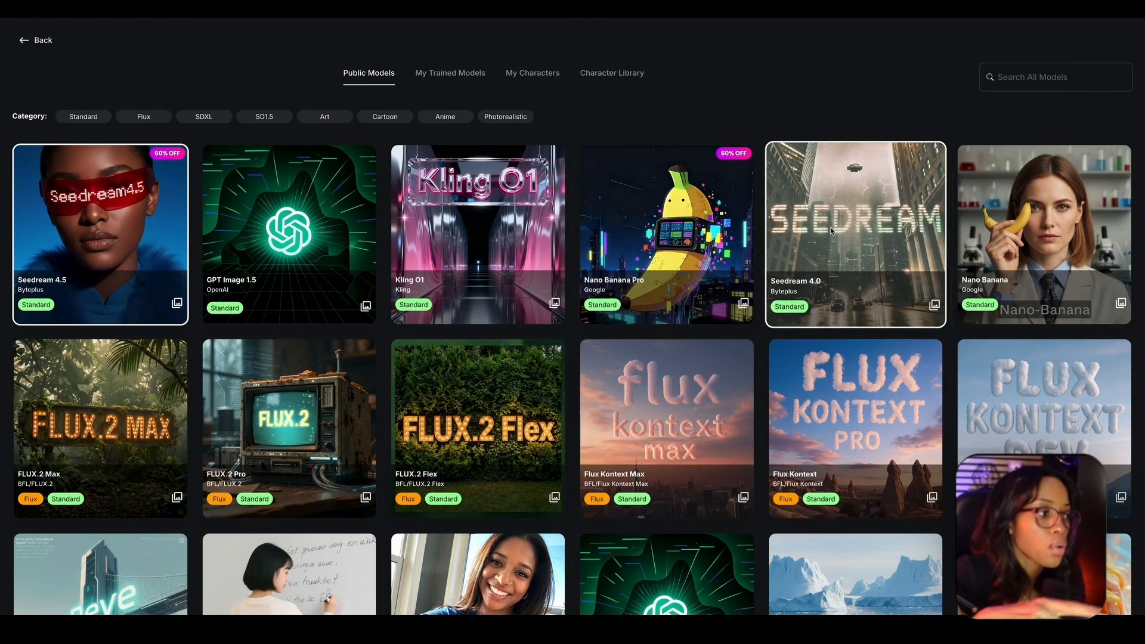
click(1054, 237)
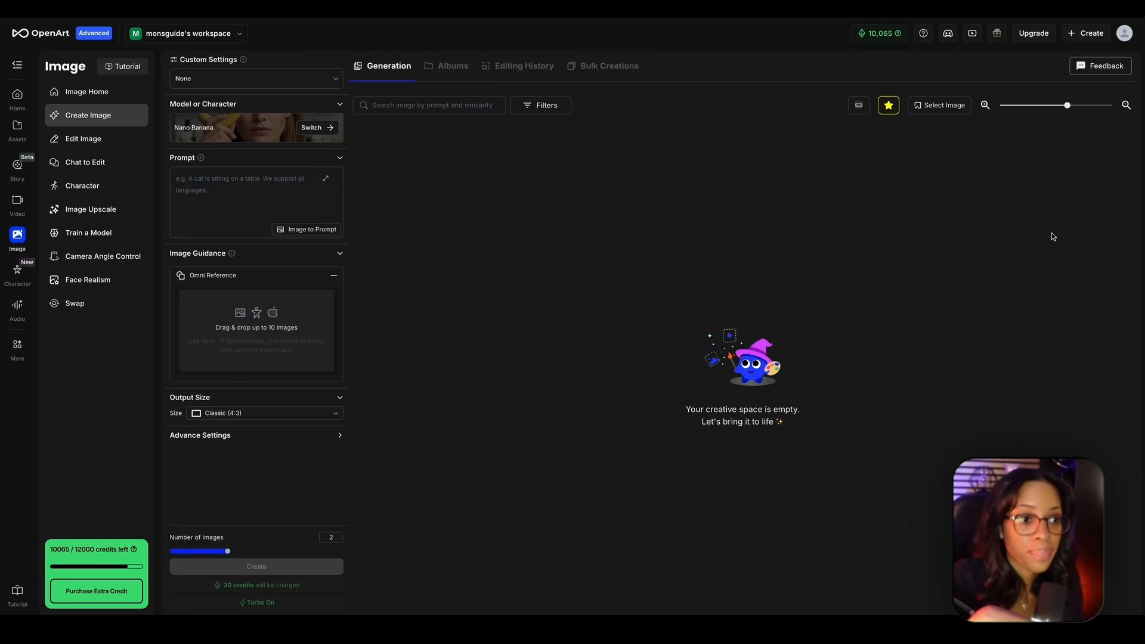
click(220, 192)
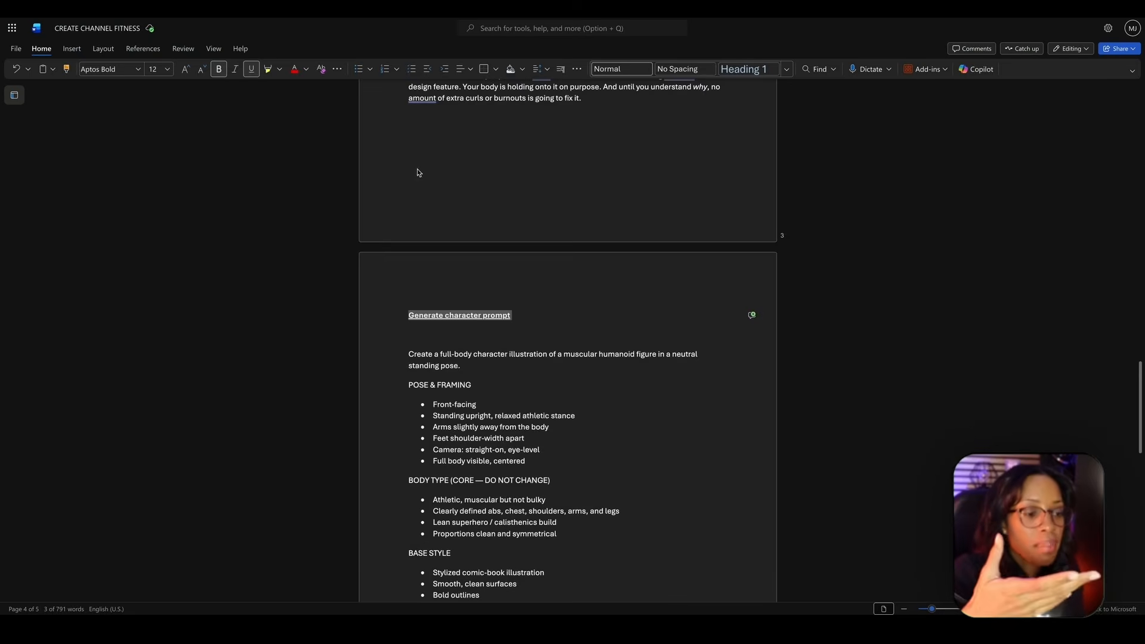
- Copy the full character prompt from the CREATE CHANNEL FITNESS Word document and paste it into OpenArt's image prompt
scroll(468, 301, down, 1)
scroll(468, 302, down, 3)
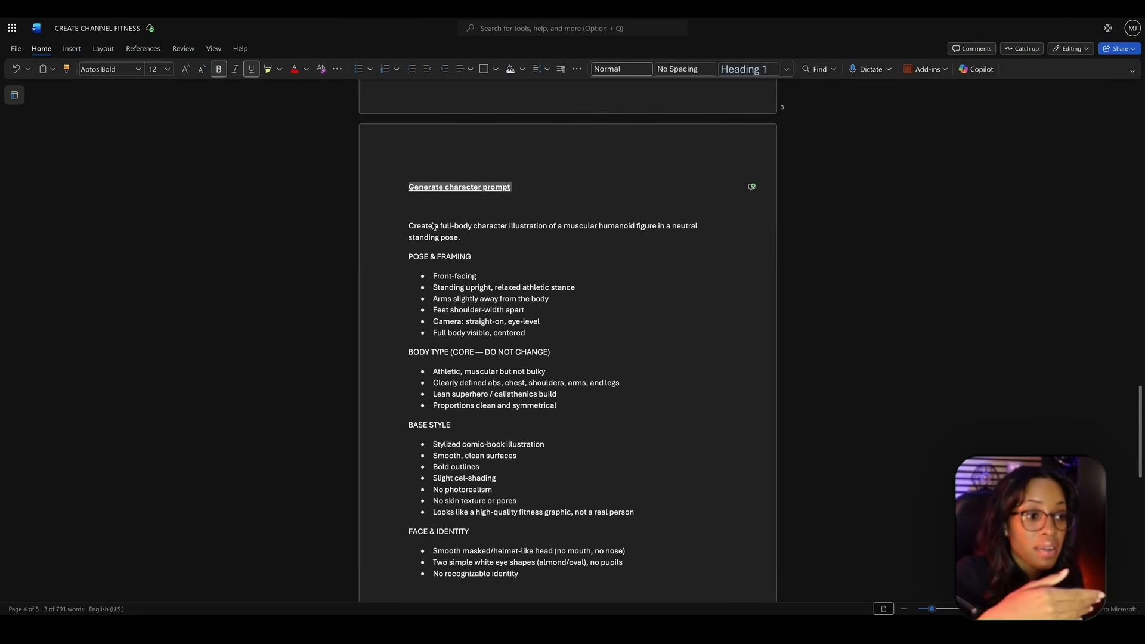
drag(408, 228, 409, 488)
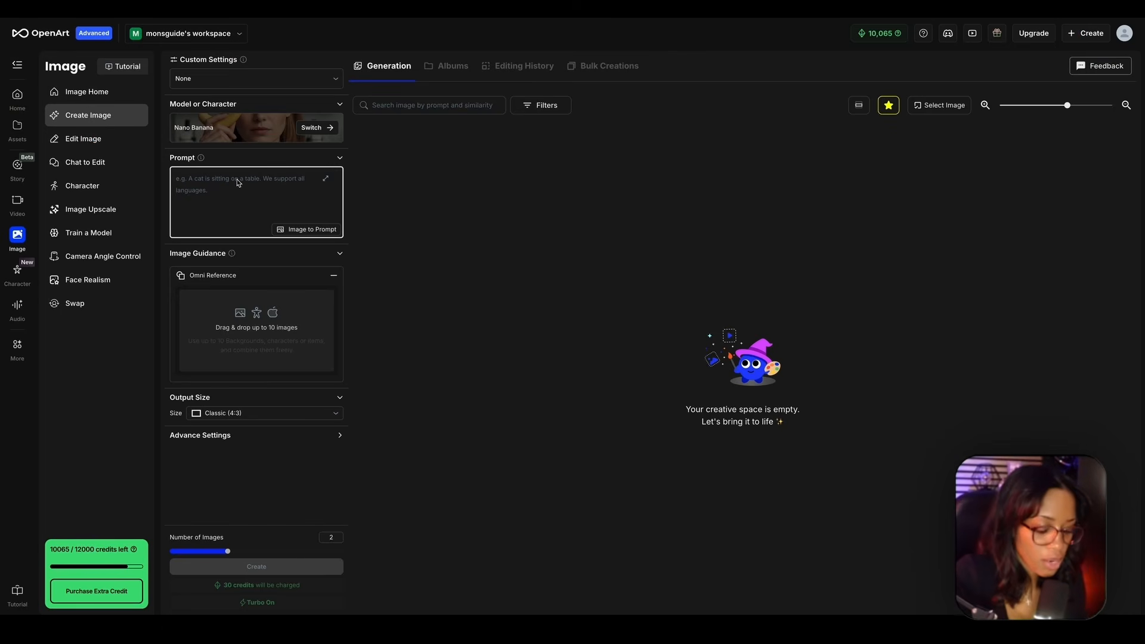
key(ctrl+v)
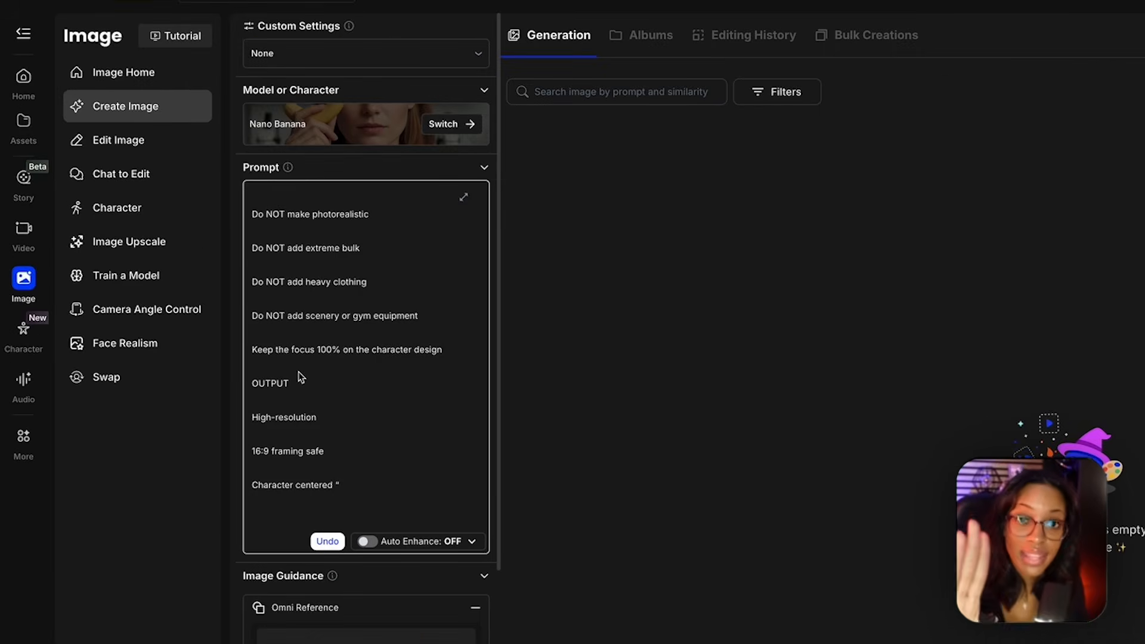
- Set the number of images to 1 and the output size to Widescreen (16:9), and generate the character image
scroll(365, 573, down, 1)
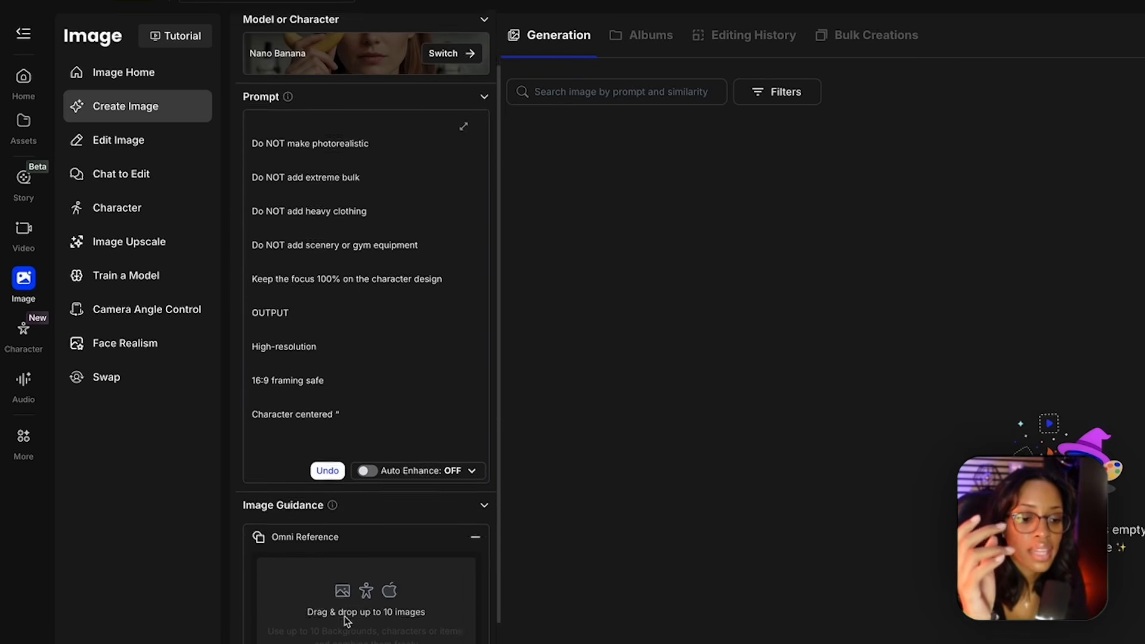
scroll(345, 621, down, 2)
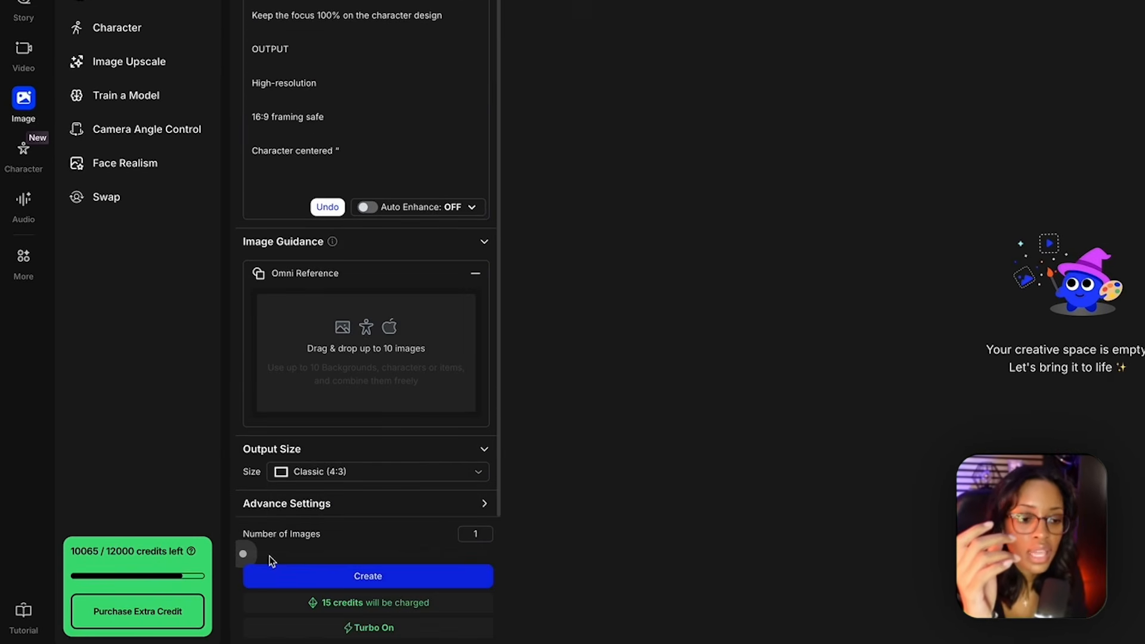
click(421, 474)
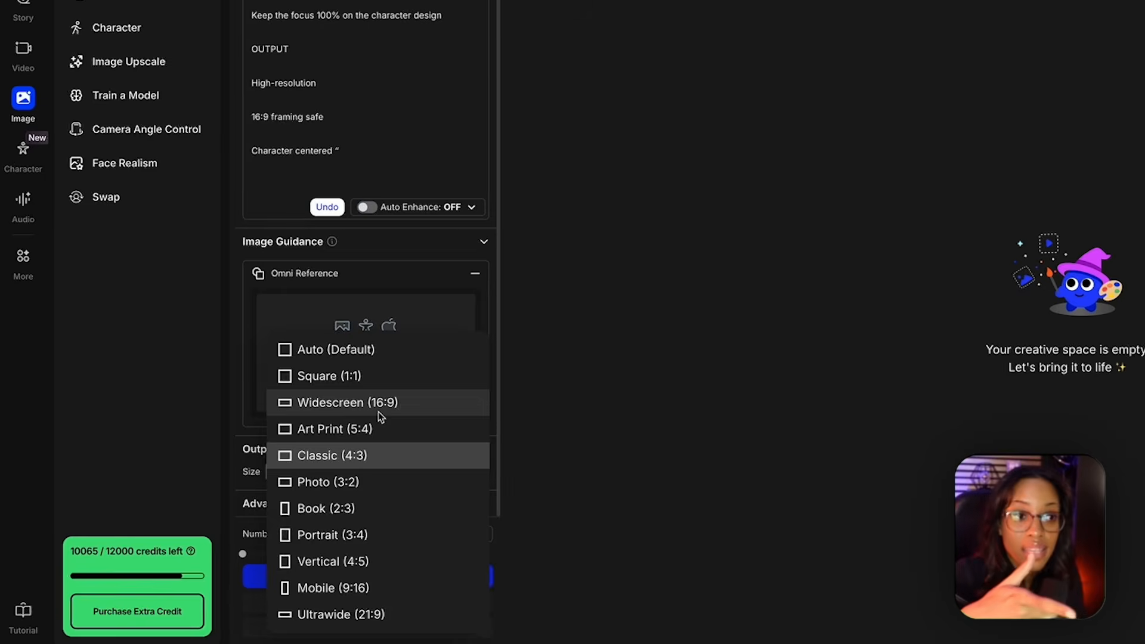
click(382, 401)
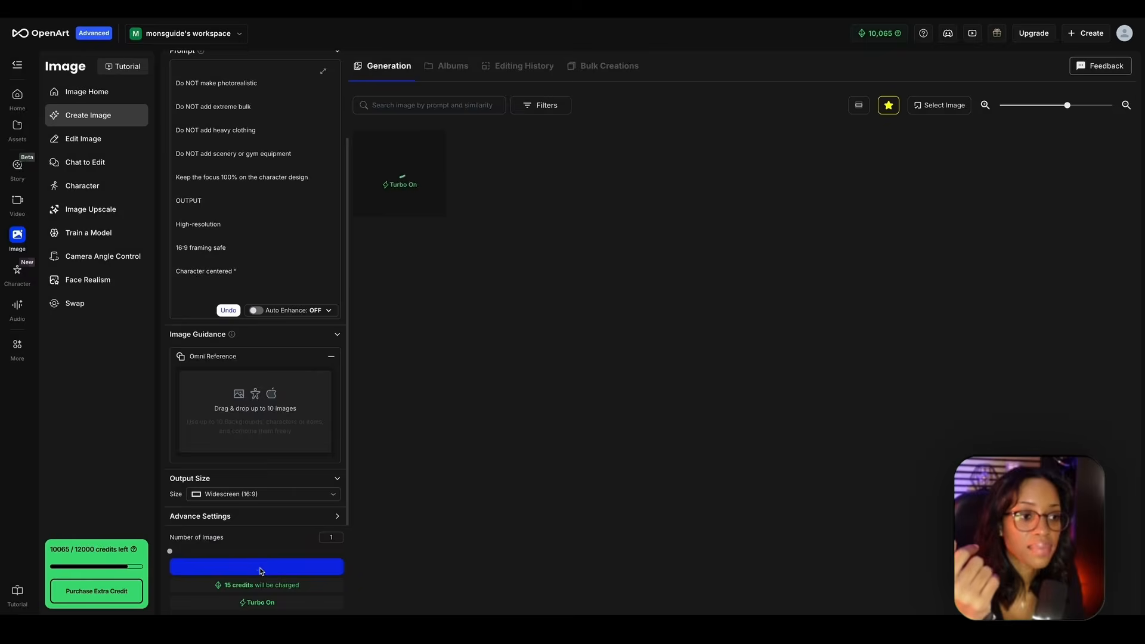
click(427, 143)
click(406, 178)
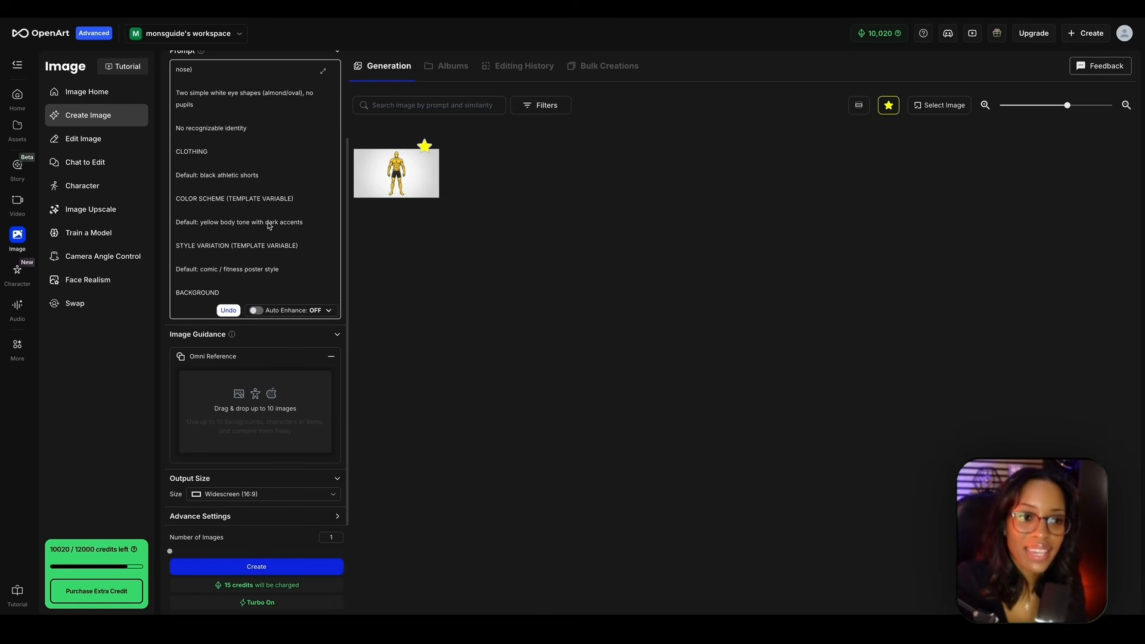
- In the character prompt, add "with black glasses" after "no pupils" and change the default clothing to black athletic long pants
scroll(234, 185, up, 10)
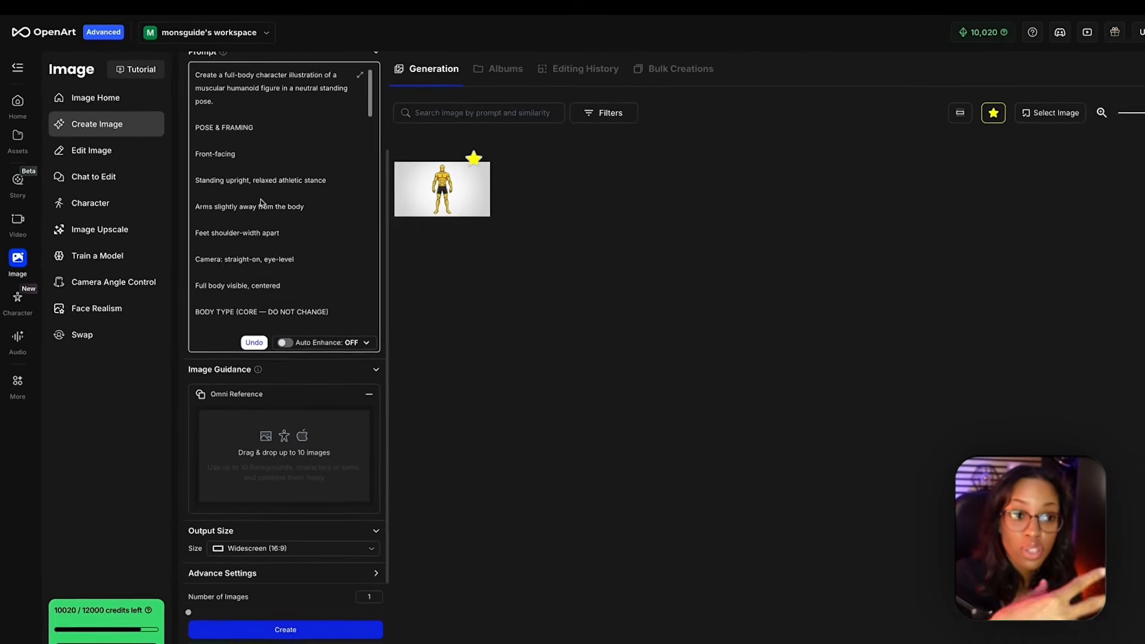
scroll(258, 201, down, 10)
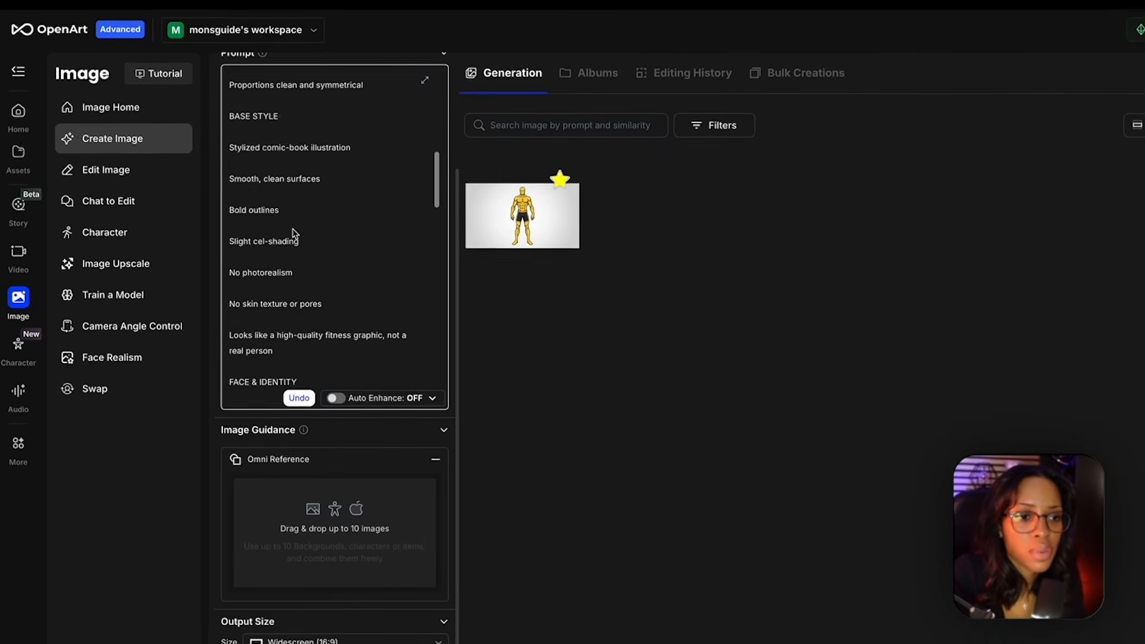
scroll(294, 233, down, 6)
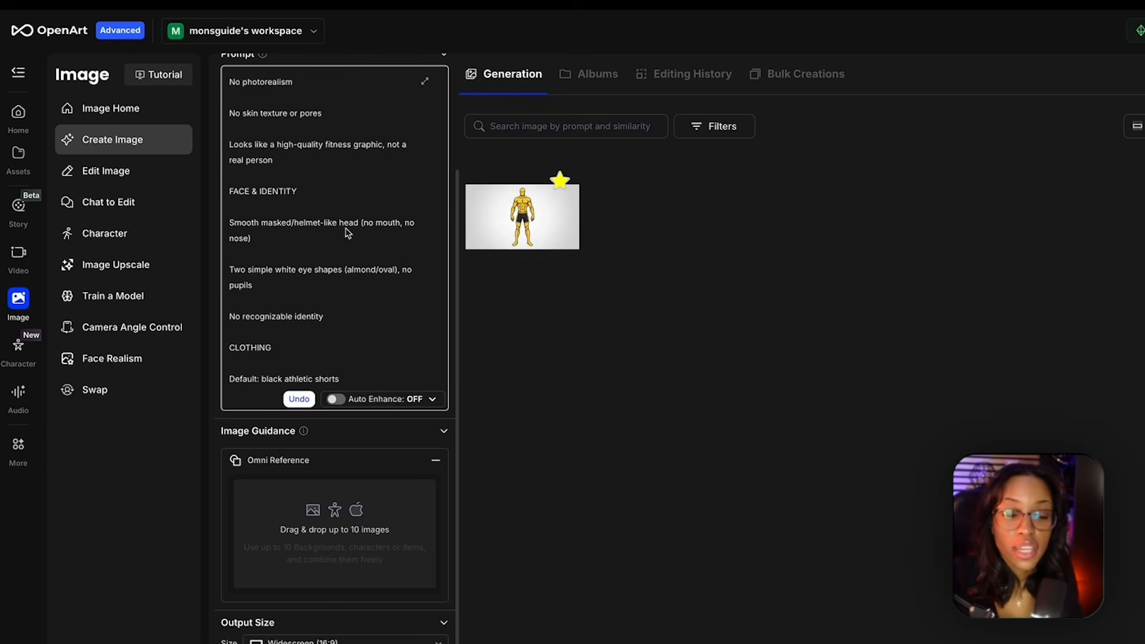
scroll(318, 228, down, 1)
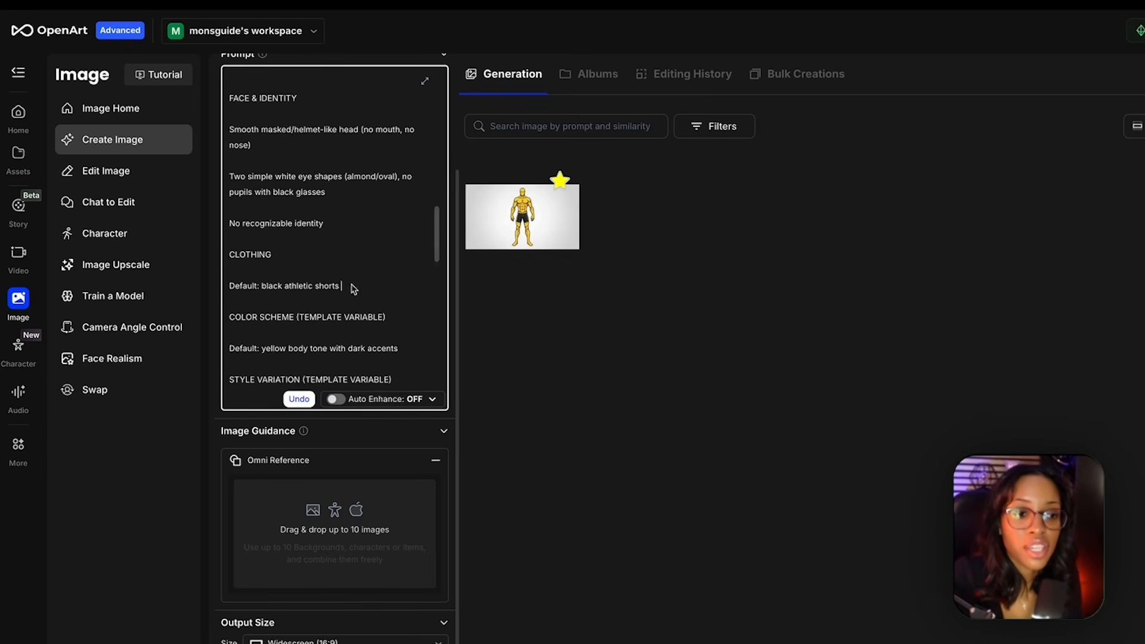
drag(343, 288, 286, 290)
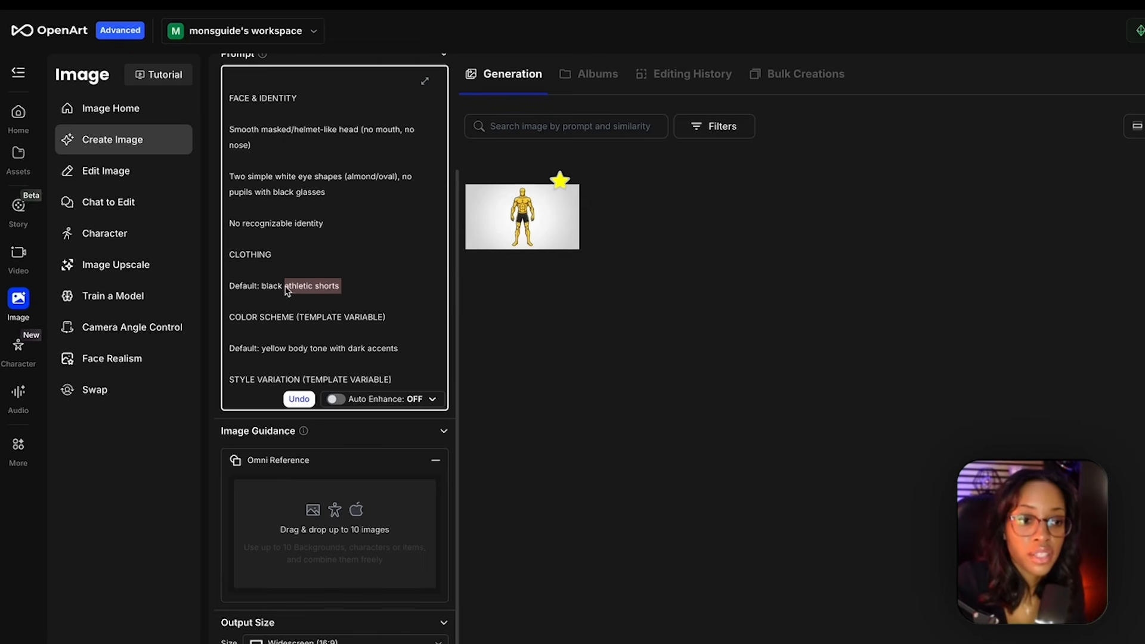
text(athletic long pants)
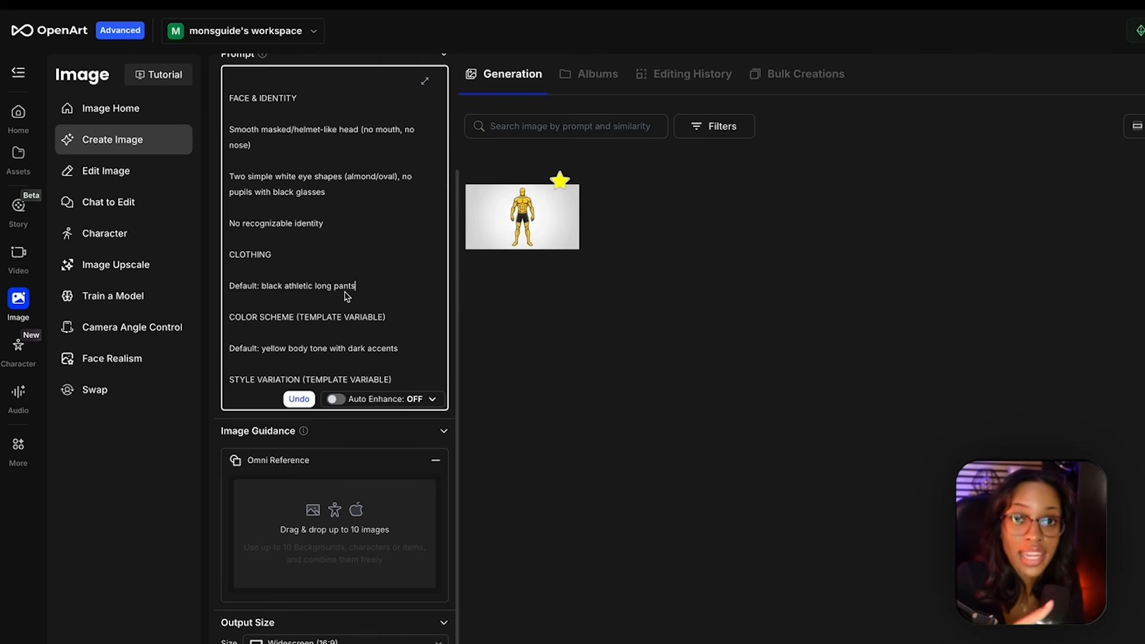
- Change the default color scheme in the character prompt to a bright red body tone with dark accents
scroll(319, 295, down, 2)
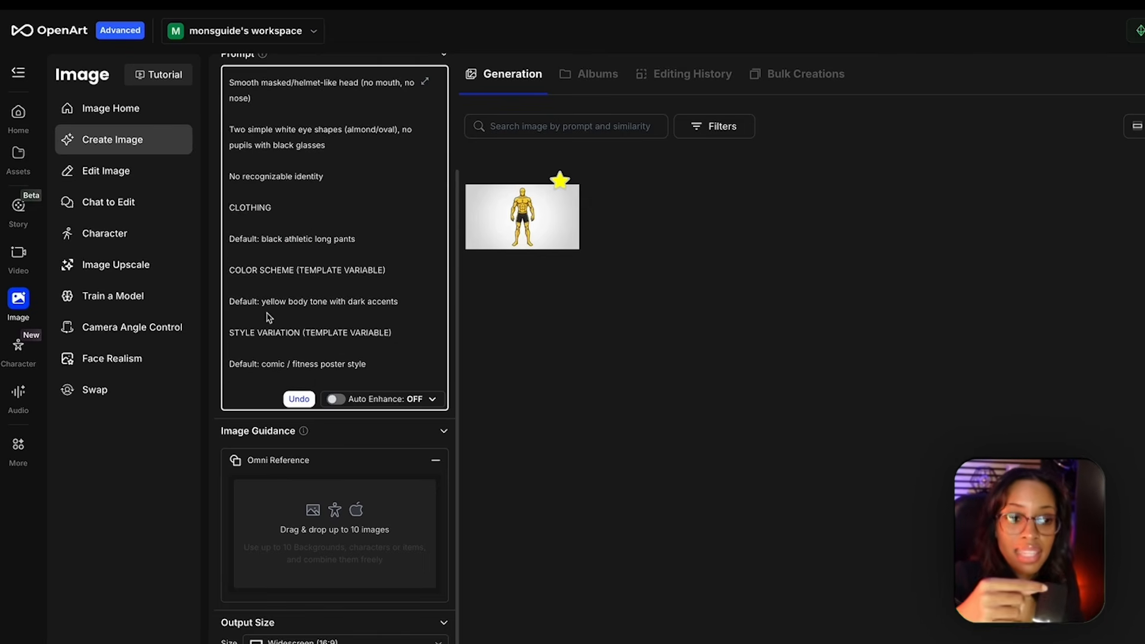
drag(262, 304, 287, 311)
text(bright red)
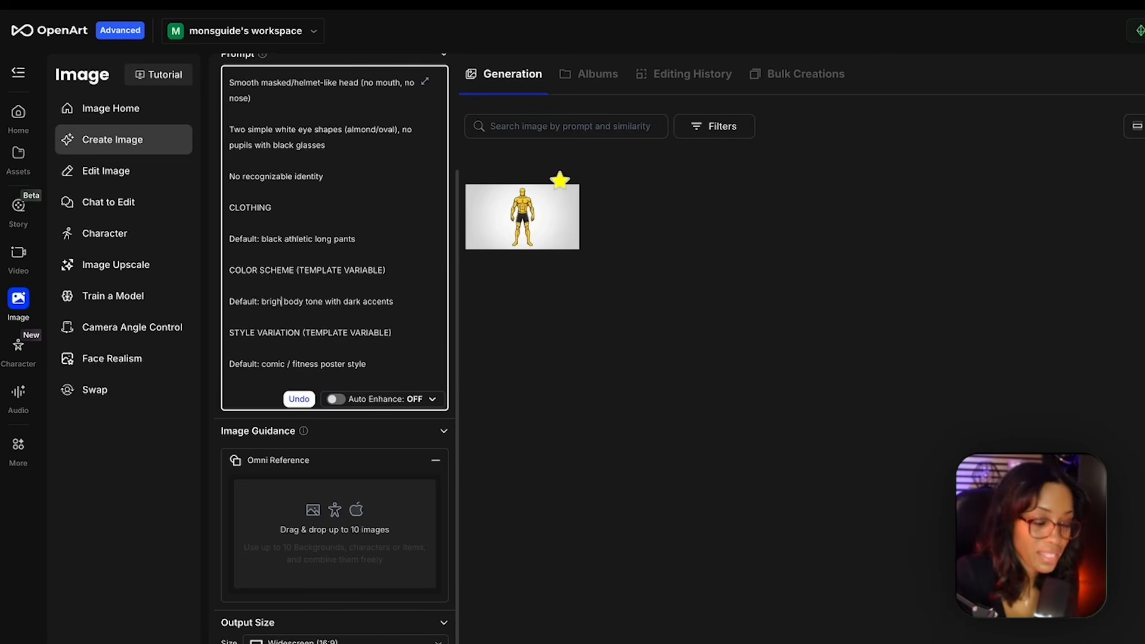
- Check the Fasted Fred YouTube channel's character style, return to OpenArt and generate a new character from the edited prompt
scroll(259, 261, down, 2)
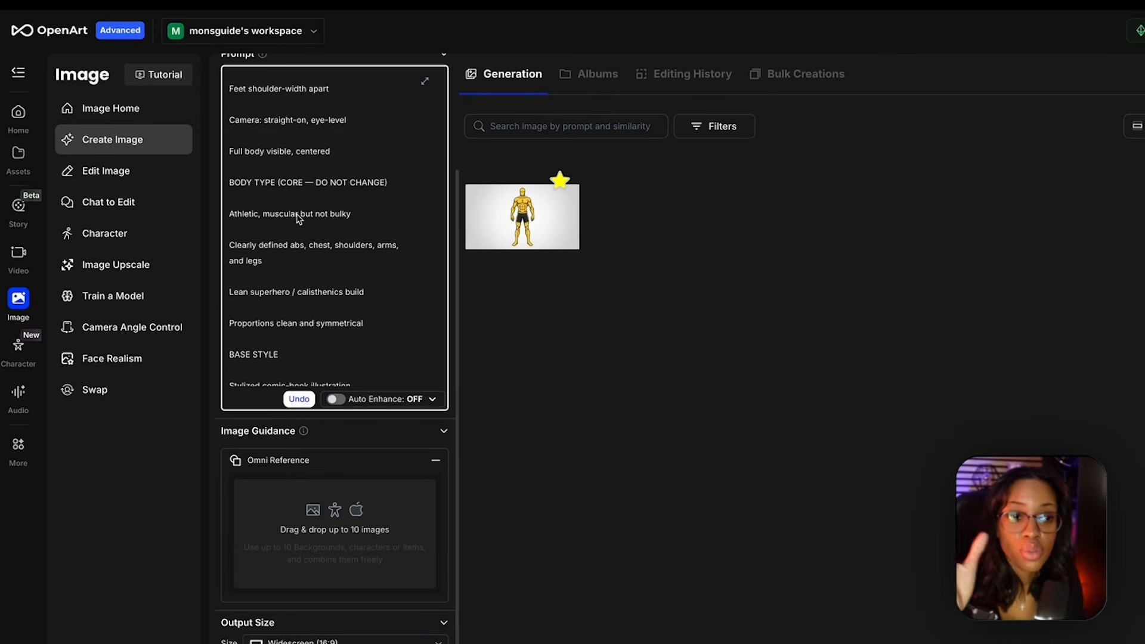
scroll(298, 217, down, 1)
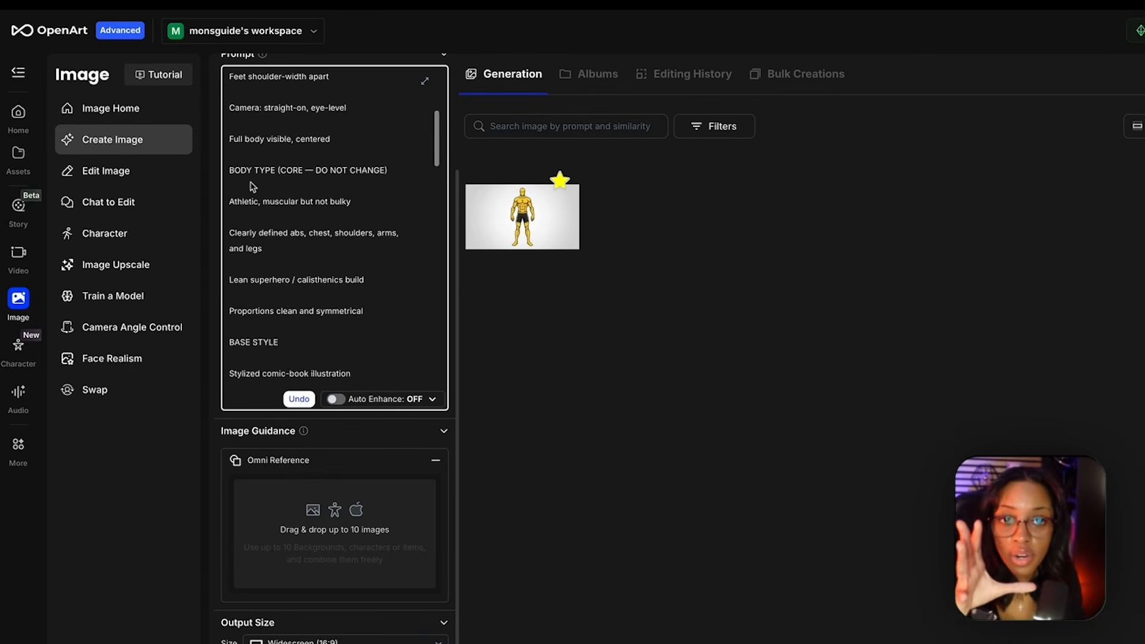
mouse_move(525, 198)
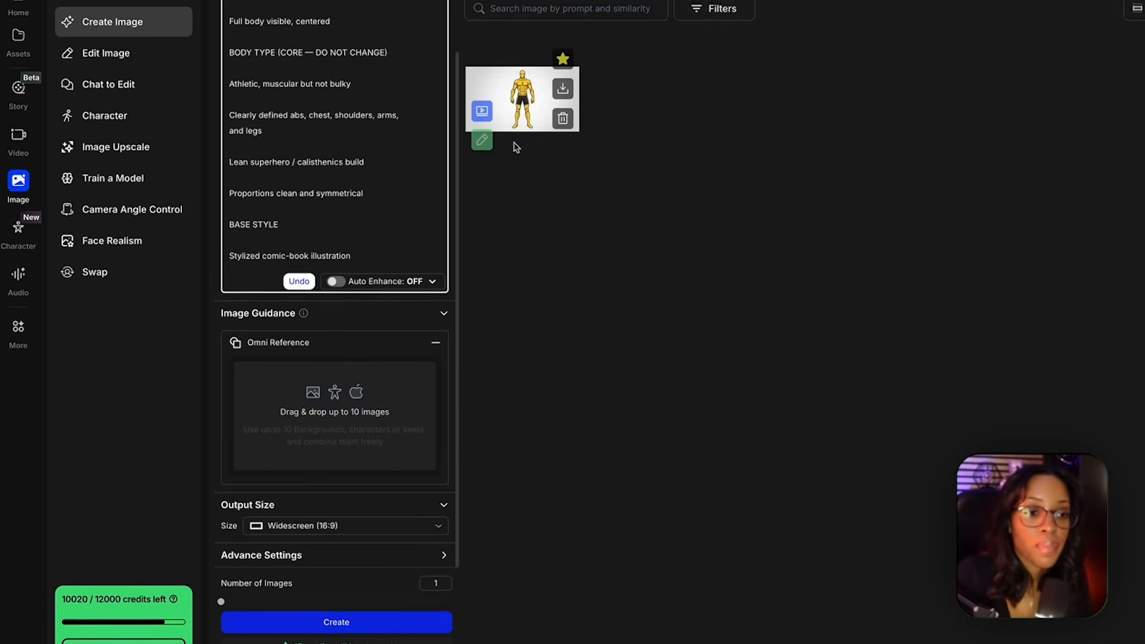
scroll(281, 152, down, 5)
scroll(281, 142, down, 3)
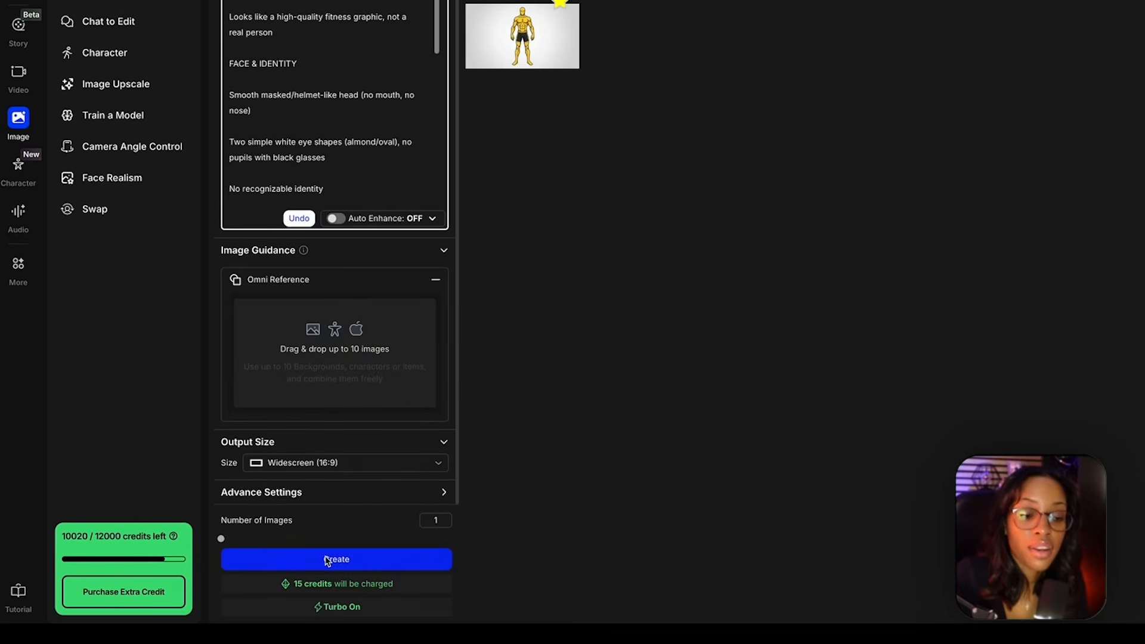
click(332, 590)
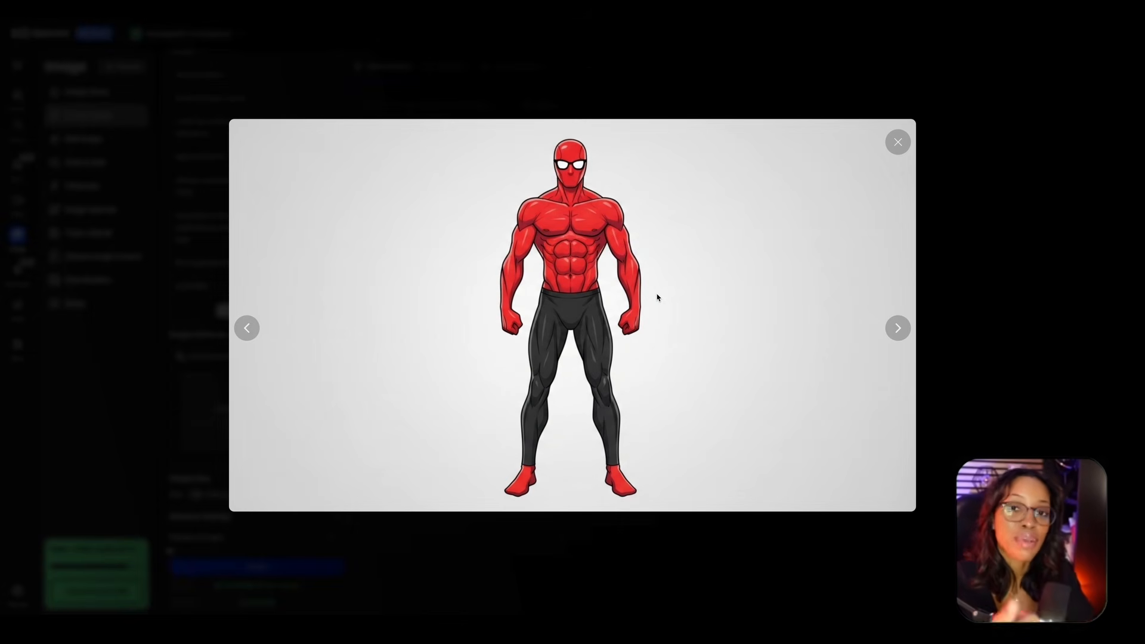
- Close the enlarged preview and download the original version of the red character image
key(Escape)
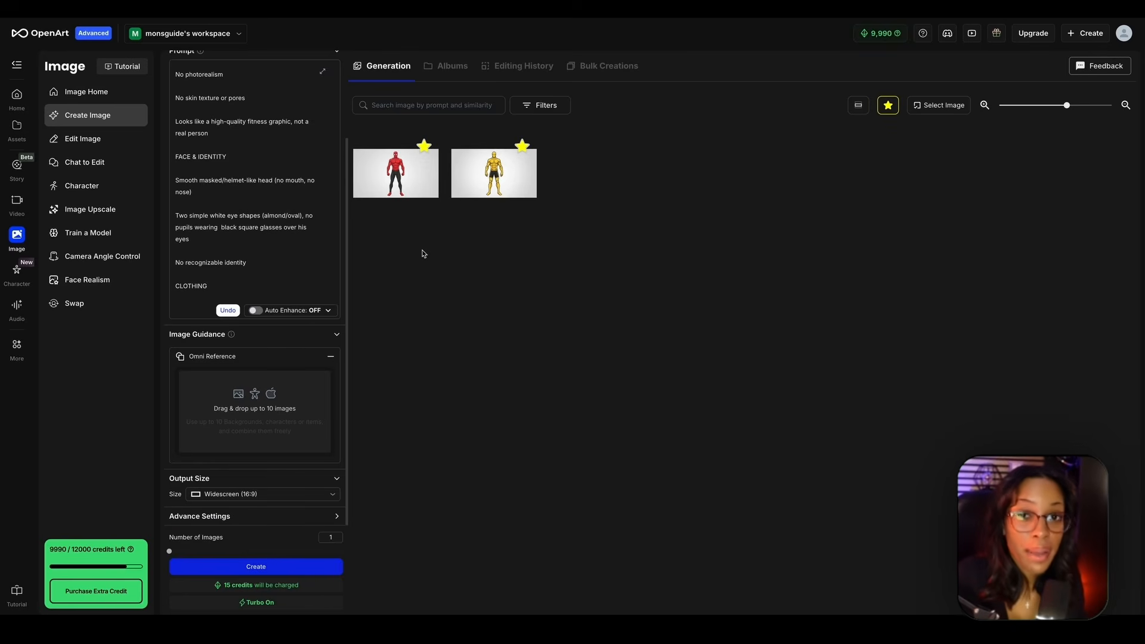
mouse_move(393, 171)
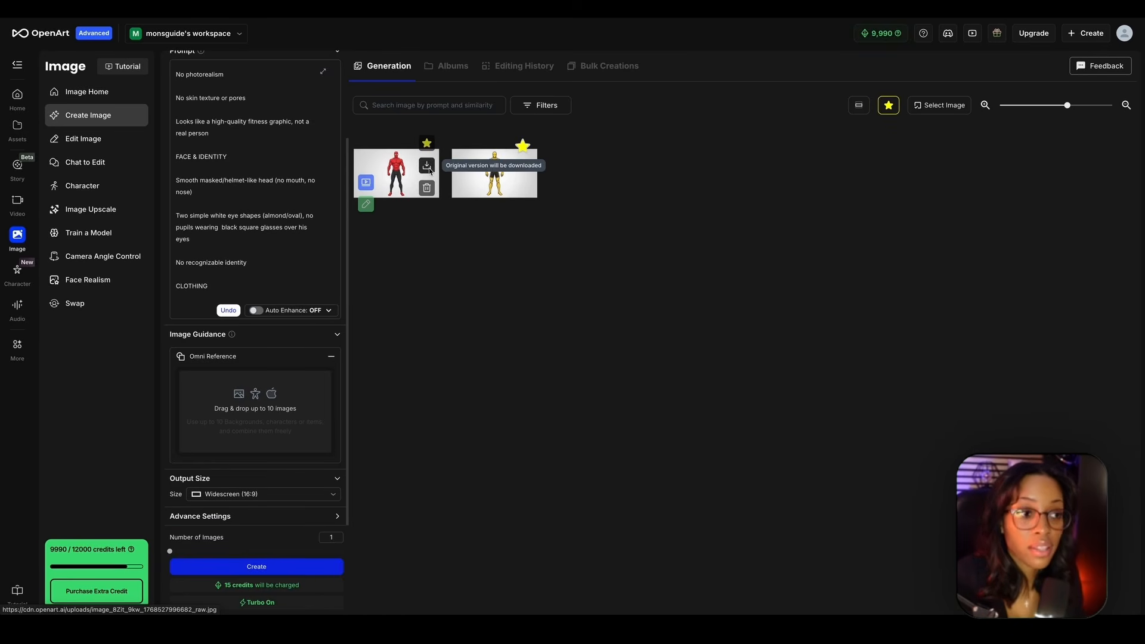
click(428, 167)
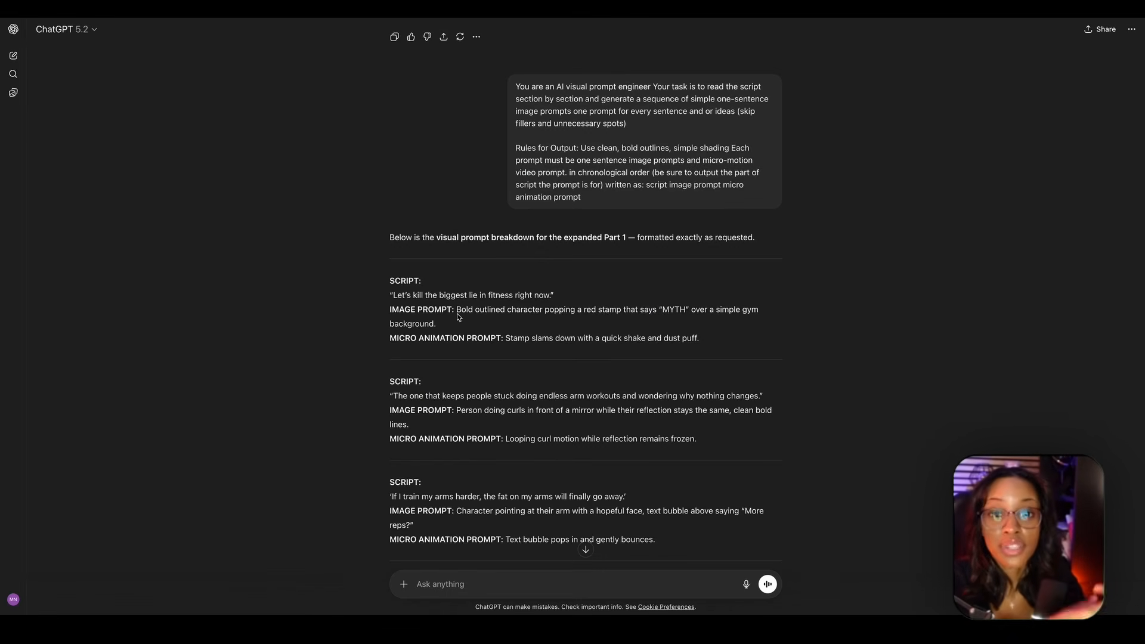
- In ChatGPT, copy the image prompt for the script line "Let's kill the biggest lie in fitness right now."
scroll(465, 317, down, 3)
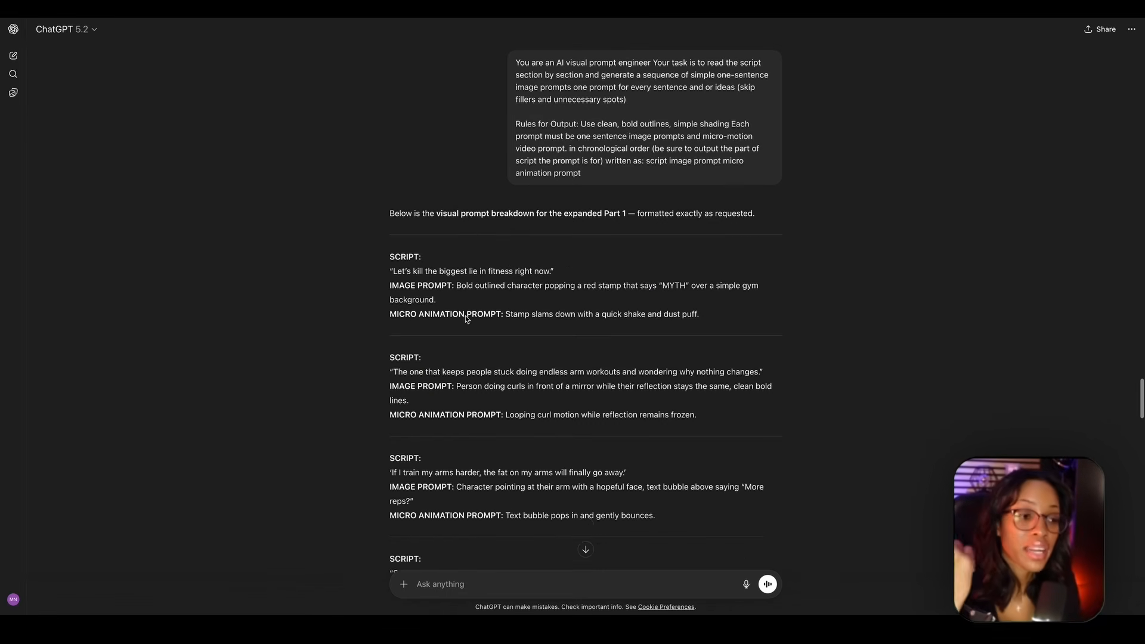
scroll(465, 318, up, 1)
drag(457, 208, 463, 236)
key(ctrl+c)
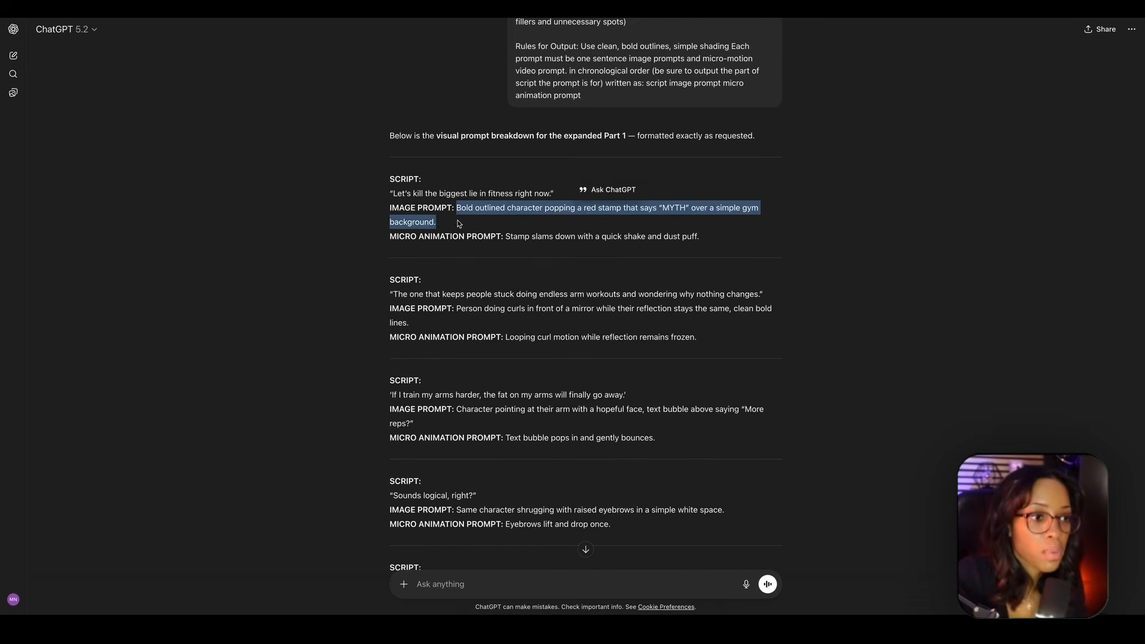
click(459, 224)
scroll(458, 225, up, 1)
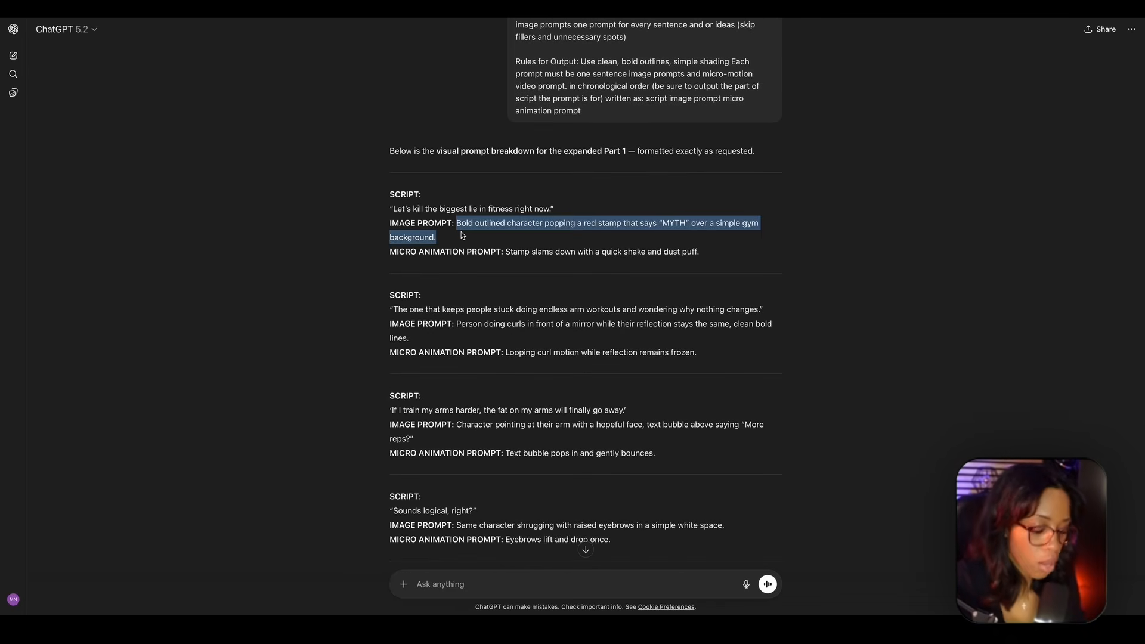
- Switch to OpenArt and replace the whole character prompt with the copied "MYTH" stamp image prompt
click(573, 7)
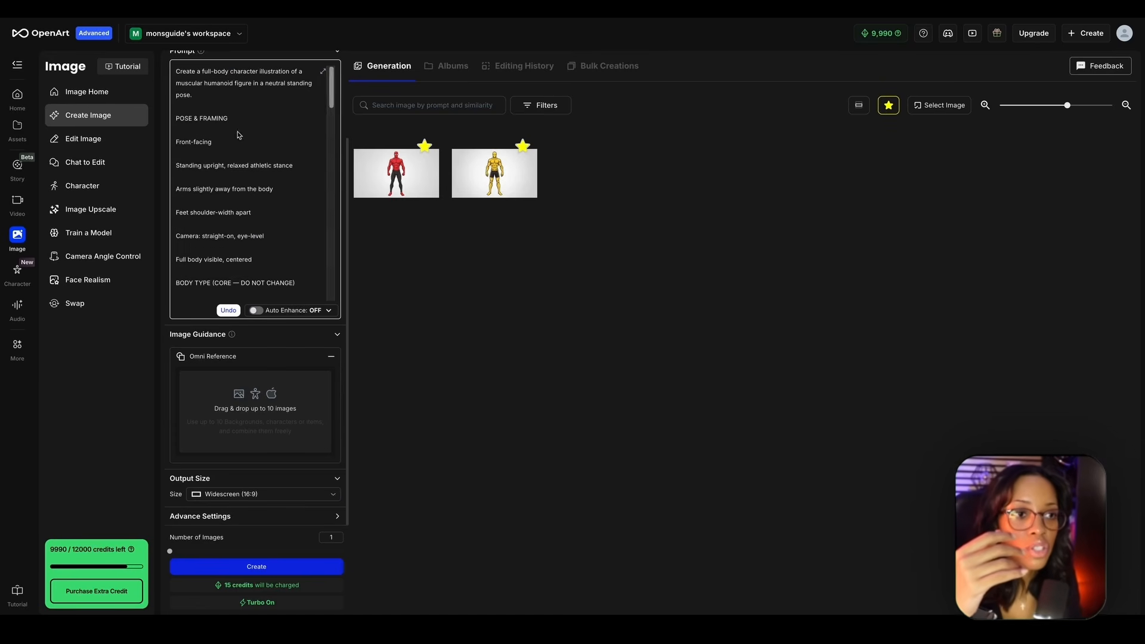
scroll(236, 131, up, 2)
drag(176, 178, 243, 354)
key(BackSpace)
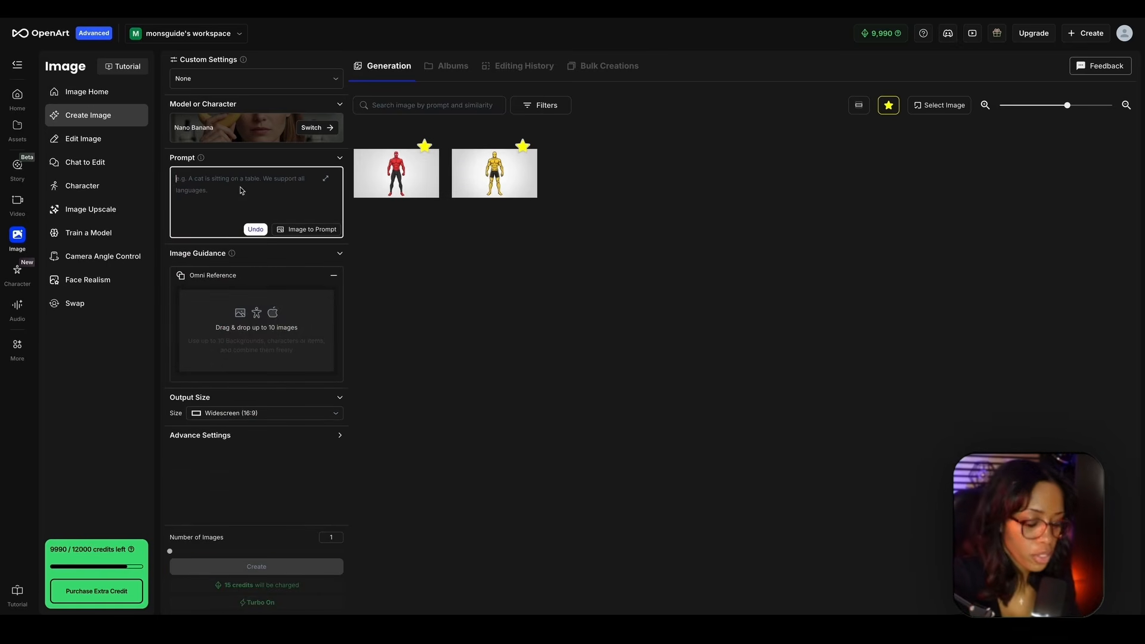
key(ctrl+v)
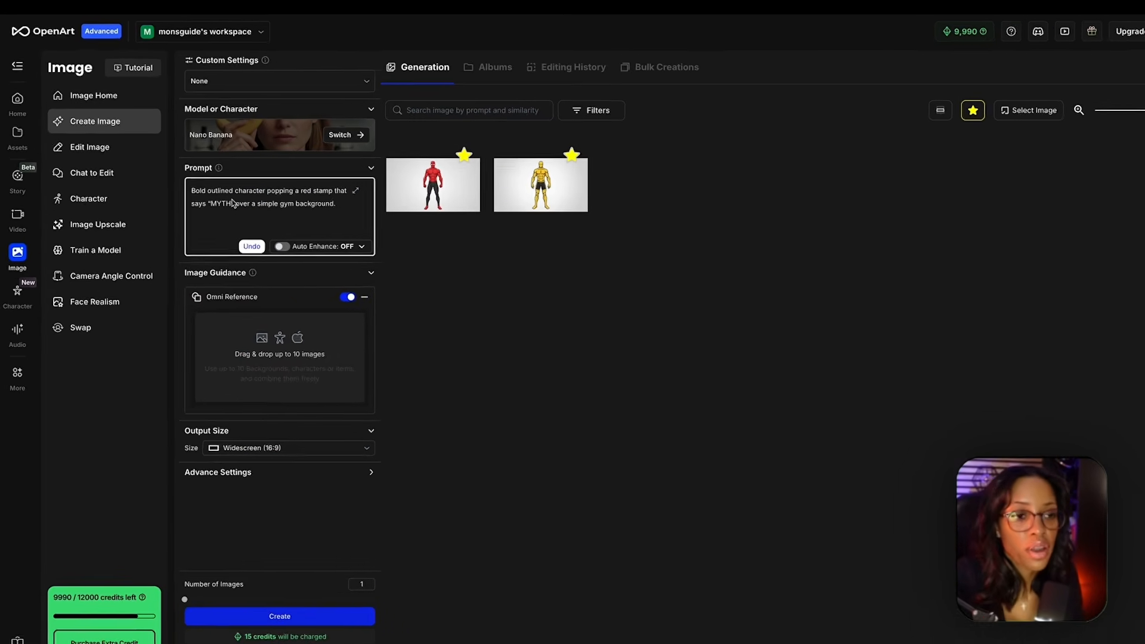
- Reword the prompt to "character holding a red stamp that says "MYTH" over a simple plain grey background."
drag(257, 206, 209, 206)
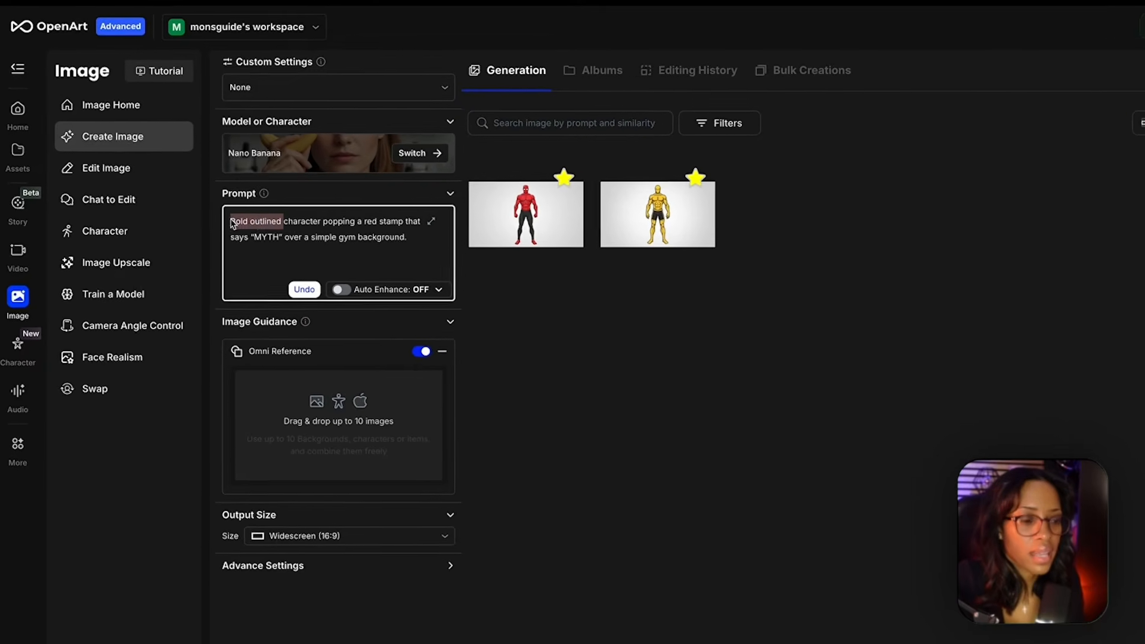
key(BackSpace)
drag(293, 237, 328, 240)
key(BackSpace)
text(holding)
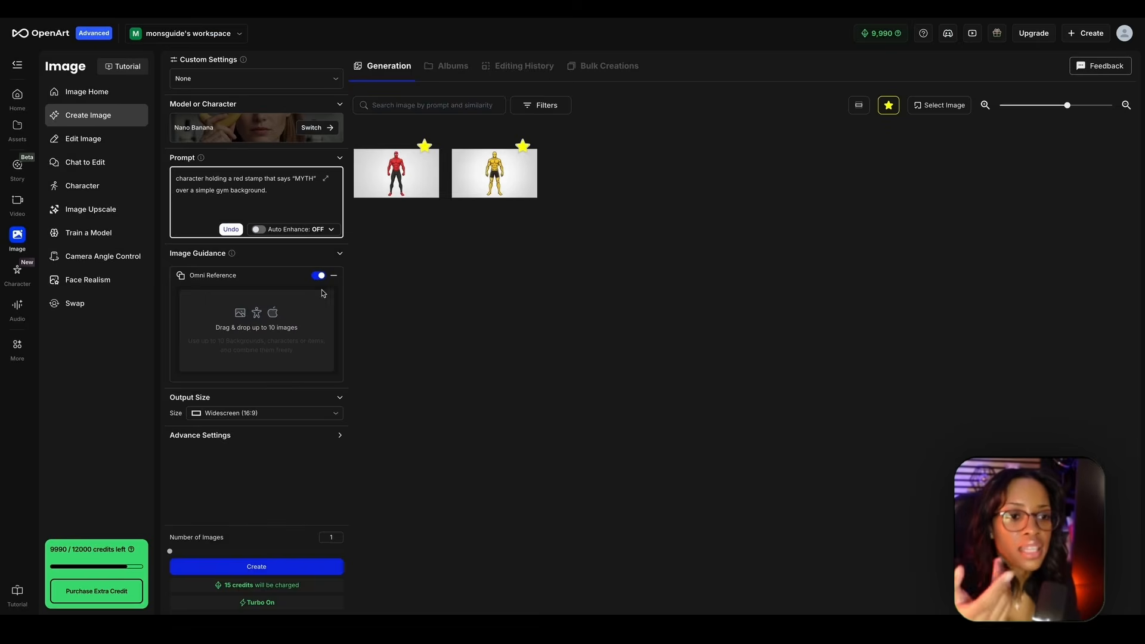
drag(283, 193, 228, 193)
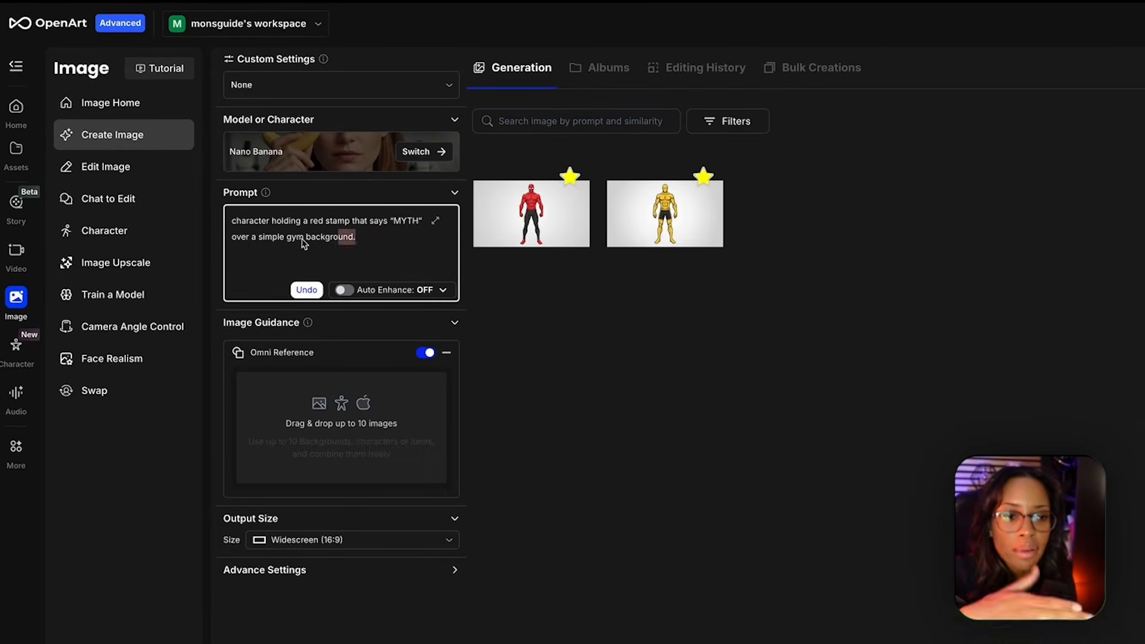
mouse_move(304, 243)
mouse_down()
mouse_move(260, 245)
mouse_move(289, 241)
mouse_up()
text(plain)
text(grey)
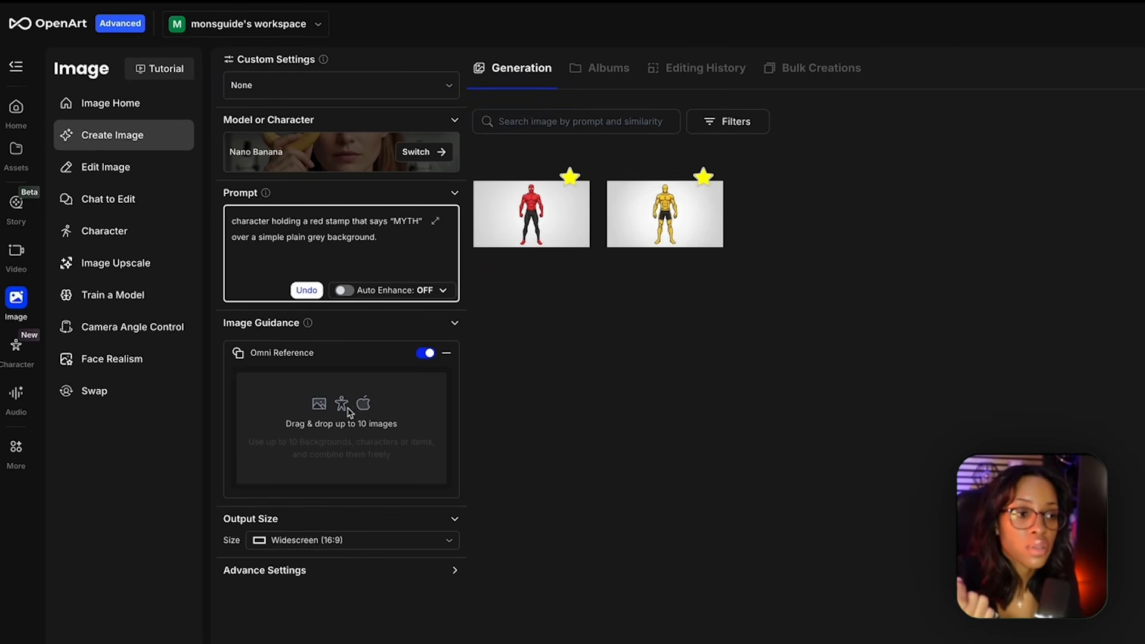
- Add the red character image as an Omni Reference and generate the "MYTH" stamp scene
mouse_move(514, 215)
drag(514, 216, 342, 409)
scroll(342, 418, down, 2)
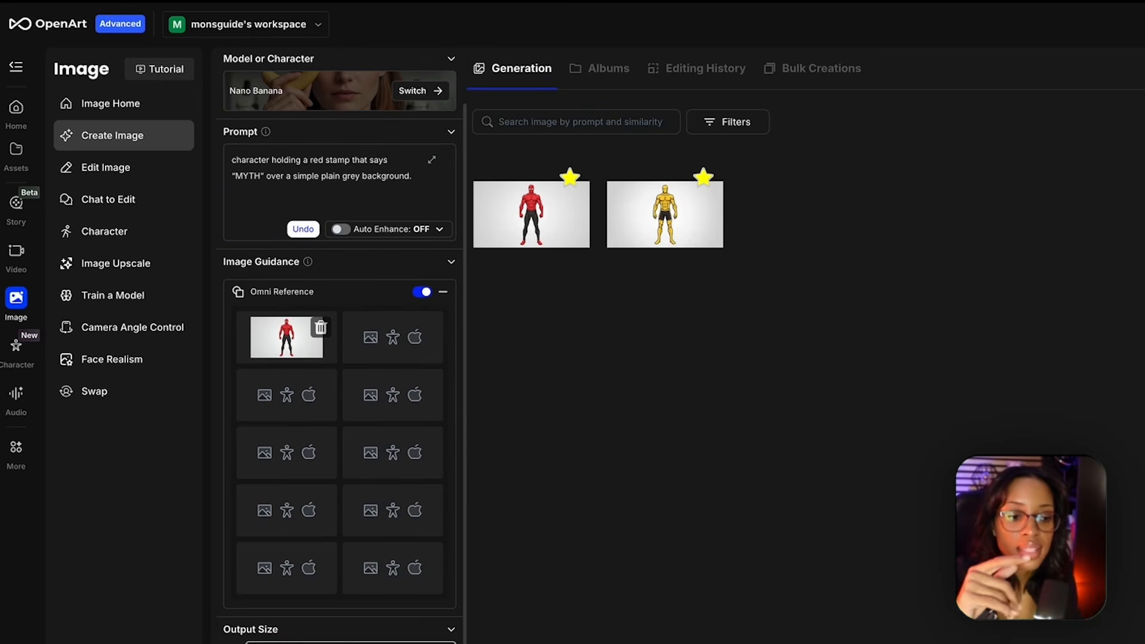
click(311, 483)
click(322, 418)
click(319, 583)
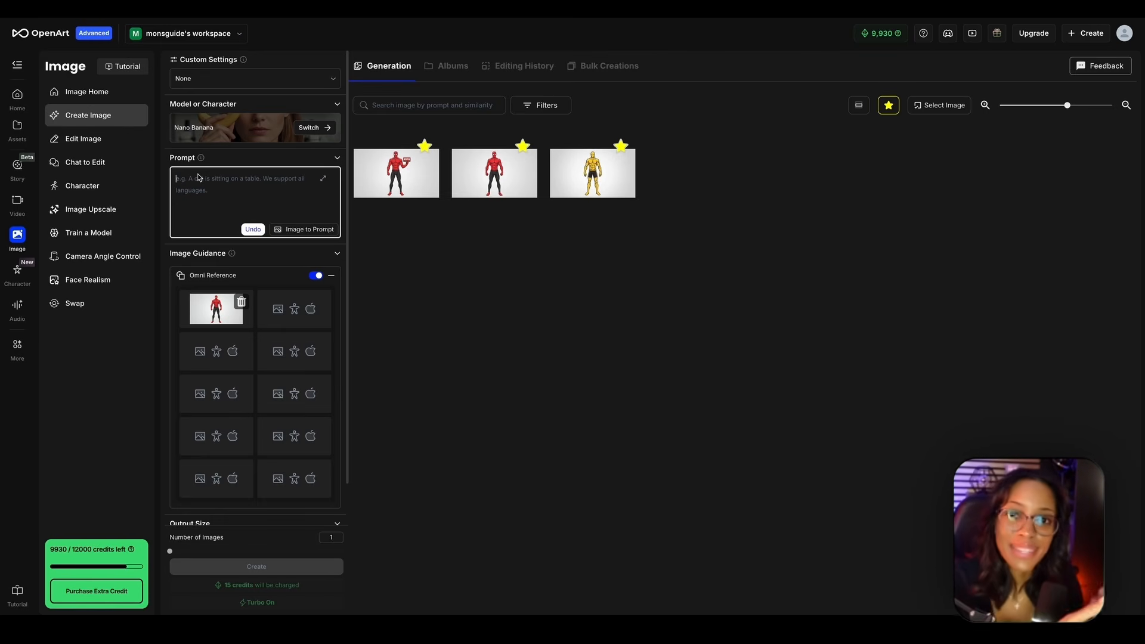
- In Tuberversity's AI Systems section, open the Visual Style Recreator (Lite) post with its description and link
click(523, 241)
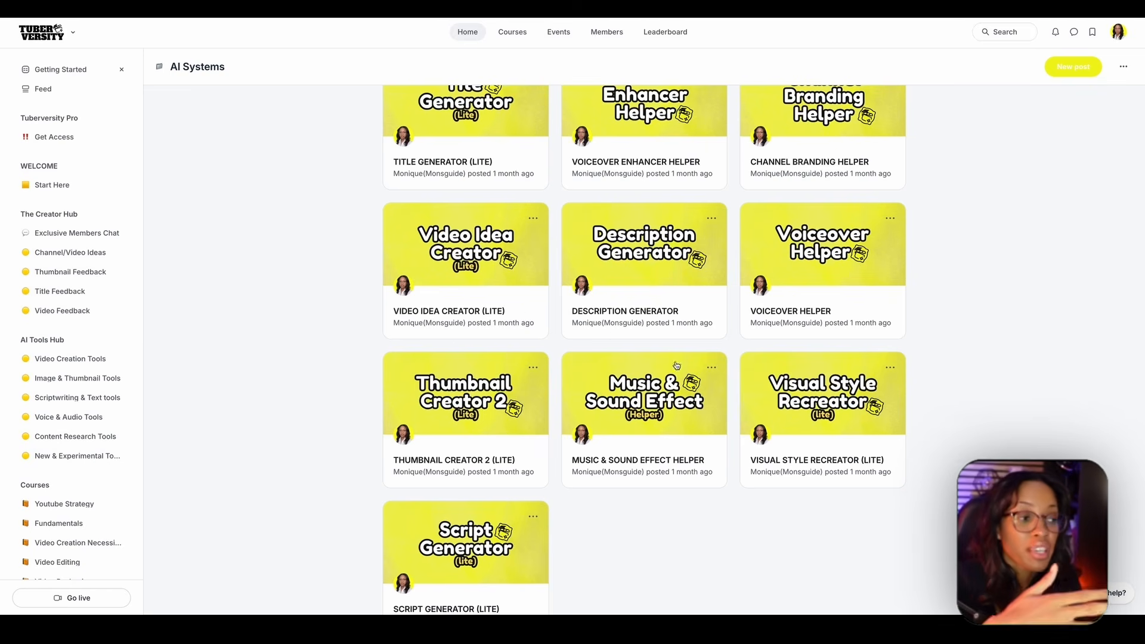
click(787, 380)
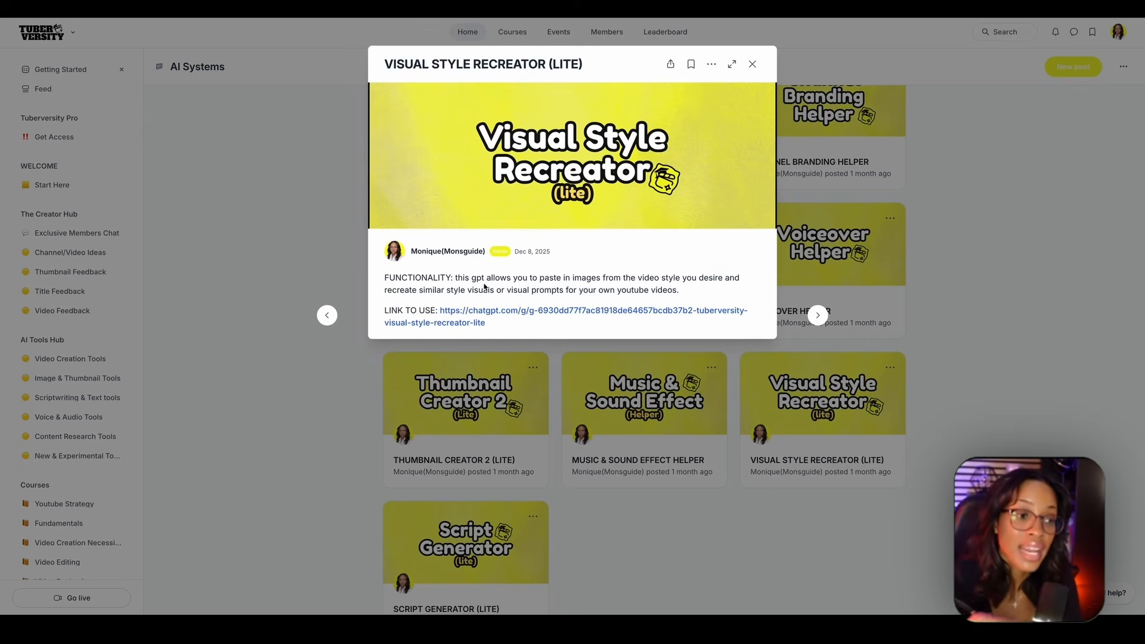
- Open the Visual Style Recreator LITE GPT from the post's link and start the conversation with "begin"
click(474, 317)
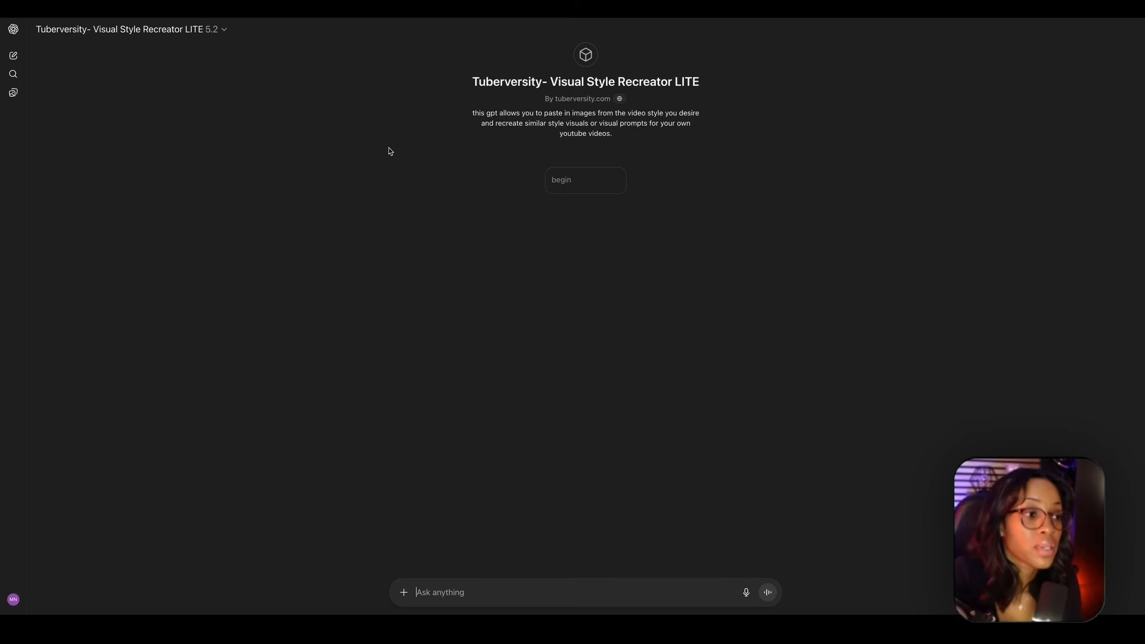
click(575, 181)
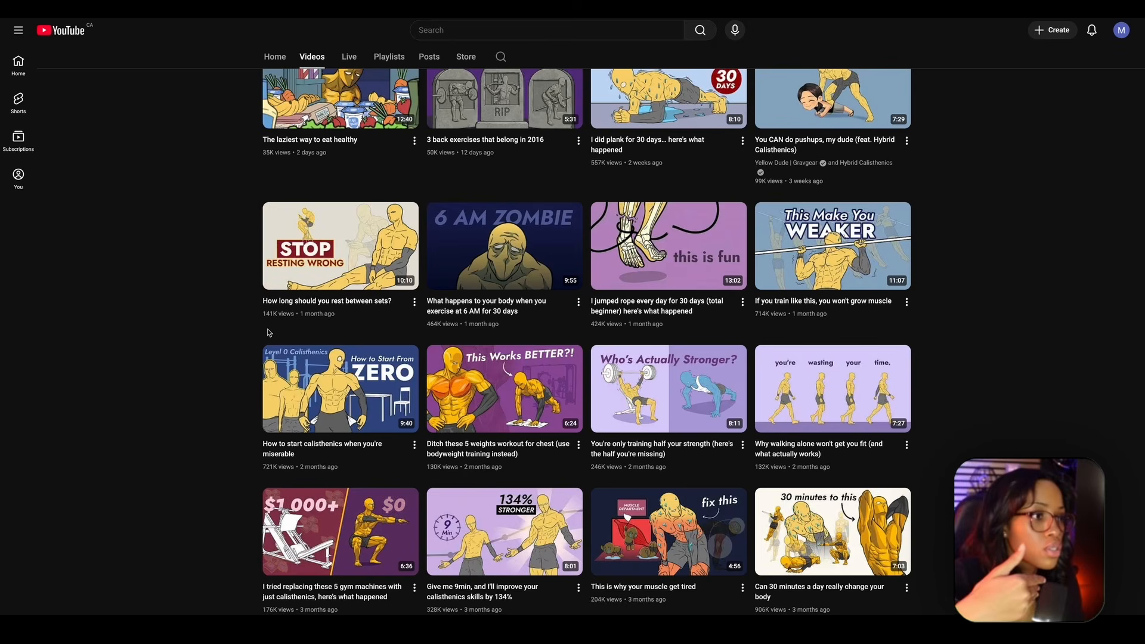
- Find style frames in Yellow Dude's calisthenics YouTube videos and submit ten screenshots of them to the Visual Style Recreator GPT
scroll(309, 306, up, 1)
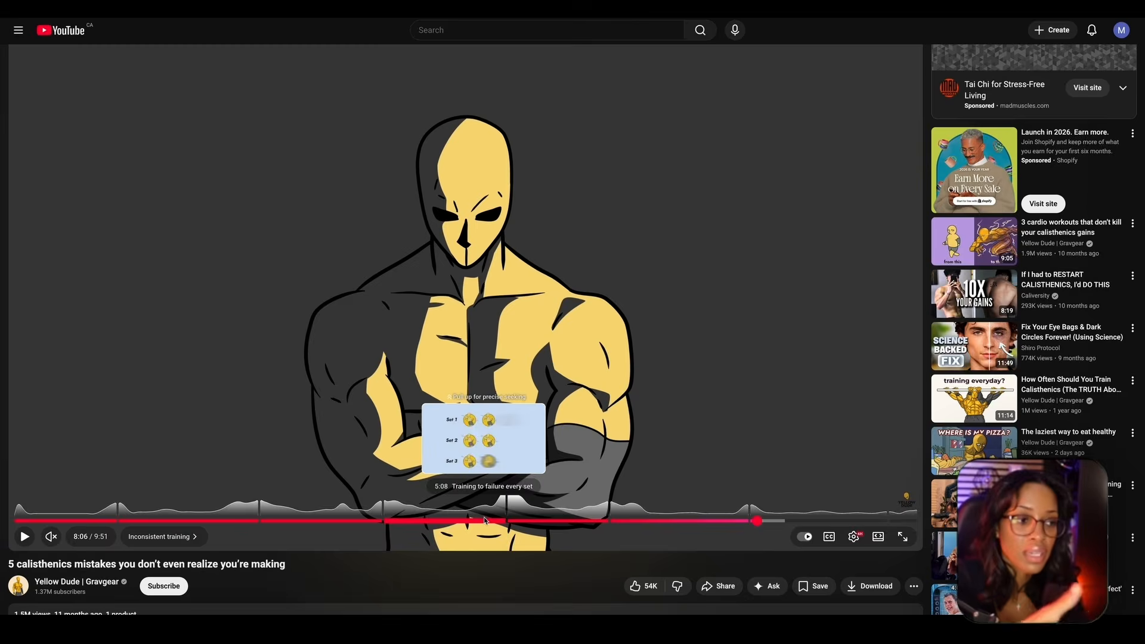
click(484, 520)
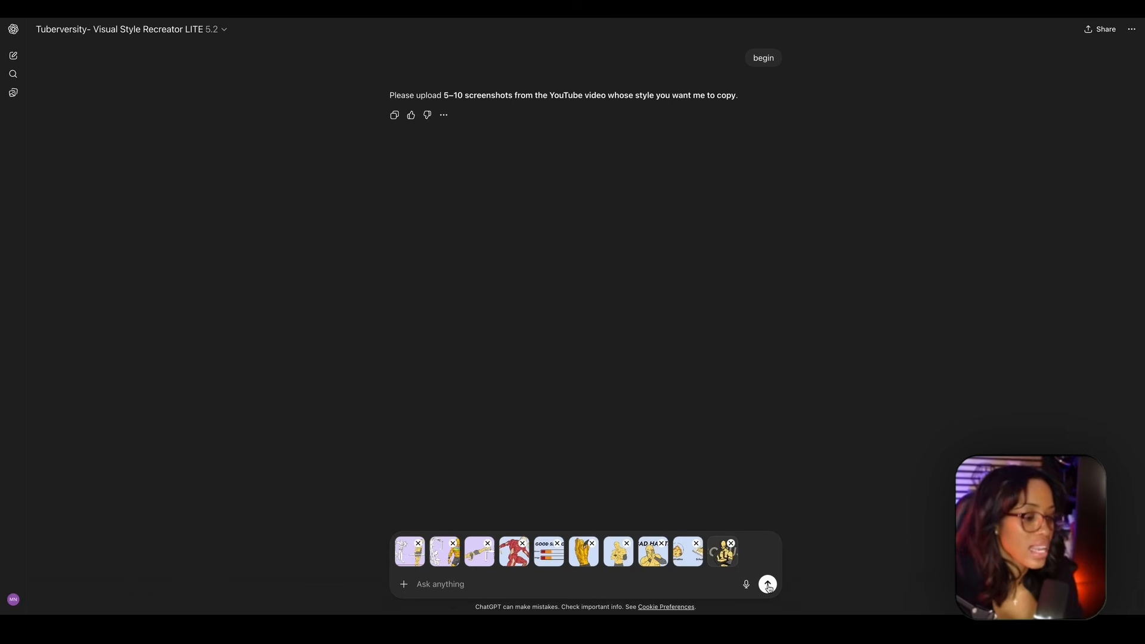
click(768, 586)
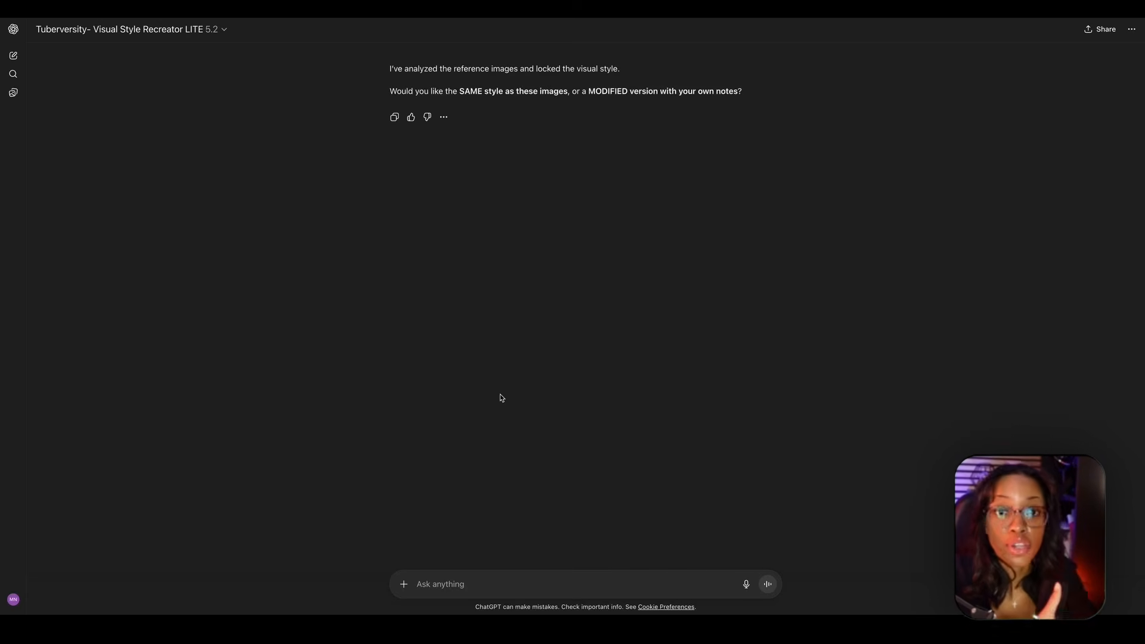
- Submit the red character image with the note "use this character , and ensure the background is always plain grey"
scroll(424, 527, up, 2)
scroll(424, 527, down, 2)
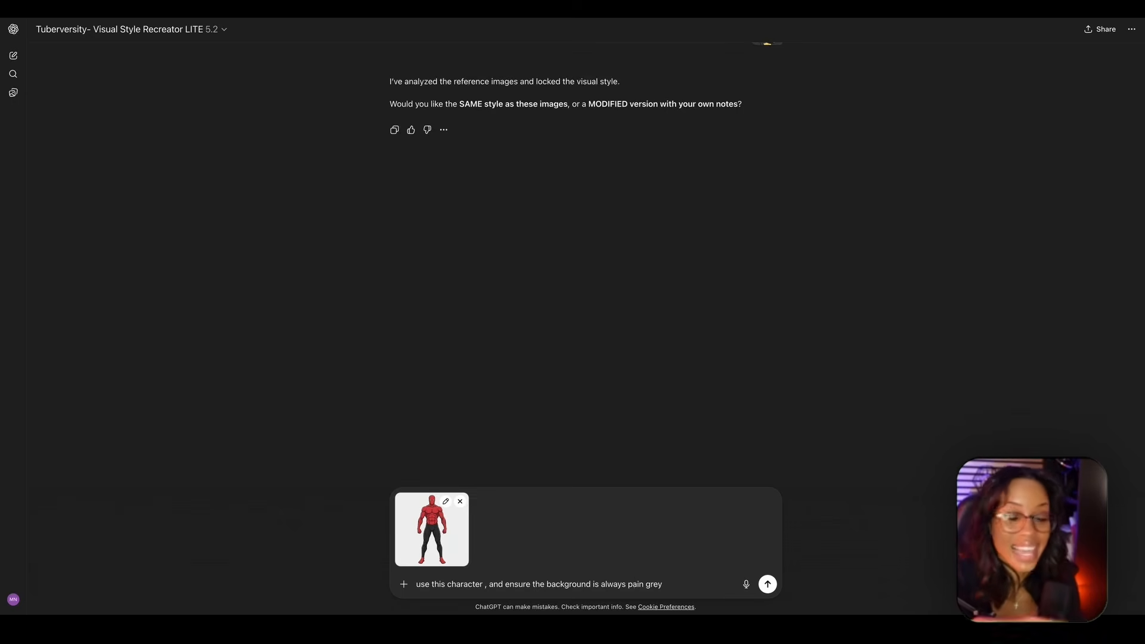
key(Return)
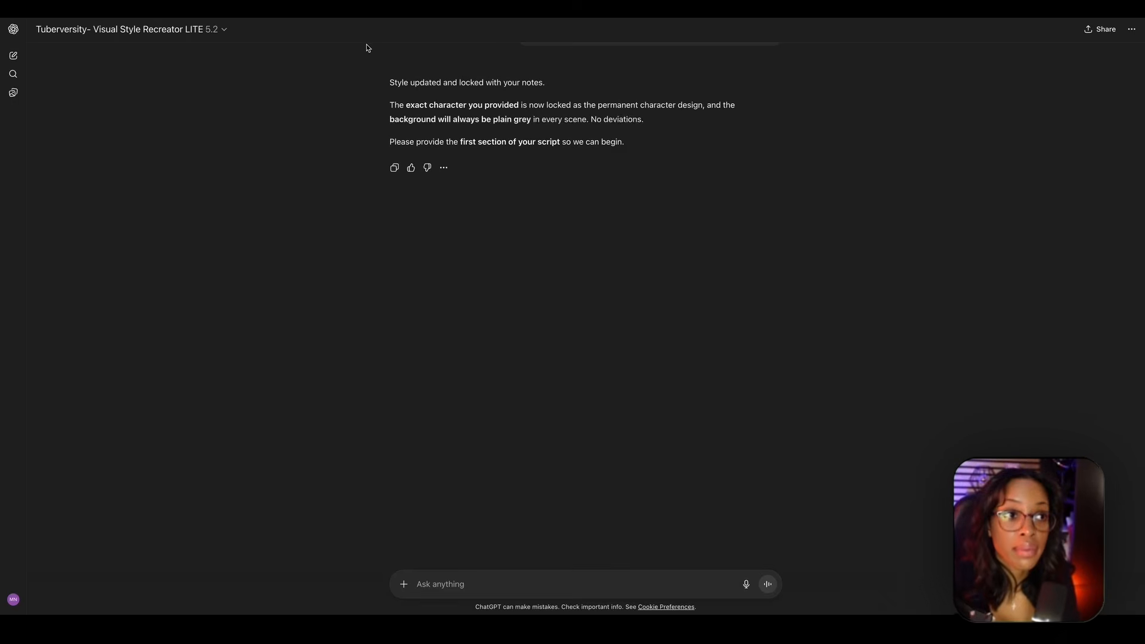
- Submit the opening section of the arm fat script and choose visuals broken up "per sentence"
key(super+v)
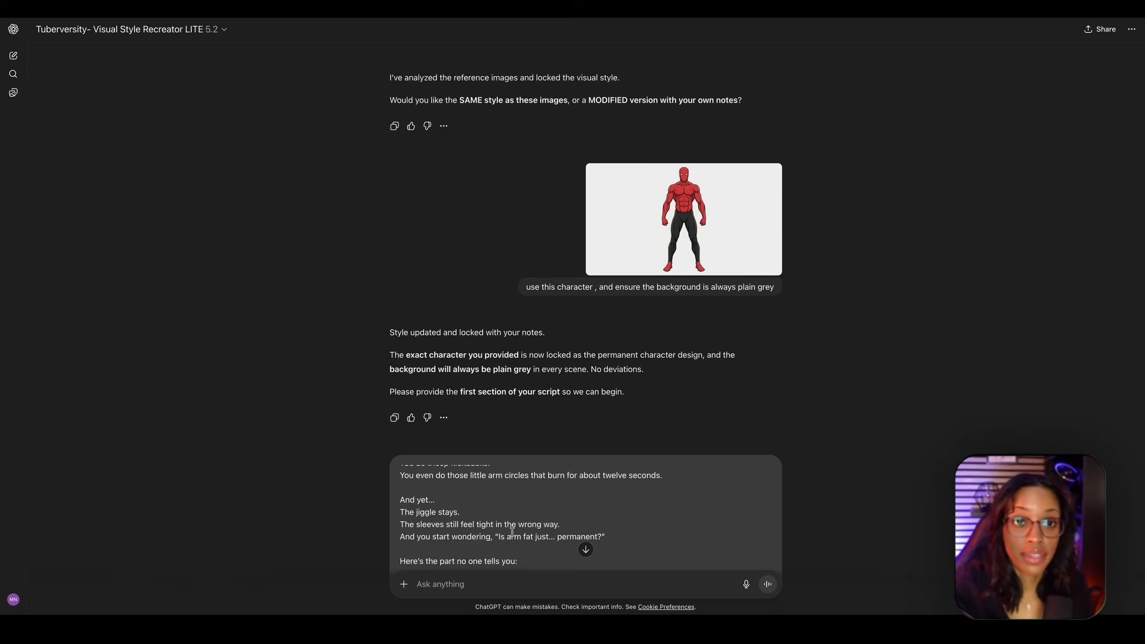
click(760, 551)
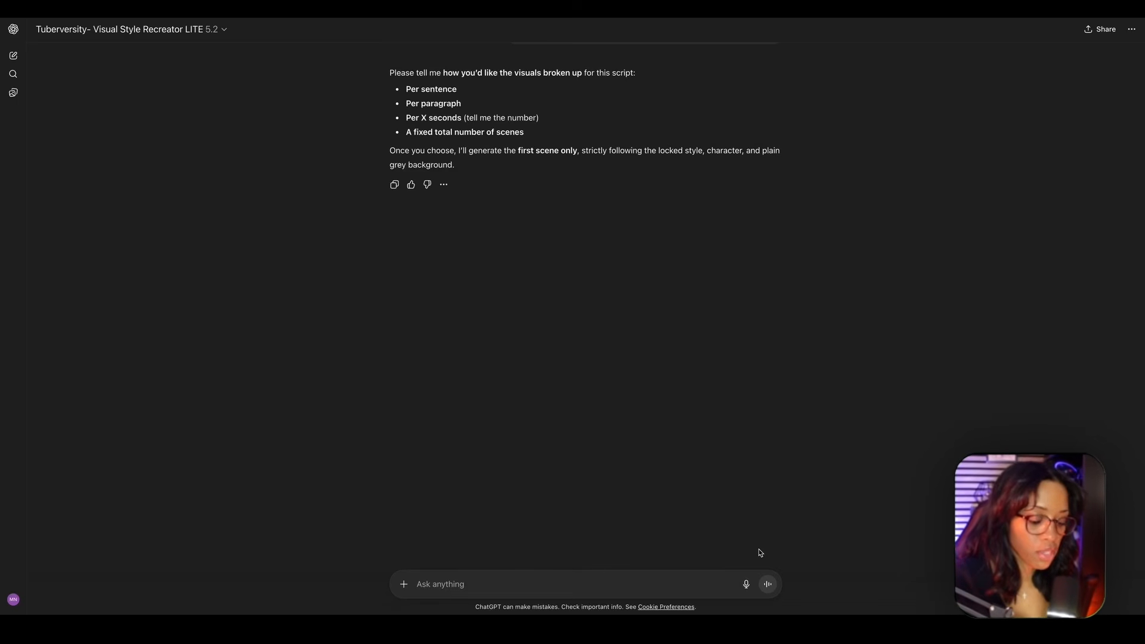
text(per sentence)
key(Return)
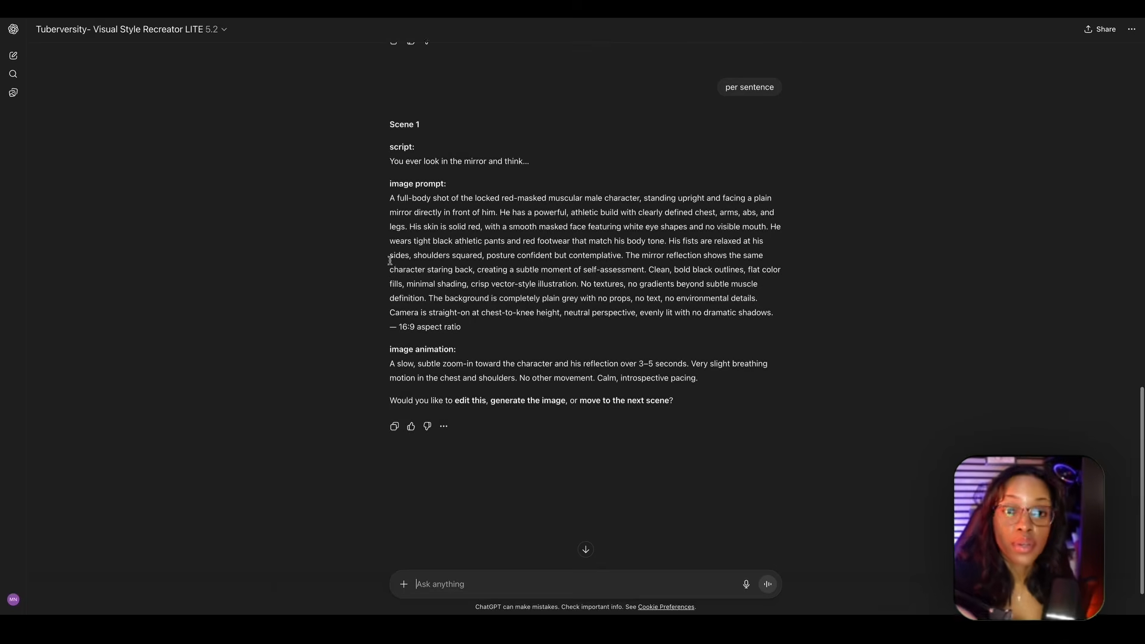
- Check Scene 1's script line, image prompt and animation text, and request its visual with "generate the image"
drag(389, 150, 527, 165)
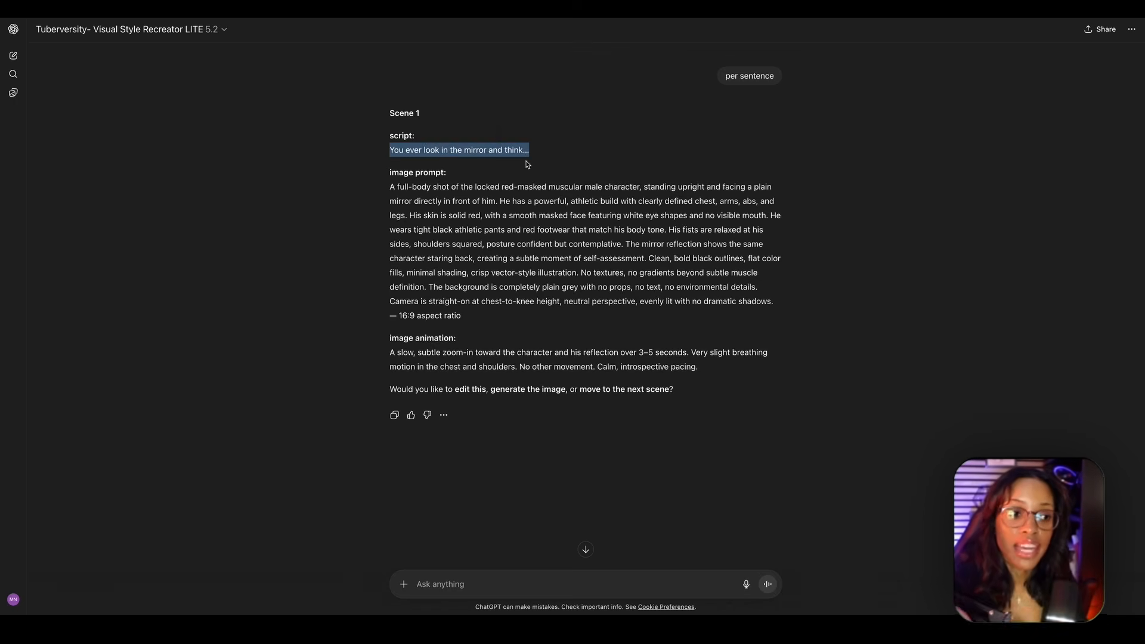
drag(387, 186, 699, 382)
click(473, 295)
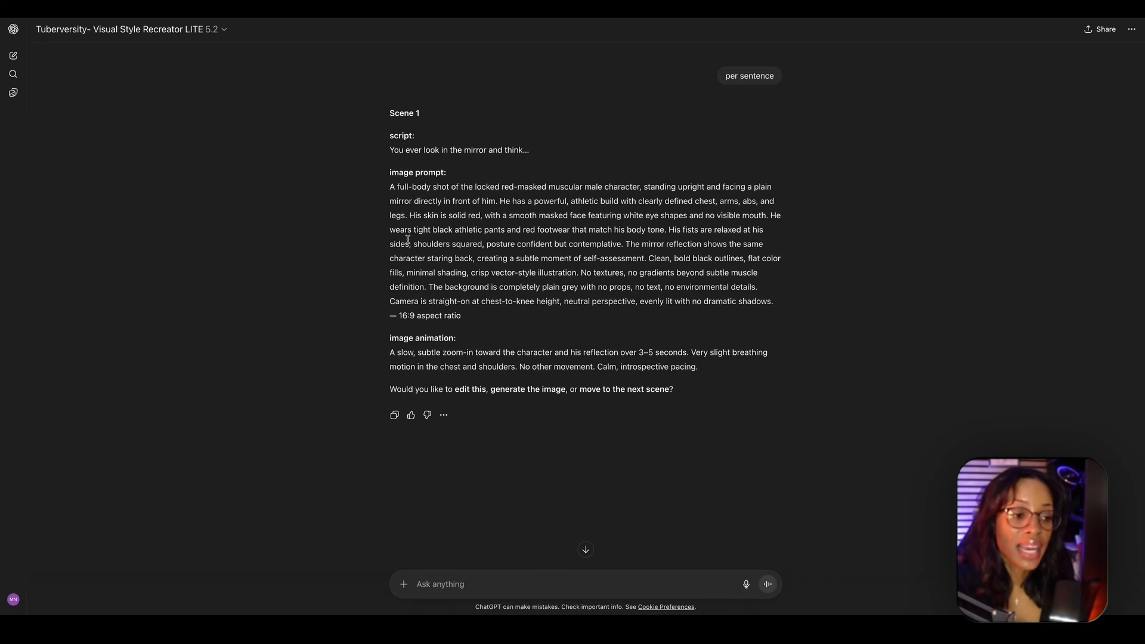
click(476, 578)
text(geg)
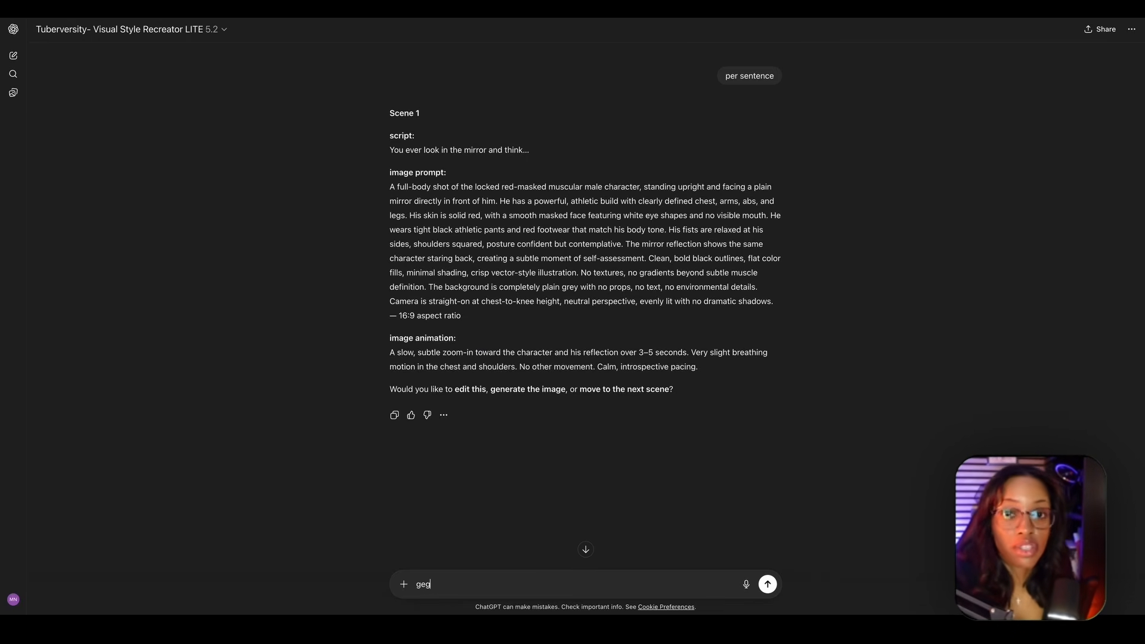
key(BackSpace)
key(BackSpace)
key(BackSpace)
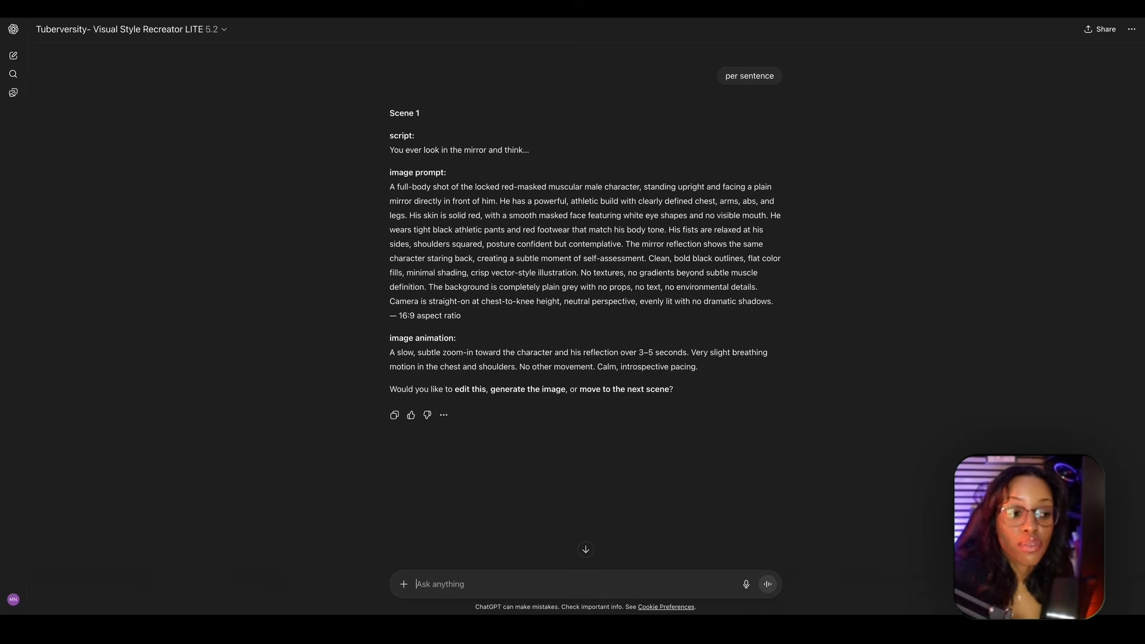
text(generate the image)
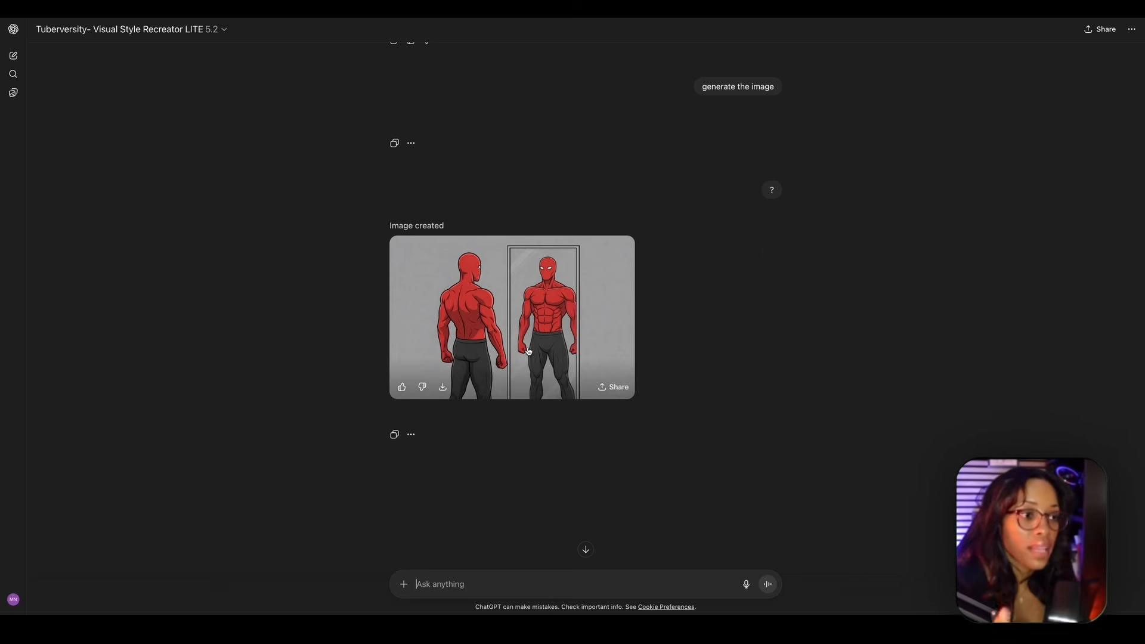
- Compare the Scene 1 image with its prompt, request the "next scene", and generate the Scene 2 image
scroll(477, 334, up, 5)
scroll(478, 335, up, 2)
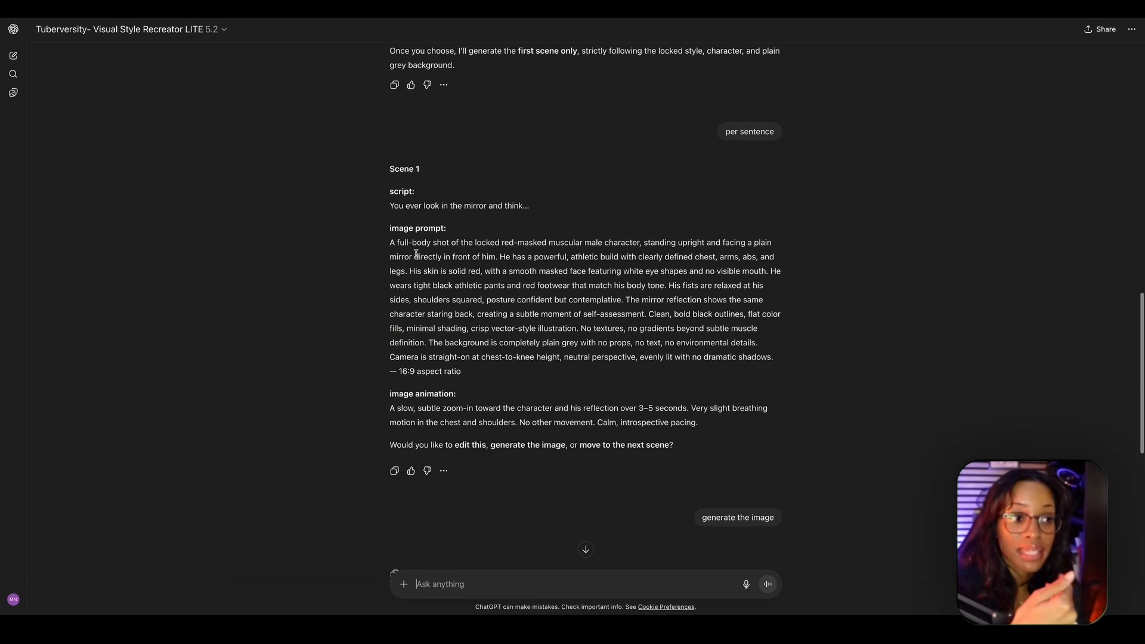
scroll(492, 257, down, 8)
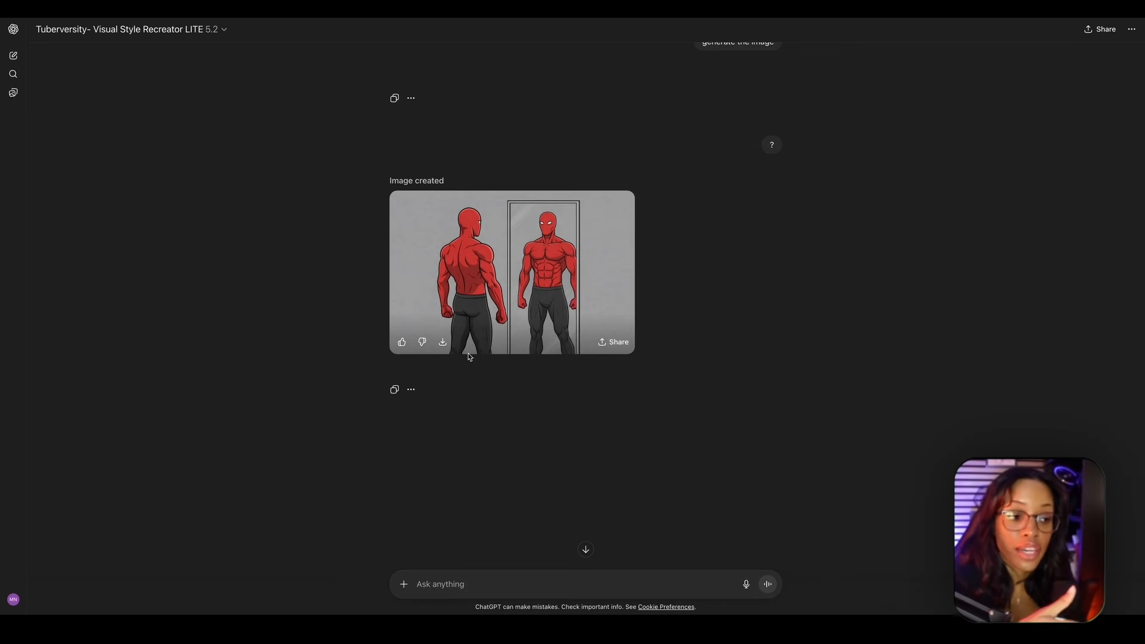
text(next scene)
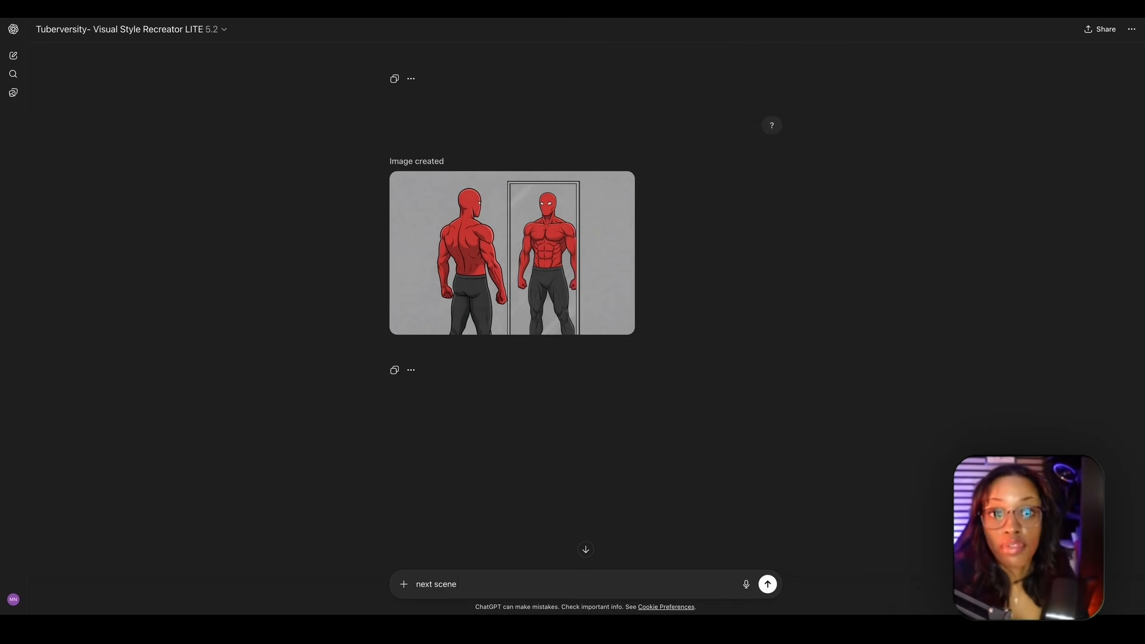
key(Return)
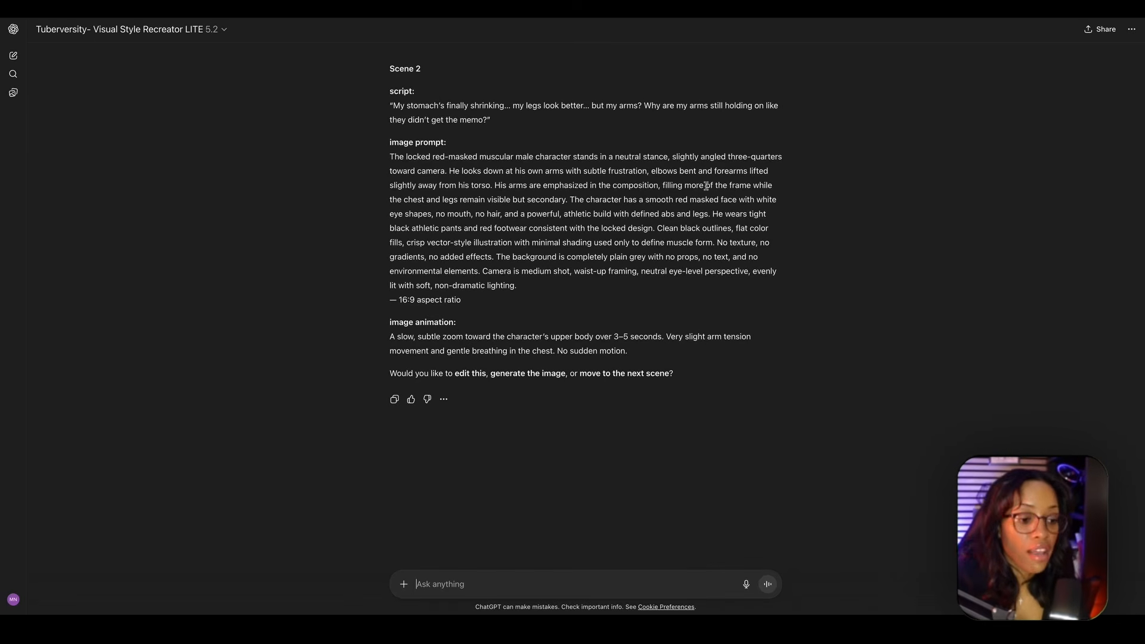
text(generate the image)
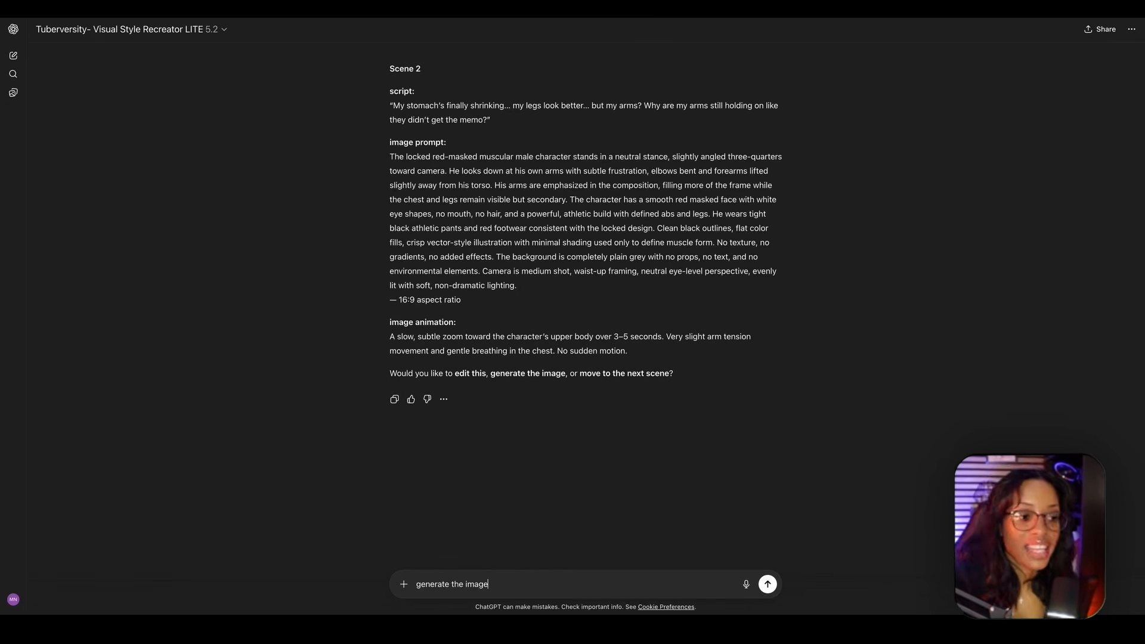
key(Return)
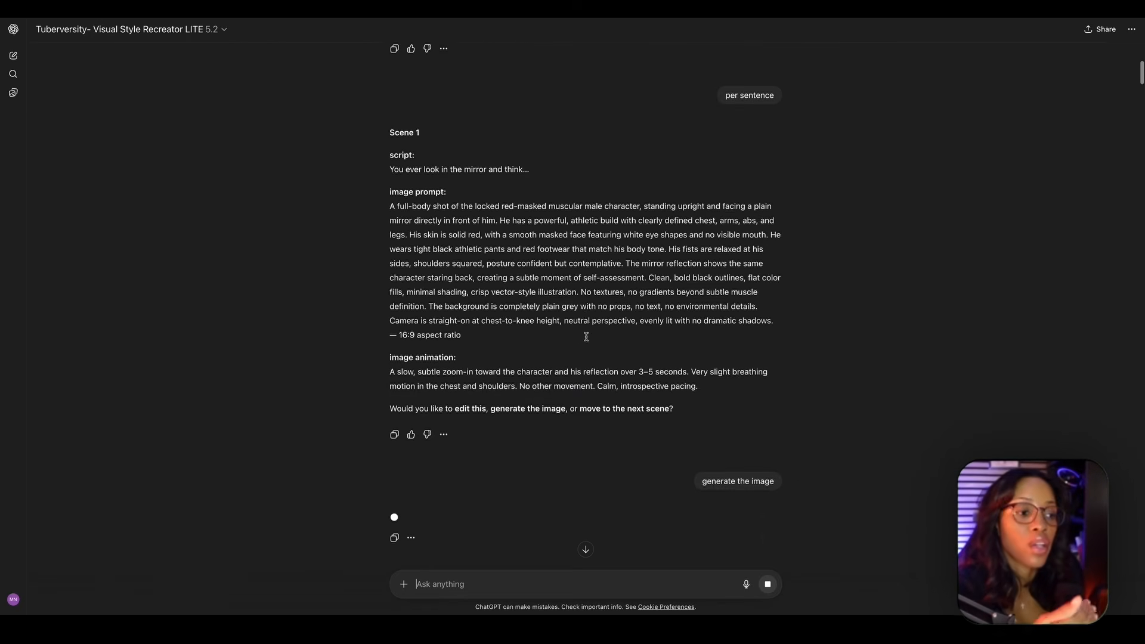
- Review the generated images and prompts in the chat from Scene 2 through Scene 13
scroll(586, 337, up, 2)
scroll(587, 341, down, 2)
scroll(588, 341, down, 10)
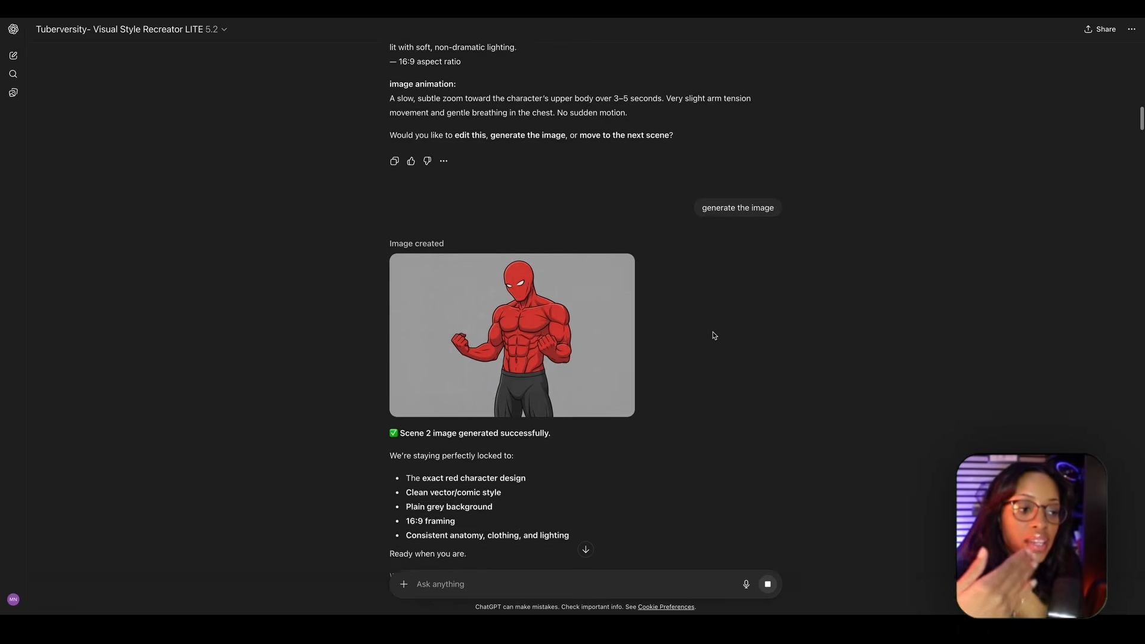
scroll(715, 336, down, 8)
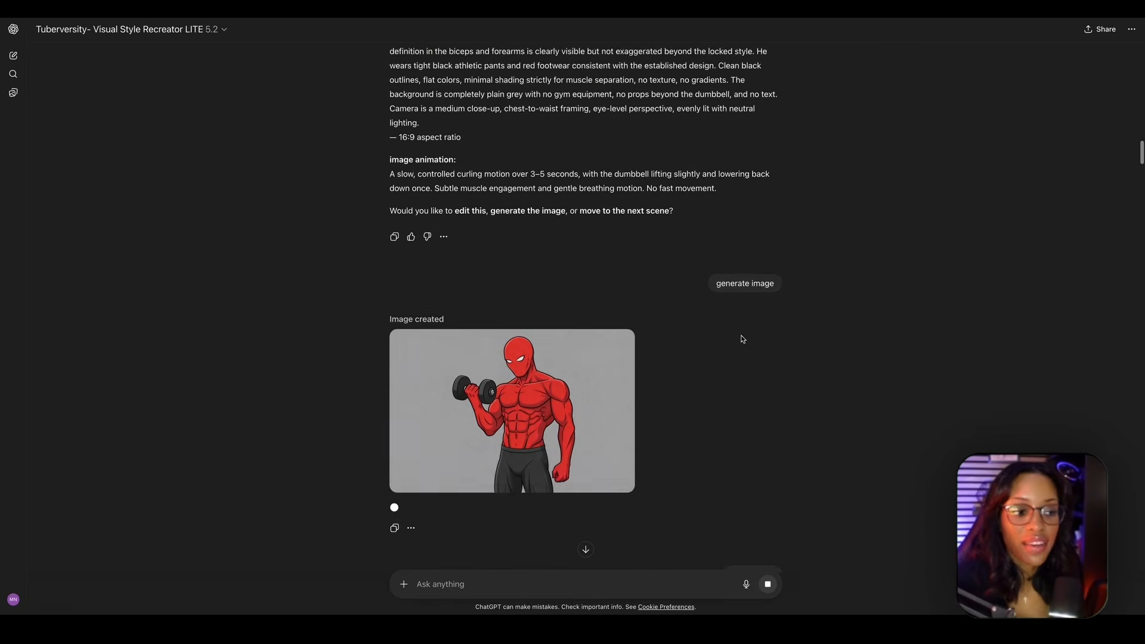
scroll(552, 389, down, 20)
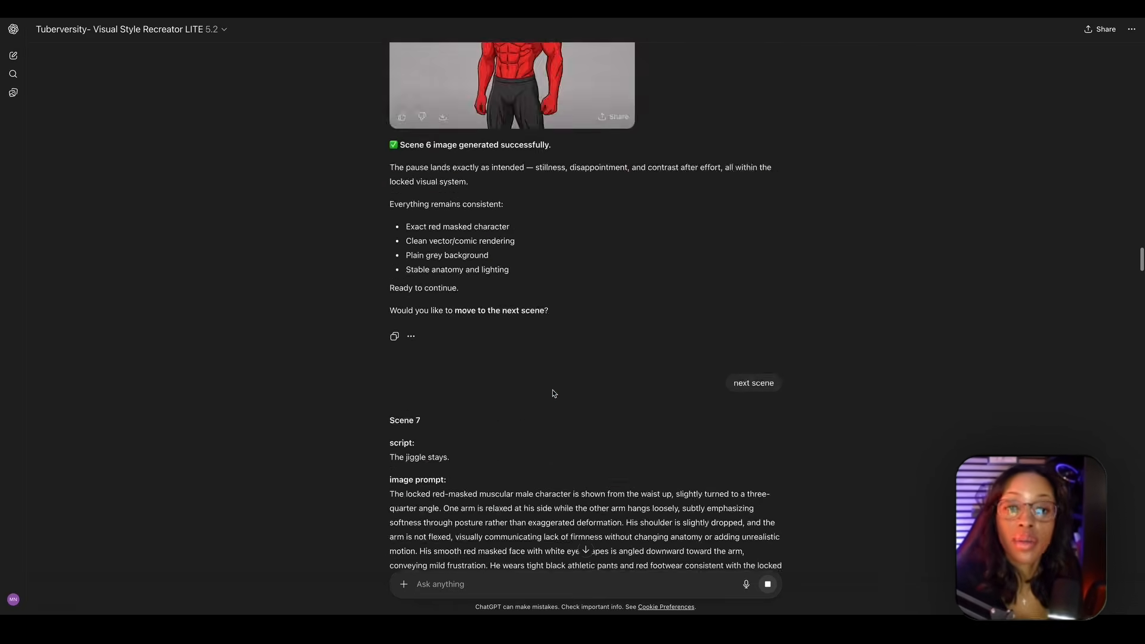
scroll(552, 393, down, 20)
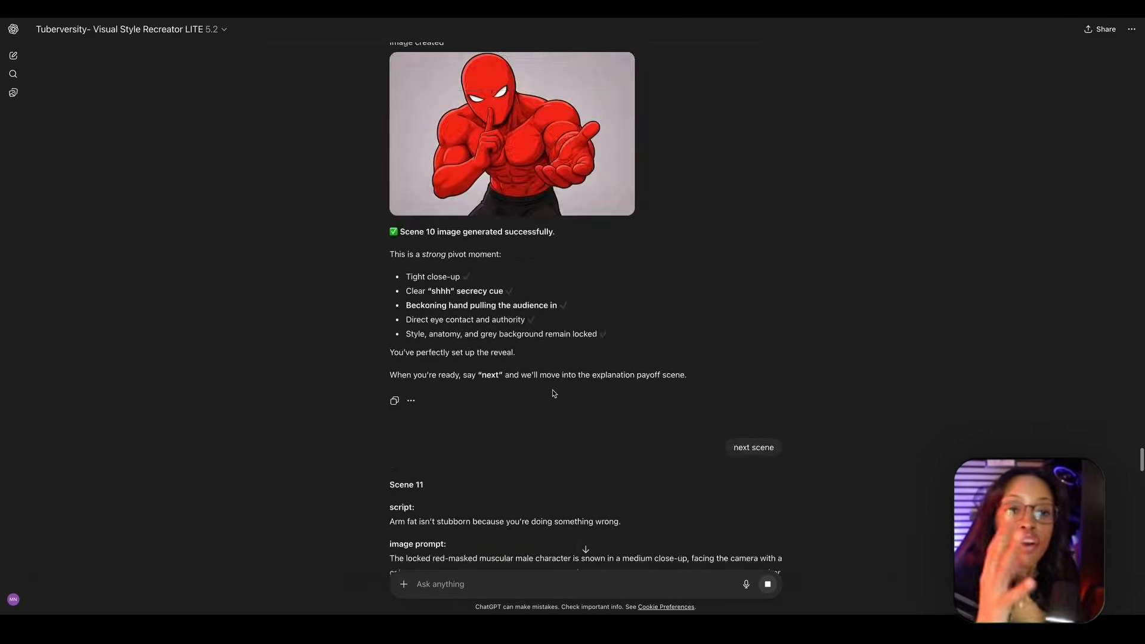
scroll(553, 392, down, 20)
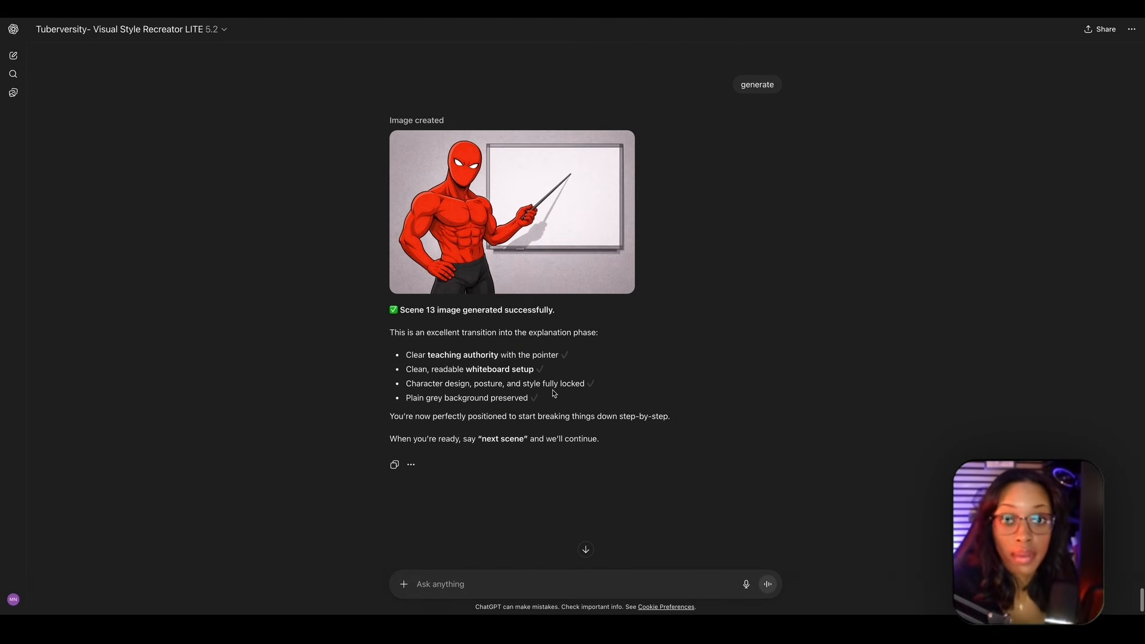
- Download the generated images working back from Scene 13 to Scene 11, and select the Scene 11 image prompt text
mouse_move(444, 285)
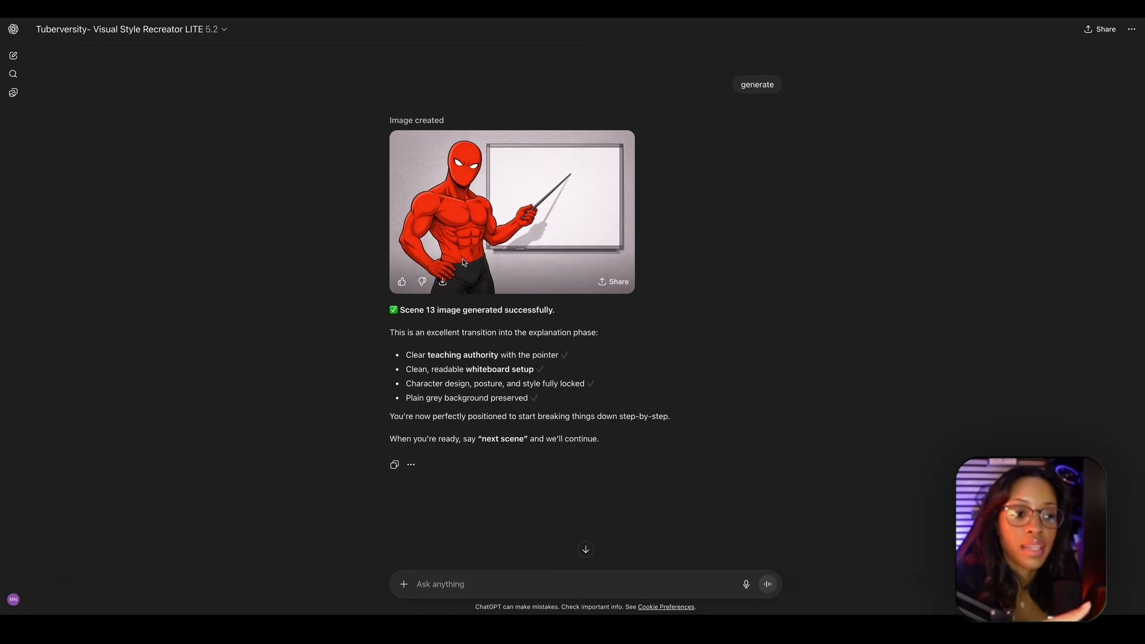
click(444, 282)
scroll(457, 220, up, 15)
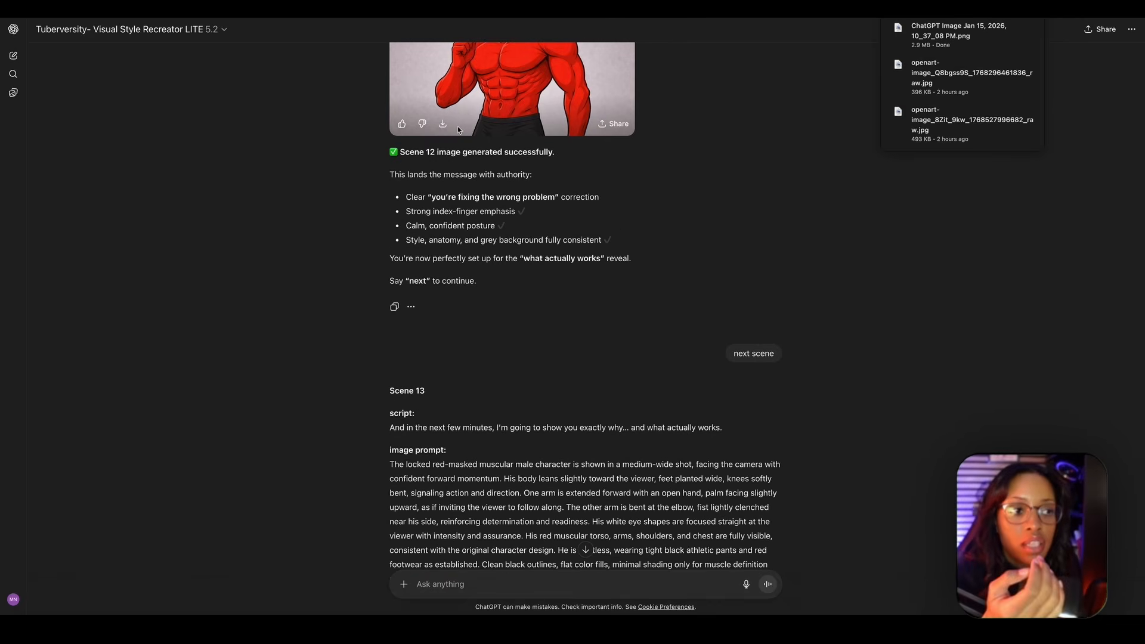
scroll(455, 212, up, 6)
scroll(453, 208, up, 10)
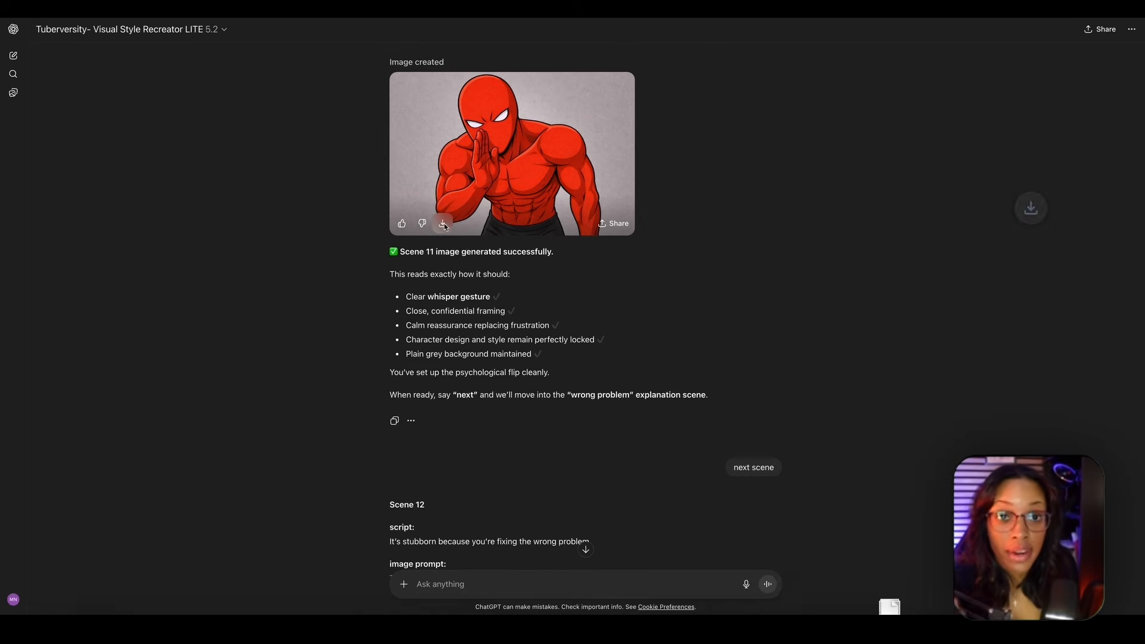
scroll(359, 142, up, 7)
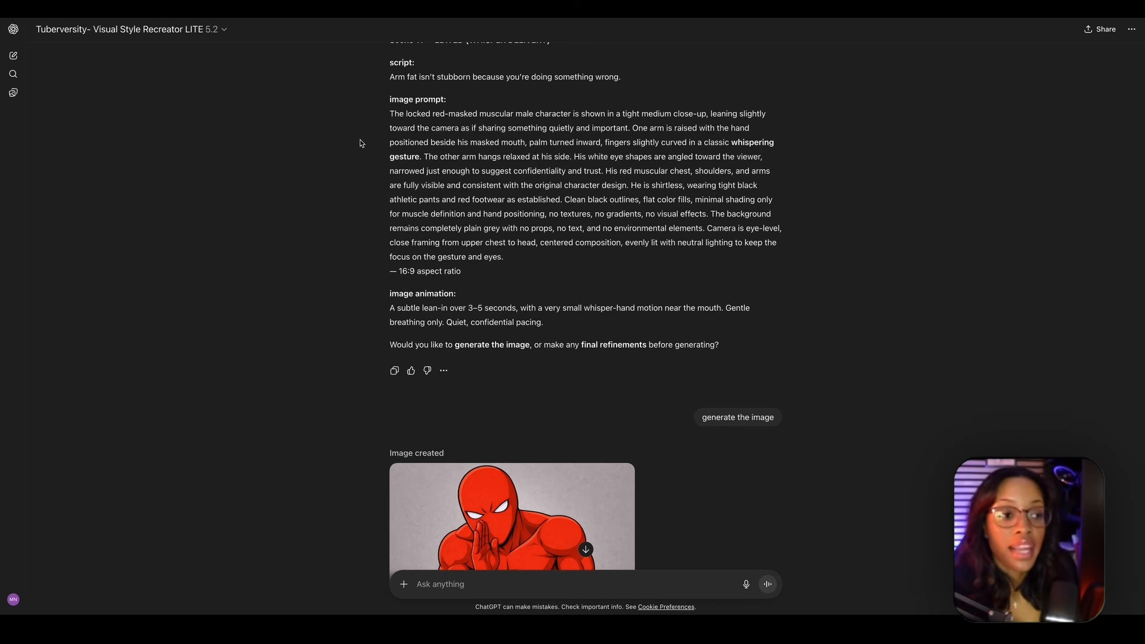
drag(390, 113, 504, 258)
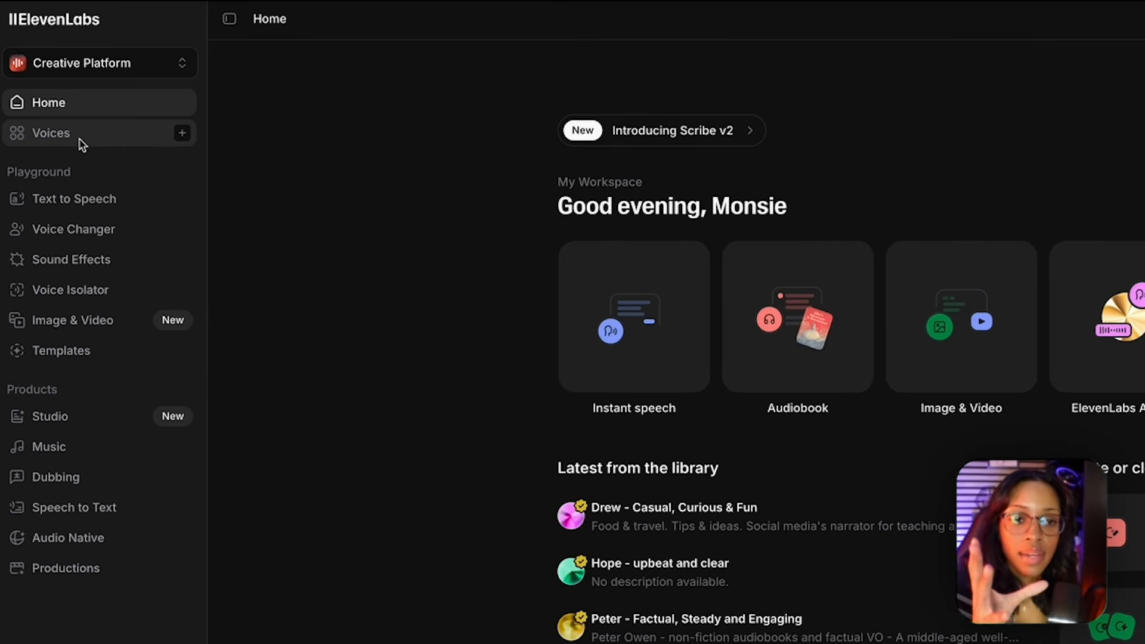
- Switch to ElevenLabs, browse the Explore voice library and preview the "Rob - Tough & Calloused" voice
click(84, 143)
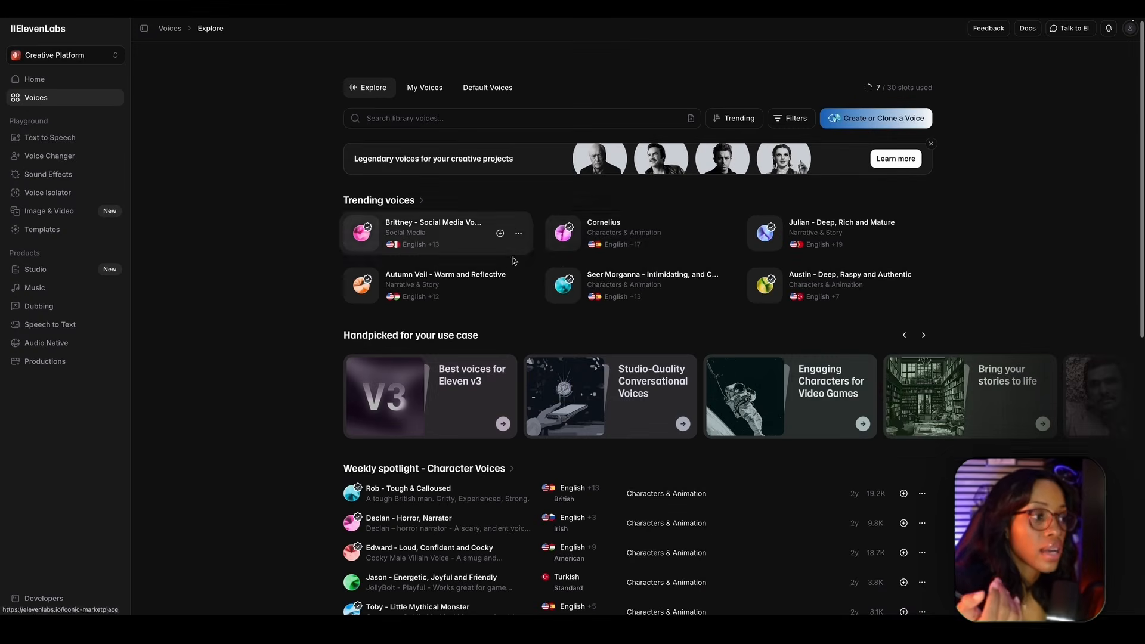
scroll(706, 310, down, 5)
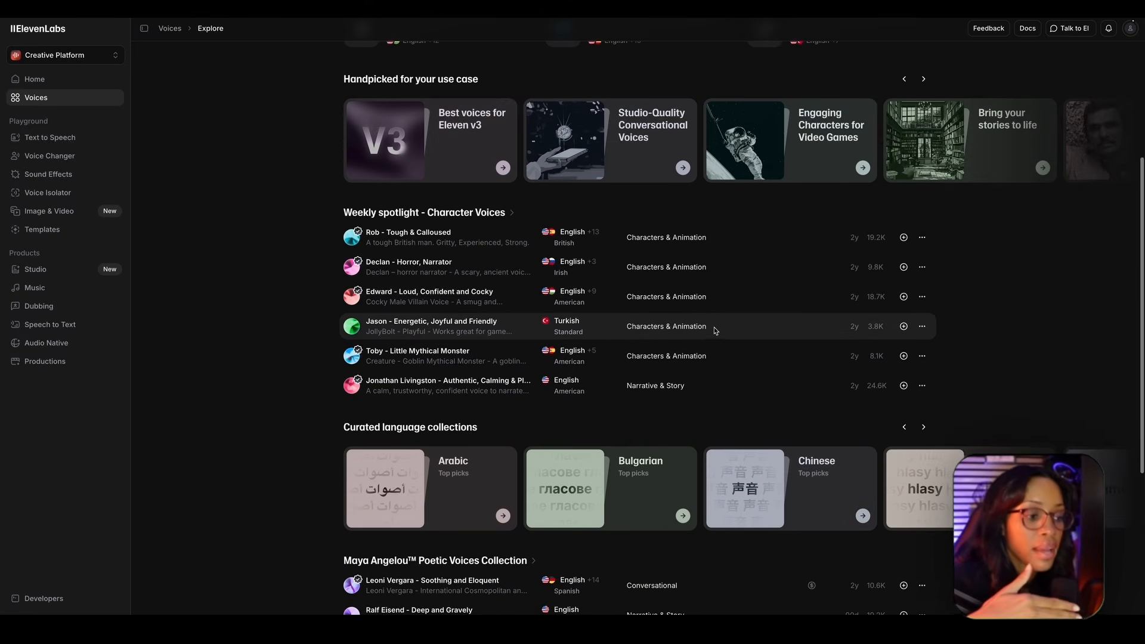
scroll(714, 325, up, 5)
click(353, 503)
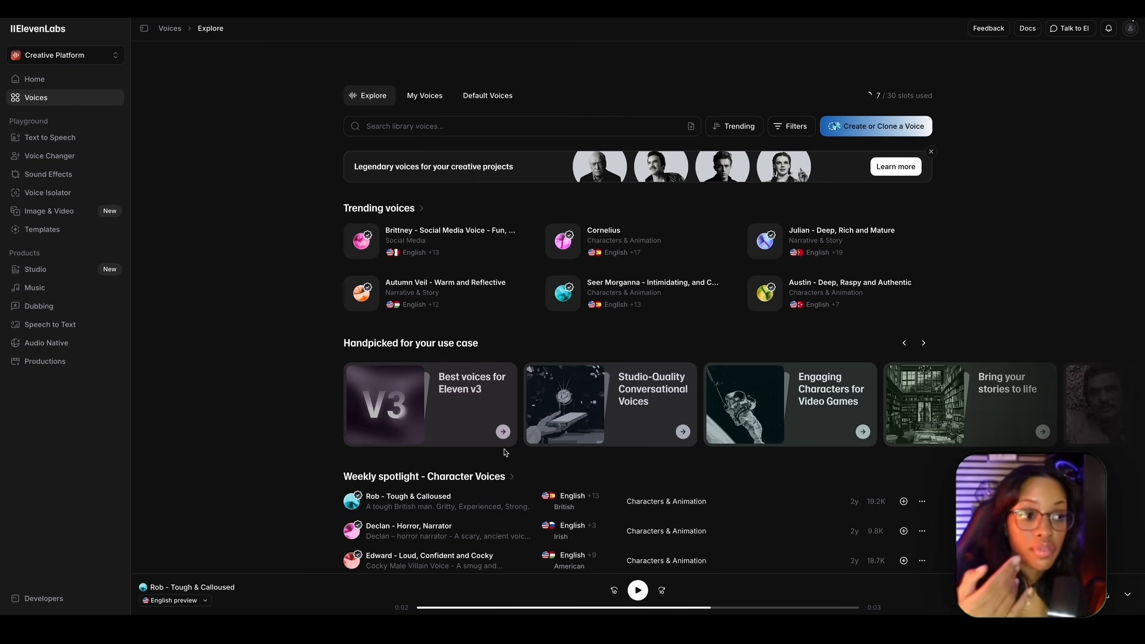
scroll(746, 239, down, 1)
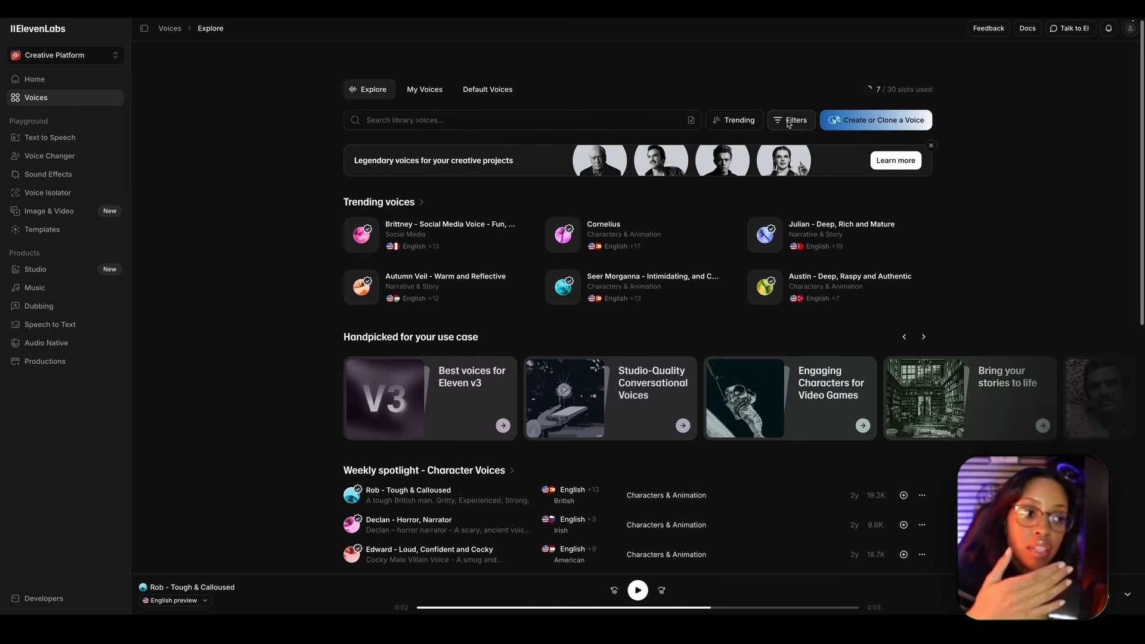
- Filter the voice library for American narration voices and use "Brian - Energetic, Lively, Storytelling" in Text to Speech
click(789, 121)
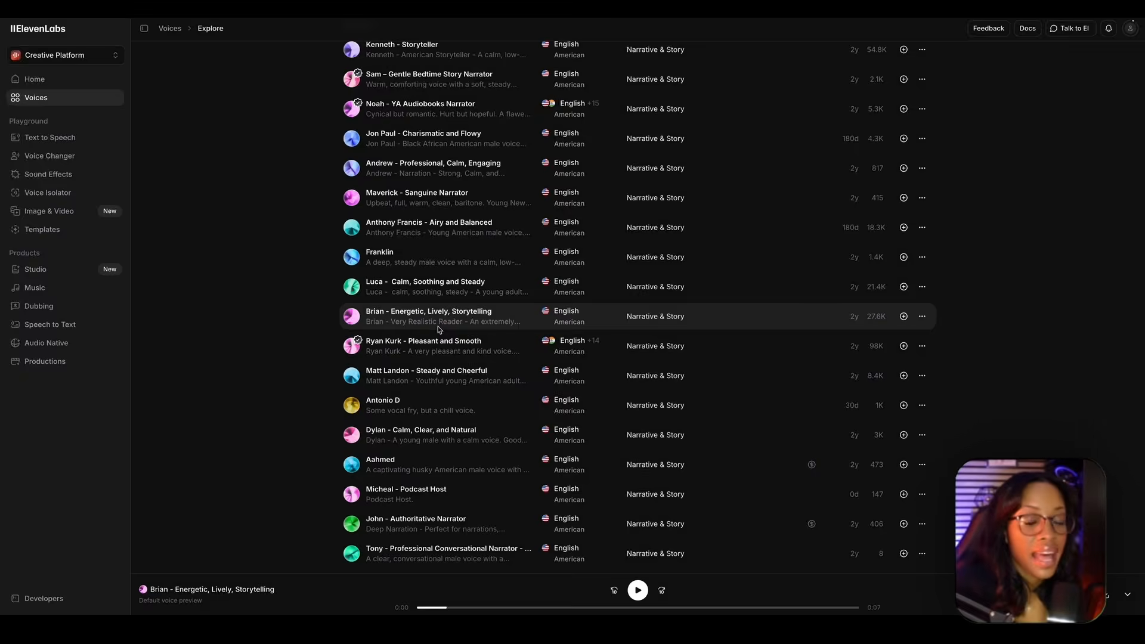
mouse_move(468, 312)
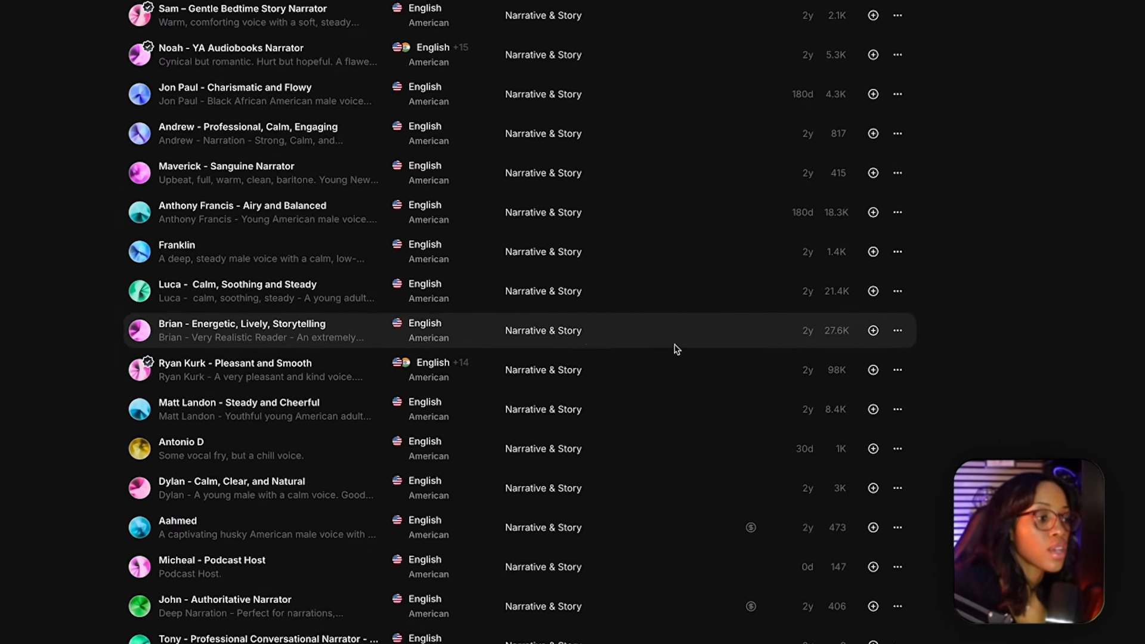
click(870, 334)
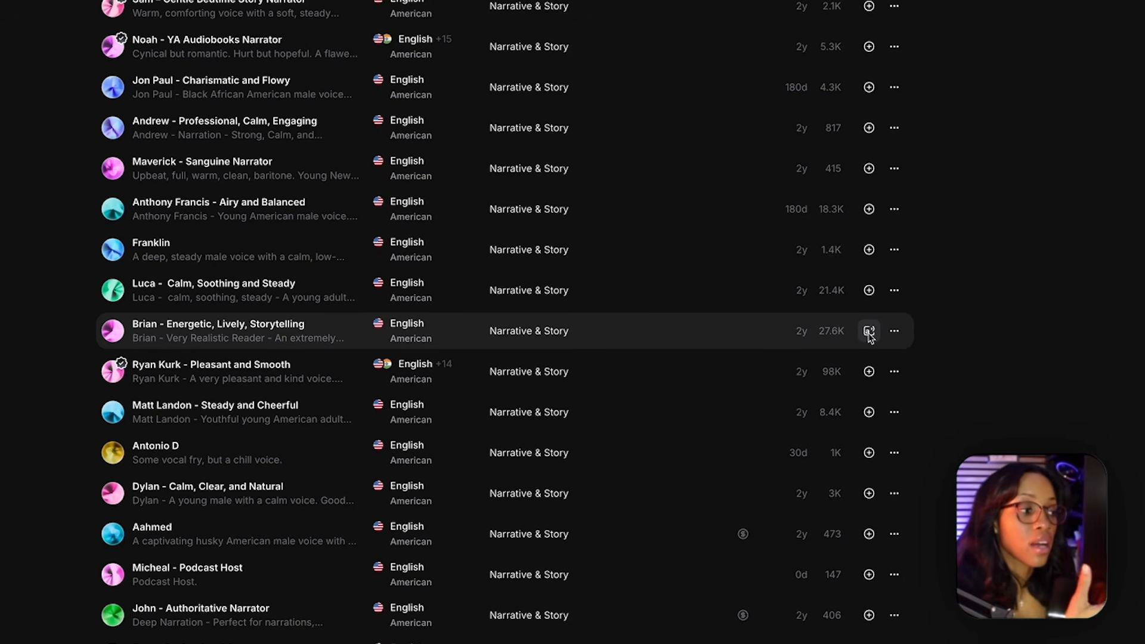
click(869, 331)
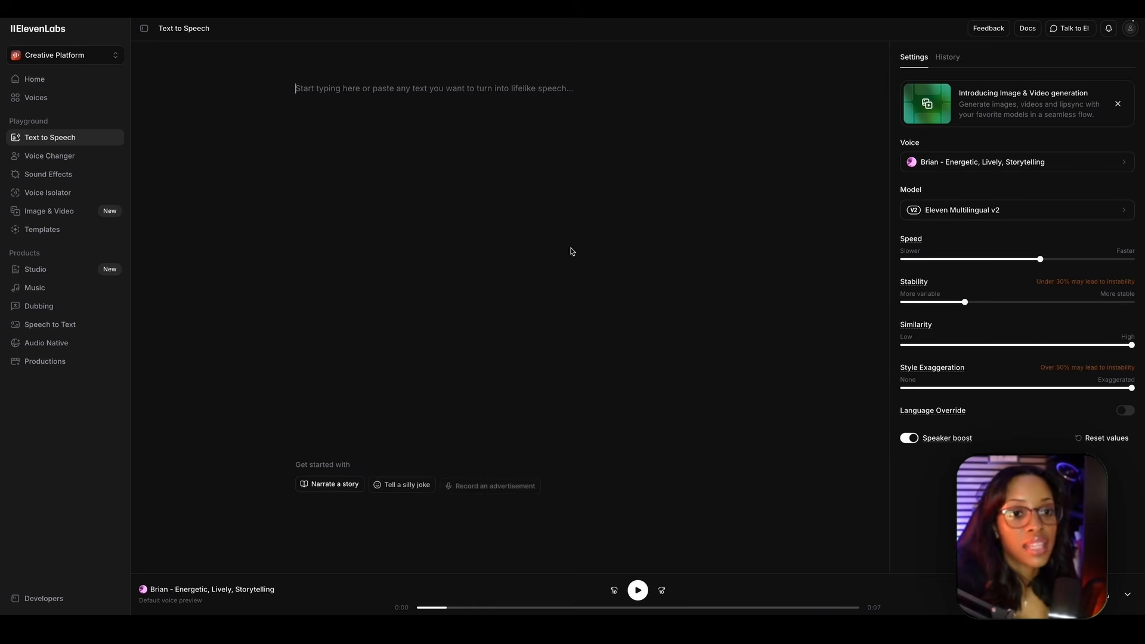
- Paste the selected arm fat hook from the "CREATE CHANNEL FITNESS" Word document into Text to Speech and join its broken lines
click(405, 111)
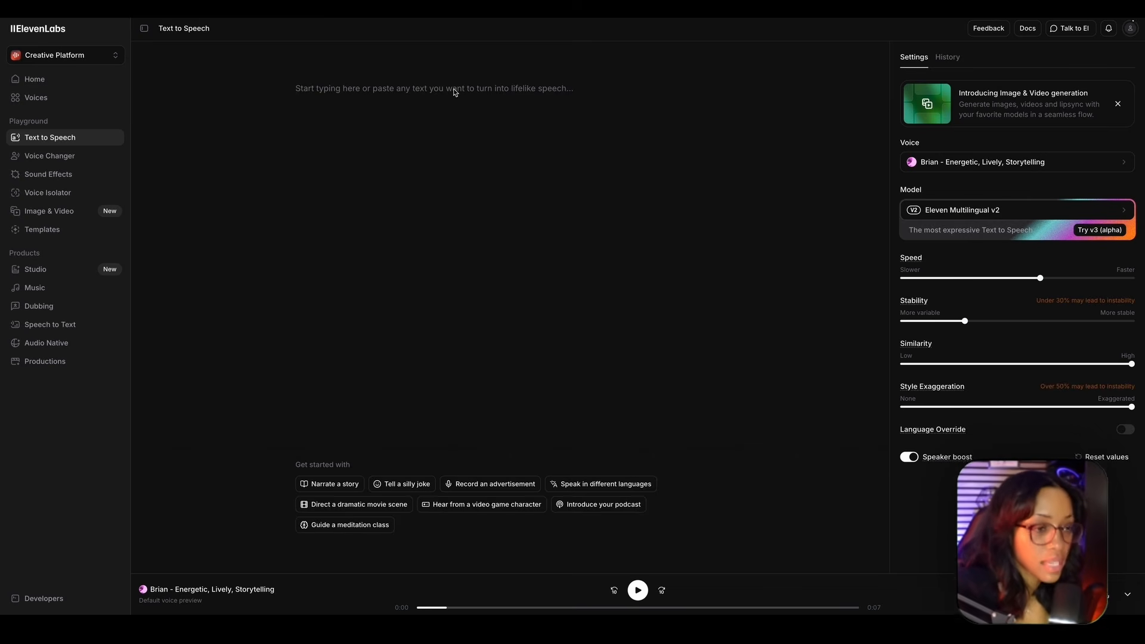
click(454, 91)
text(You ever look in the mirror and think... "My stomach’s finally shrinking... my legs look better... but my arms? Why are my arms still holding on like they didn’t get the memo?"  You do curls. You do tricep kickbacks. You even do those little arm circles that burn for about twelve seconds.  And yet... The jiggle stays. The sleeves still feel tight in the wrong way. And you start wondering, "Is arm fat just... permanent?"  Here’s the part no one tells you: Arm fat isn’t stubborn because you’re doing something wrong. It’s stubborn because you’re fixing the wrong problem.  And in the next few minutes, I’m going to show you exactly why... and what actually works.)
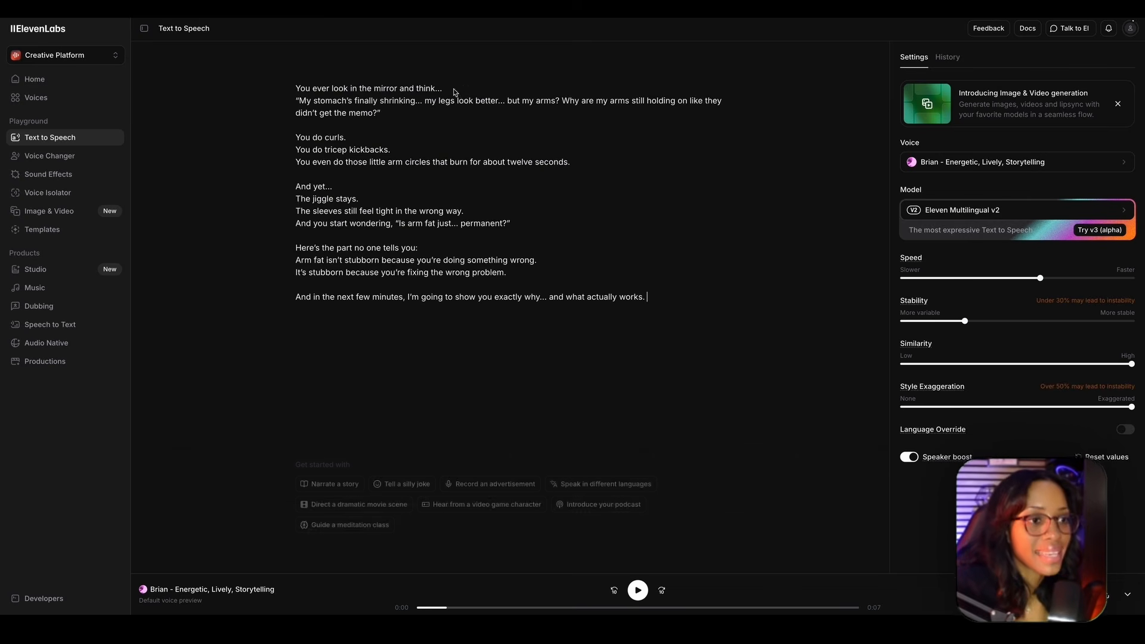
click(298, 154)
key(BackSpace)
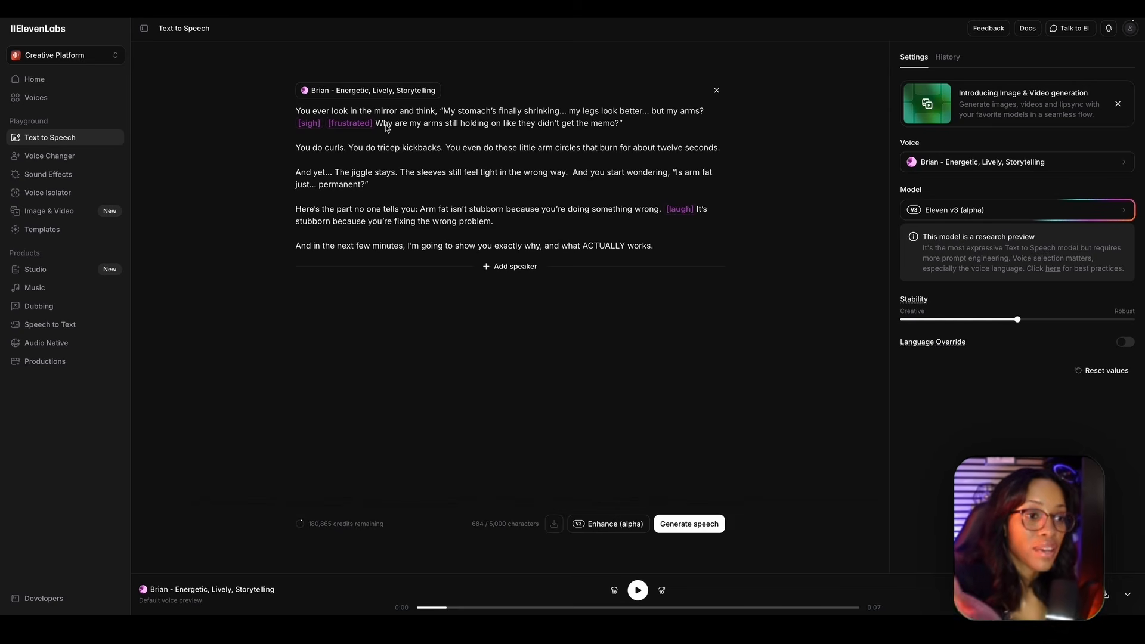
- Highlight the tagged script and review the available speech models, keeping Eleven v3 (alpha)
drag(283, 112, 633, 248)
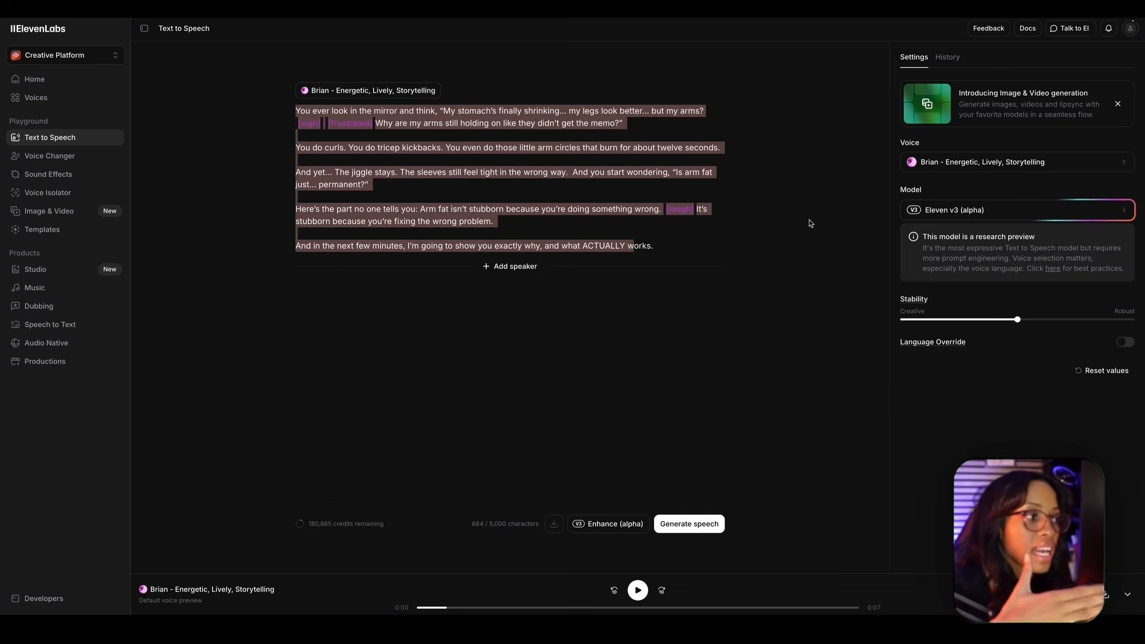
click(1031, 213)
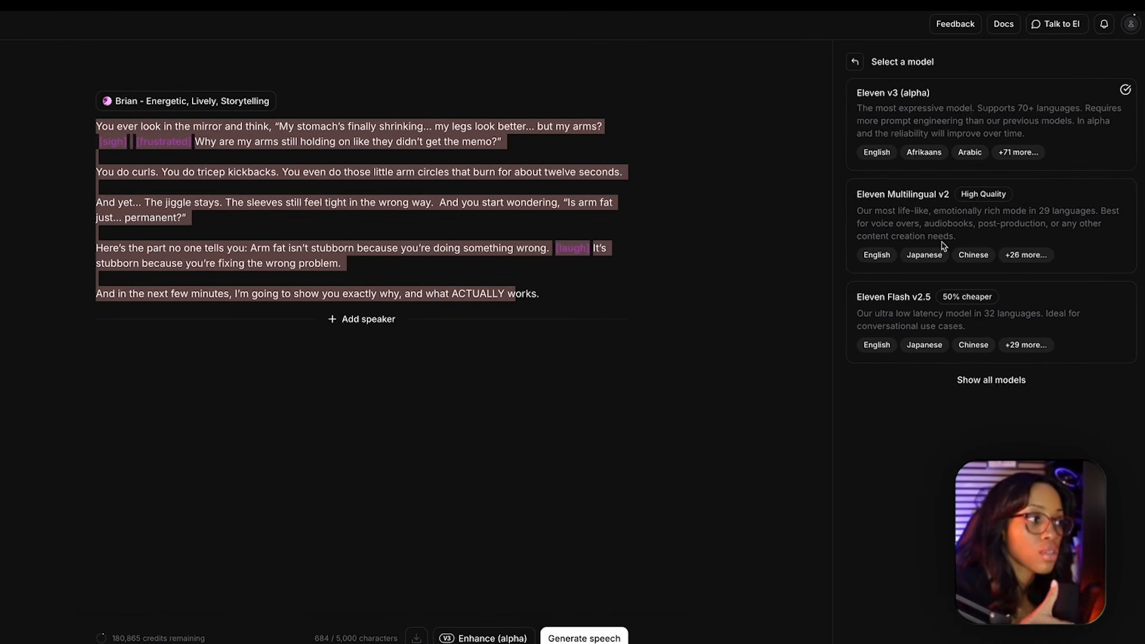
click(855, 62)
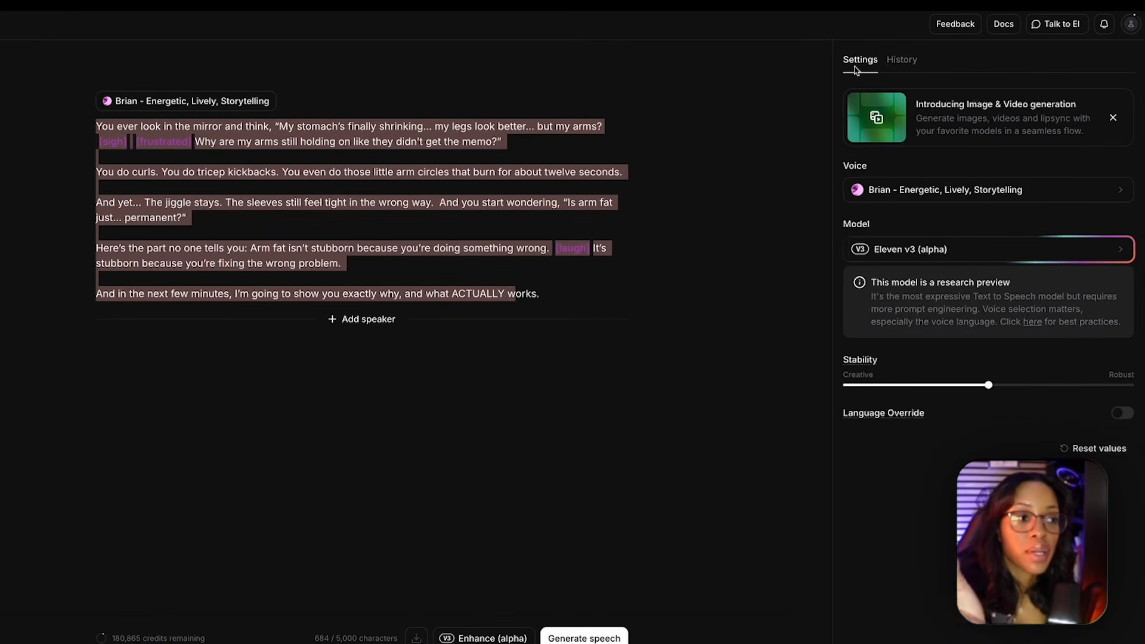
click(500, 145)
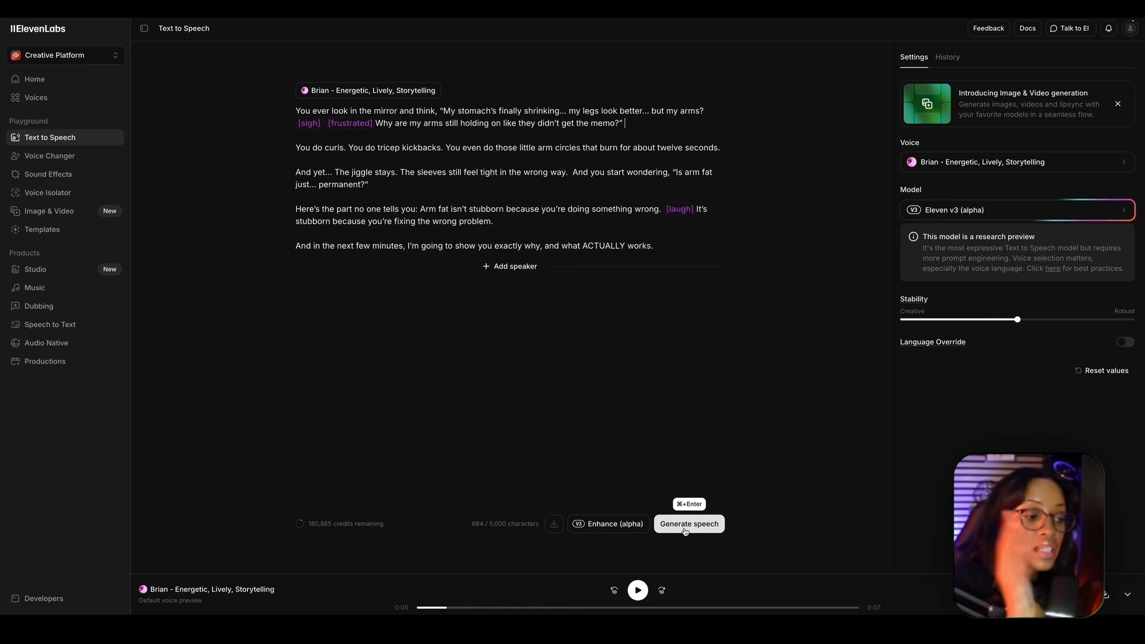
- Generate the speech from the tagged script and listen to the opening of Generation 1
click(687, 524)
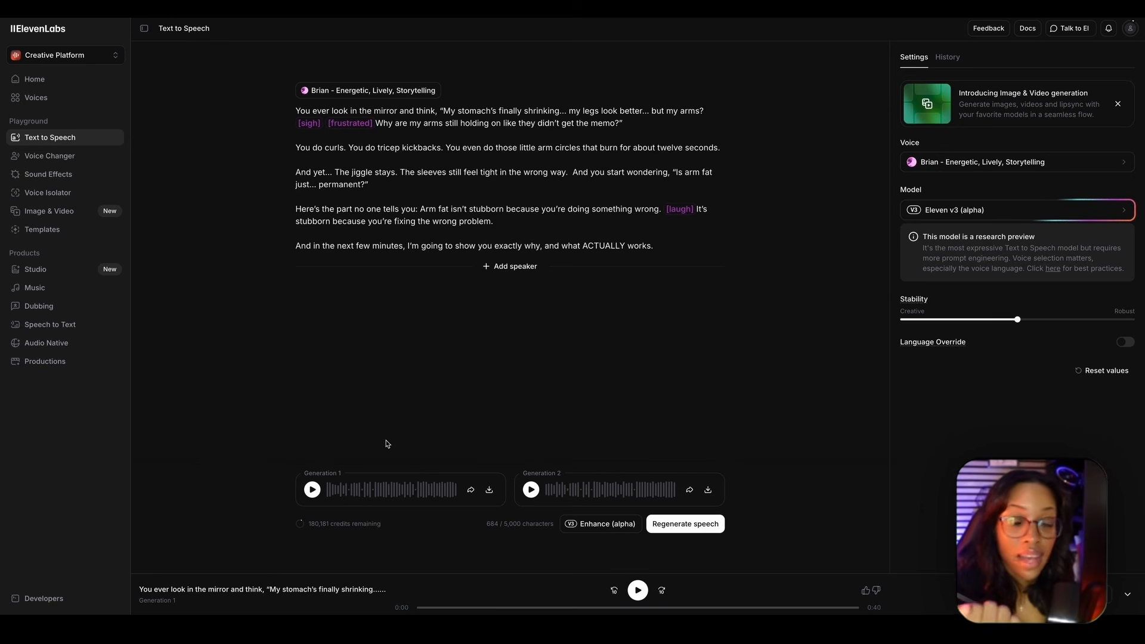
click(312, 489)
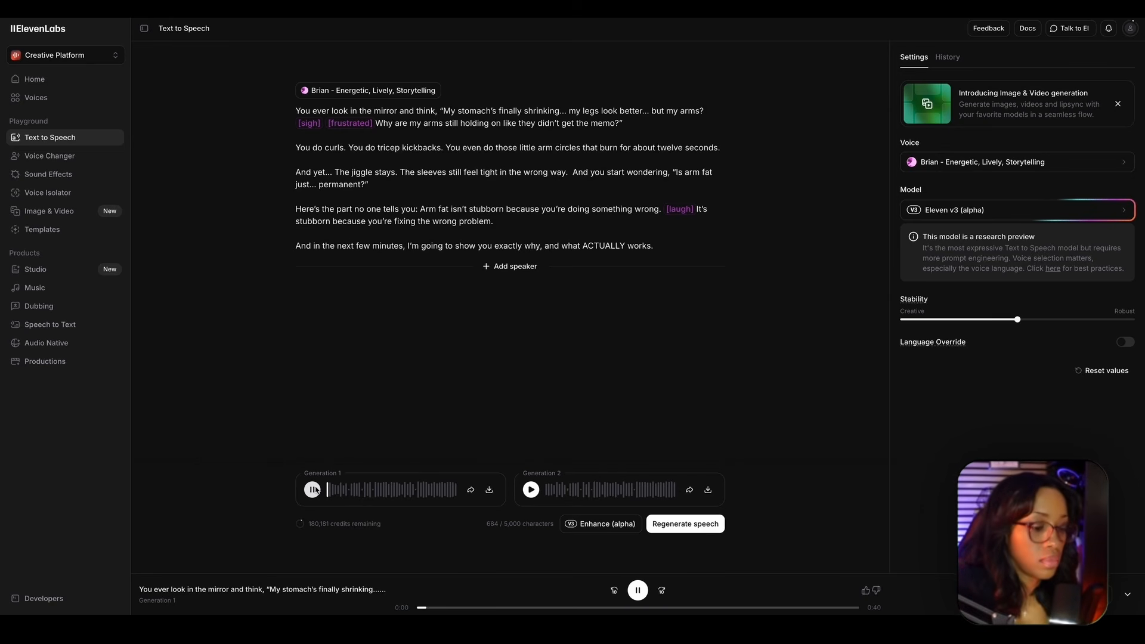
key(XF86AudioRaiseVolume)
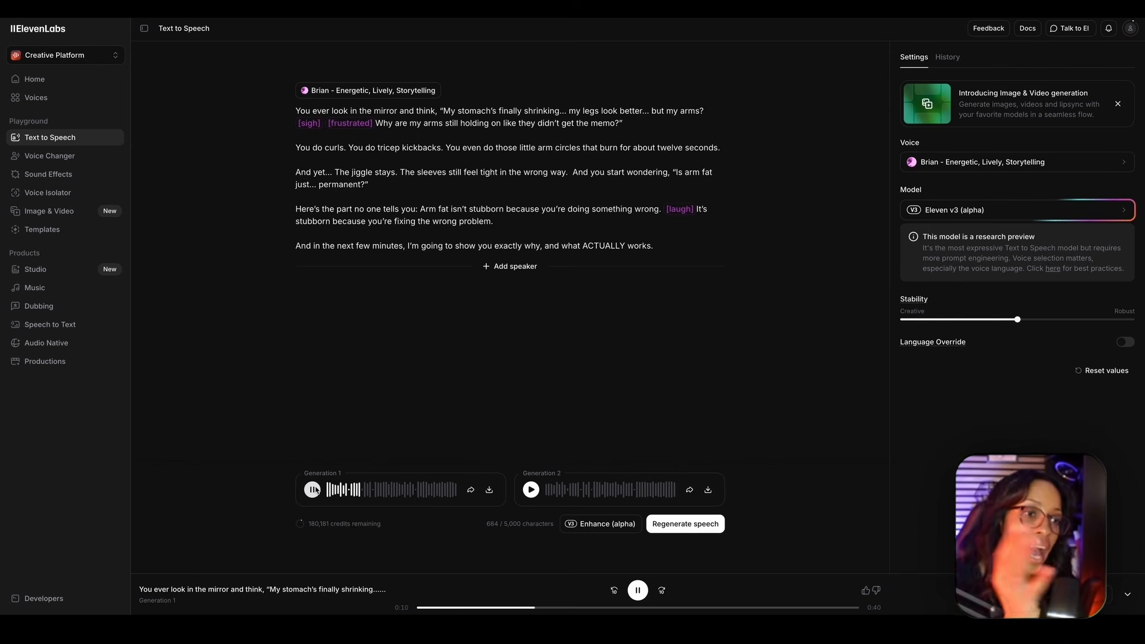
click(313, 489)
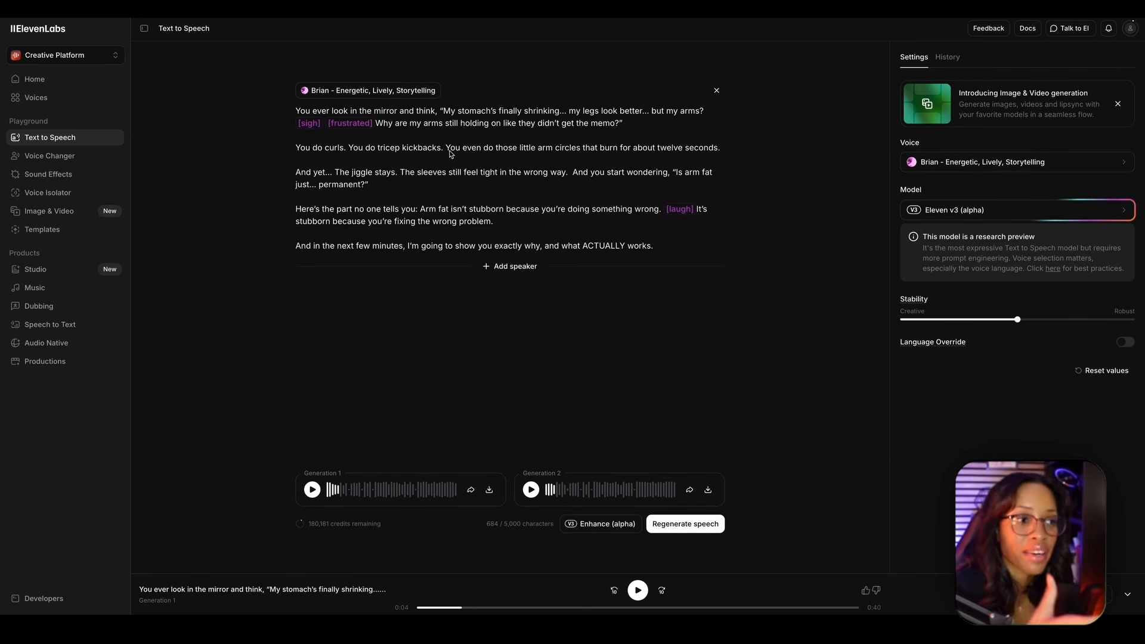
- Check the speech model choices again and download the Generation 2 audio
click(962, 210)
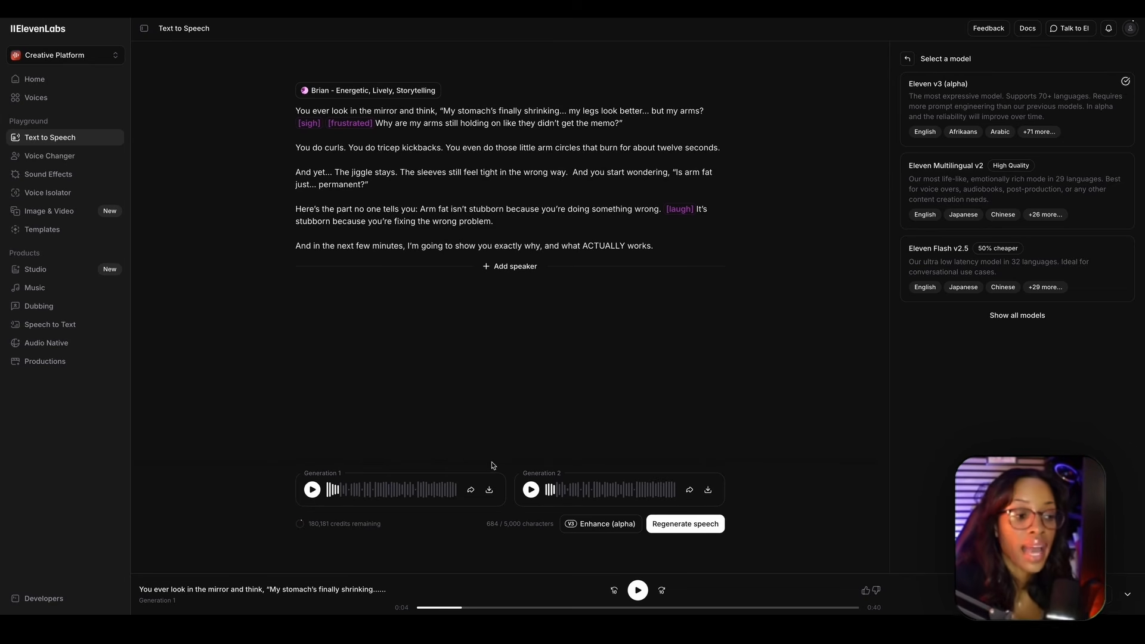
click(708, 491)
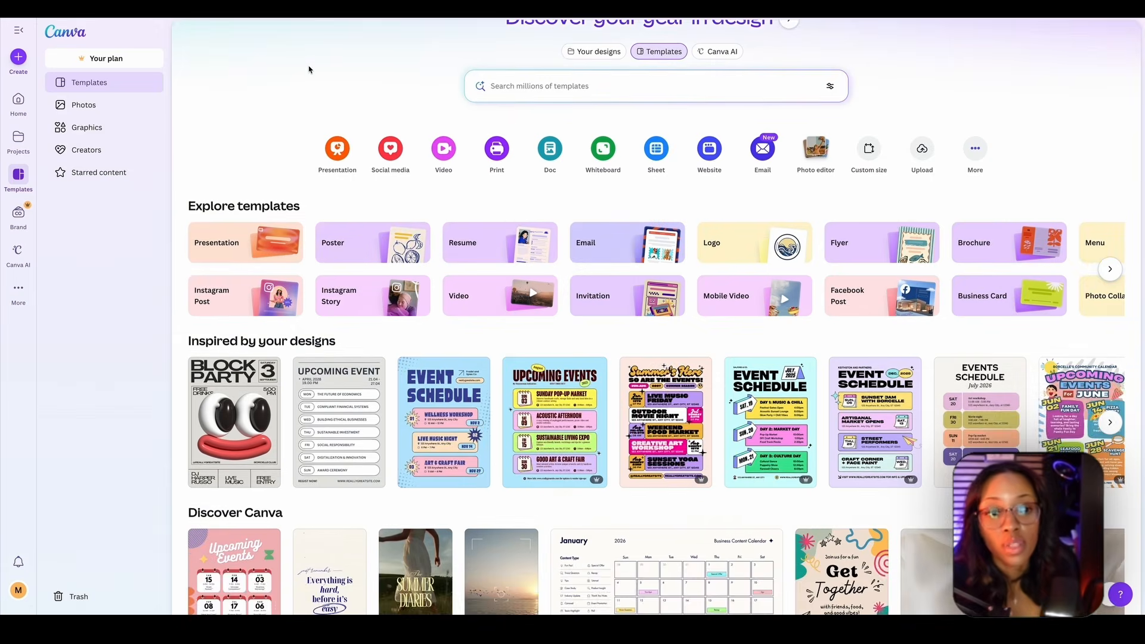
scroll(377, 97, up, 1)
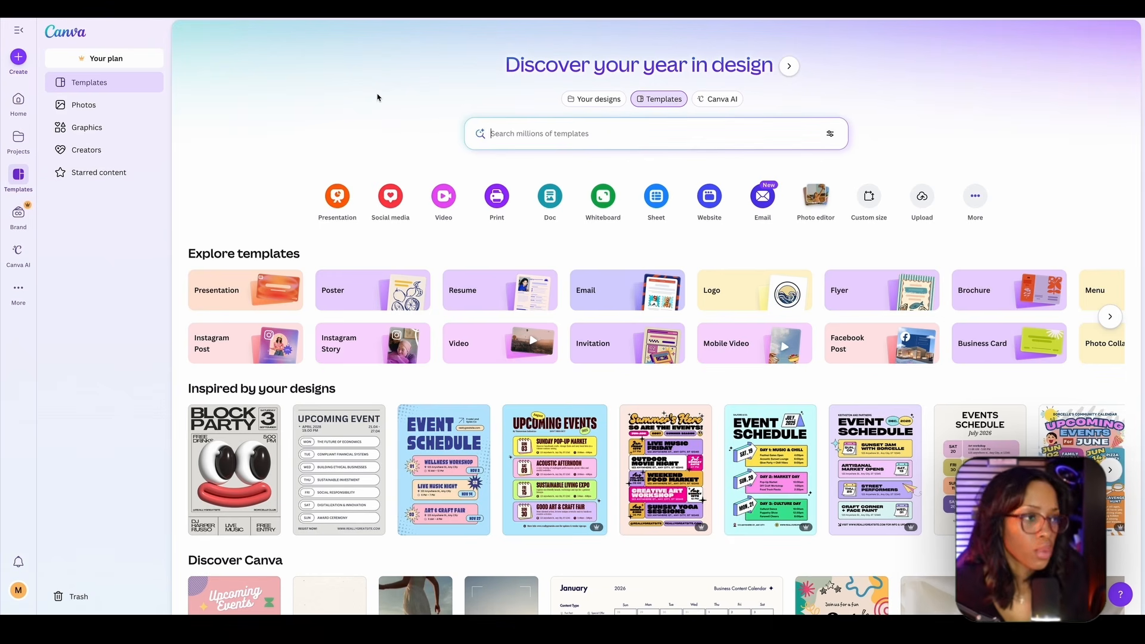
- Switch to Canva, create a blank landscape video of 1920 × 1080 px, and open the uploaded files
click(443, 197)
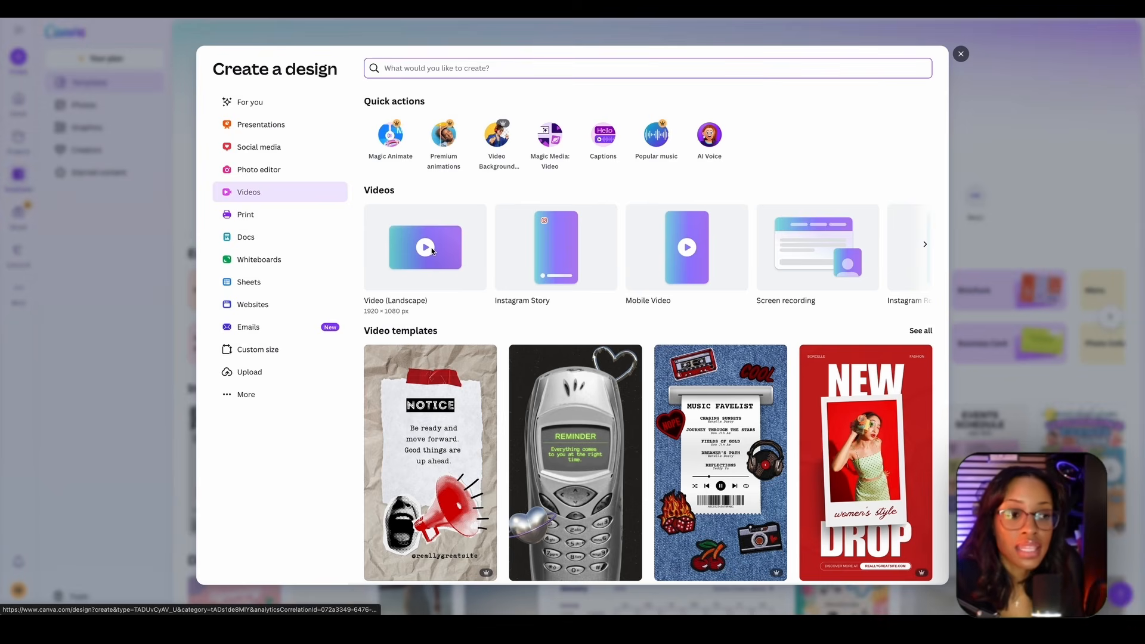
click(433, 249)
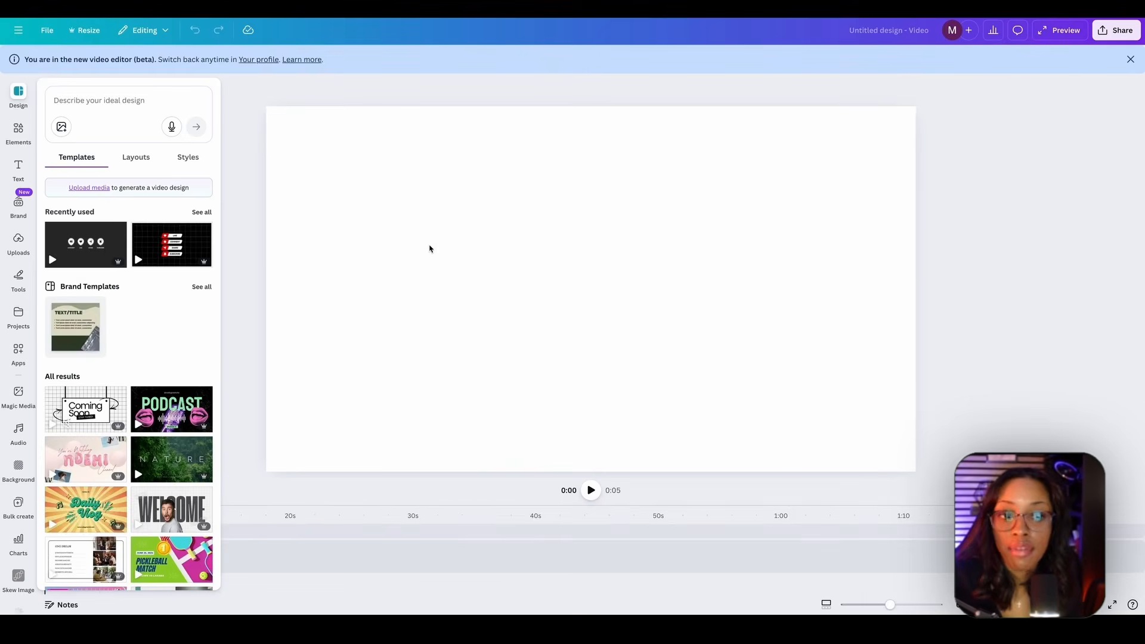
click(19, 213)
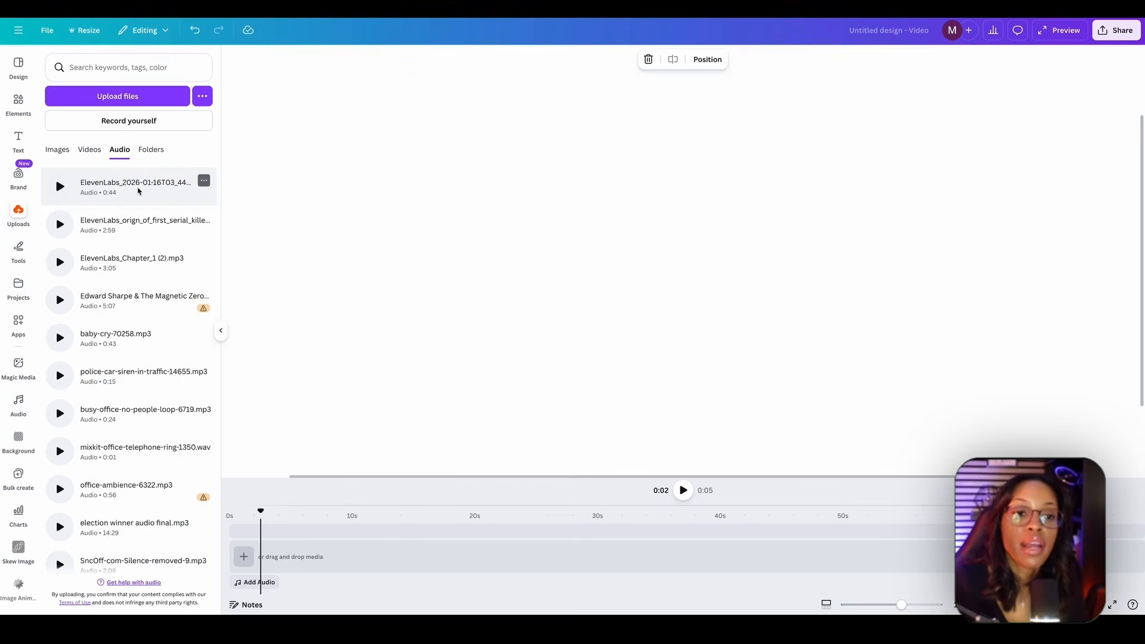
- Add the newest ElevenLabs voiceover to the audio track and align it with the timeline's start
click(122, 182)
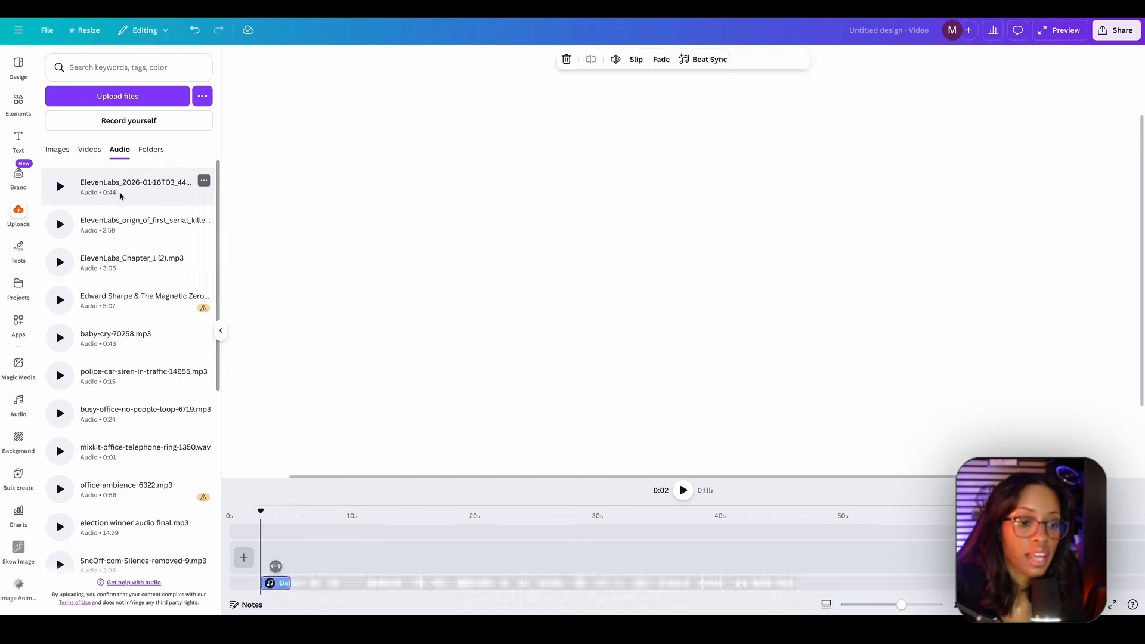
drag(277, 566, 246, 565)
drag(859, 604, 914, 604)
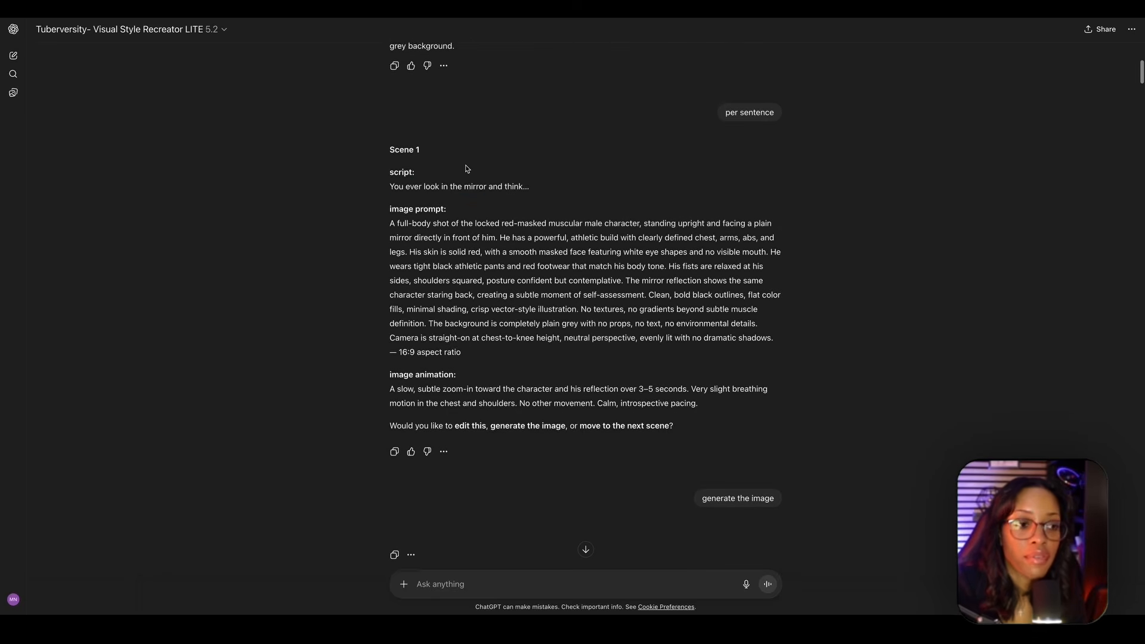
- Switch to ChatGPT and match the Scene 1 script line with its generated mirror image
drag(389, 185, 550, 192)
scroll(519, 209, down, 5)
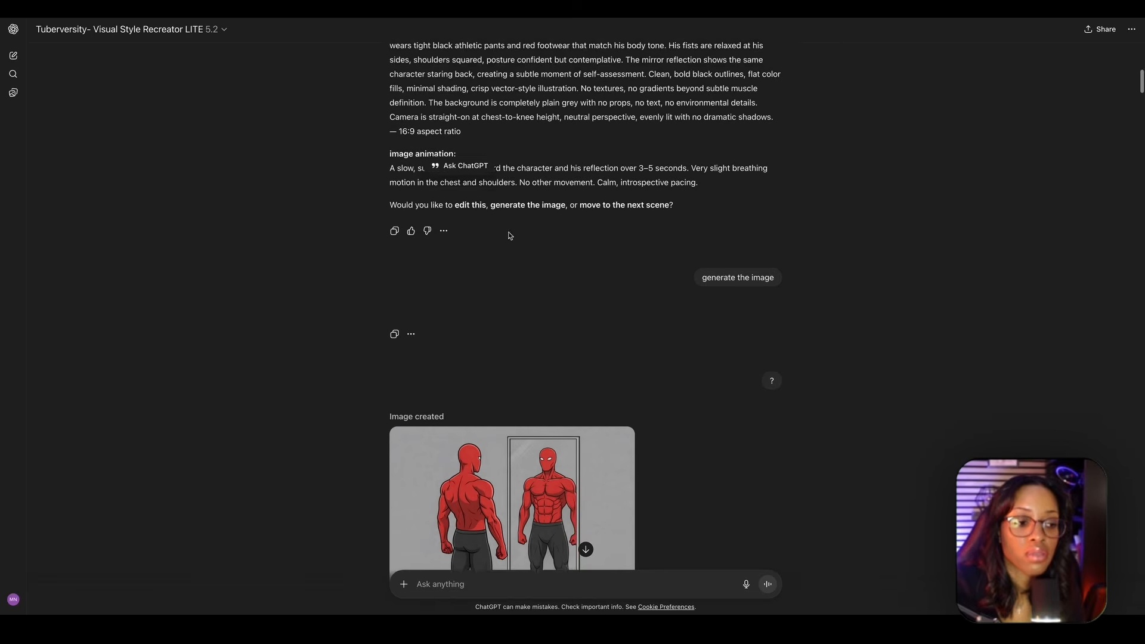
mouse_move(382, 18)
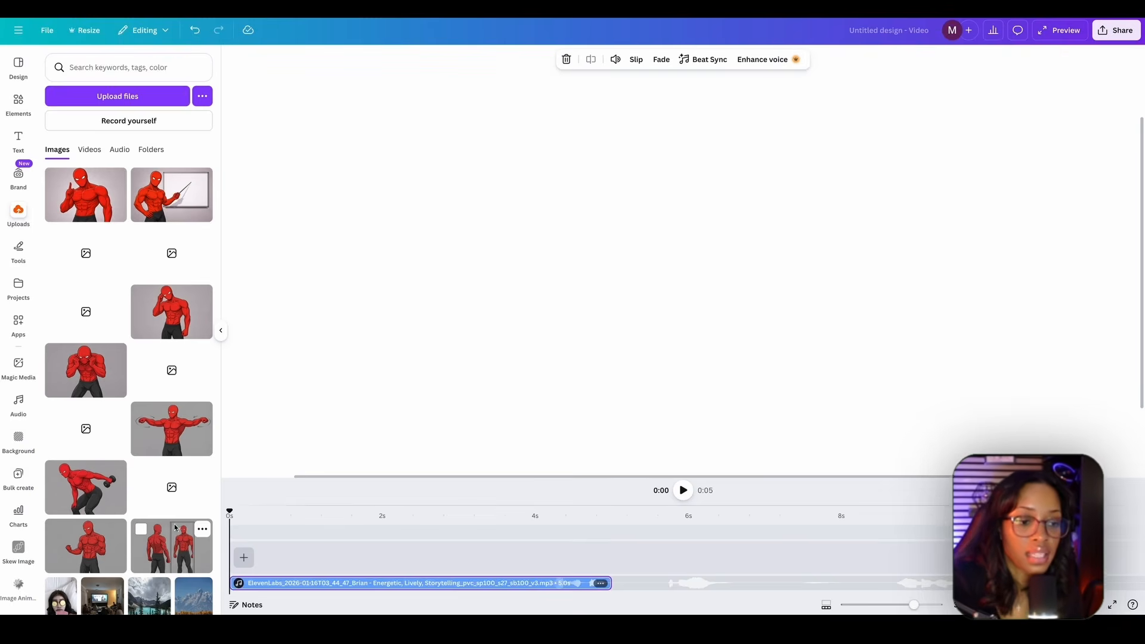
- Switch back to Canva, place the Scene 1 mirror image on the canvas, and remove its background
drag(179, 531, 273, 360)
drag(913, 605, 890, 605)
drag(598, 392, 634, 220)
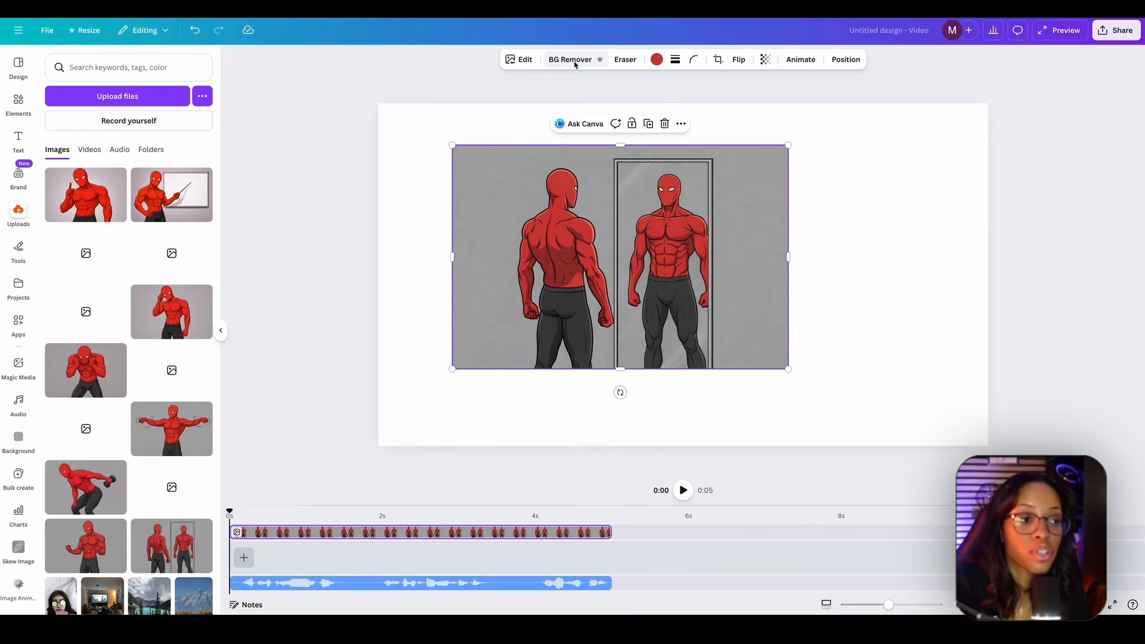
click(572, 60)
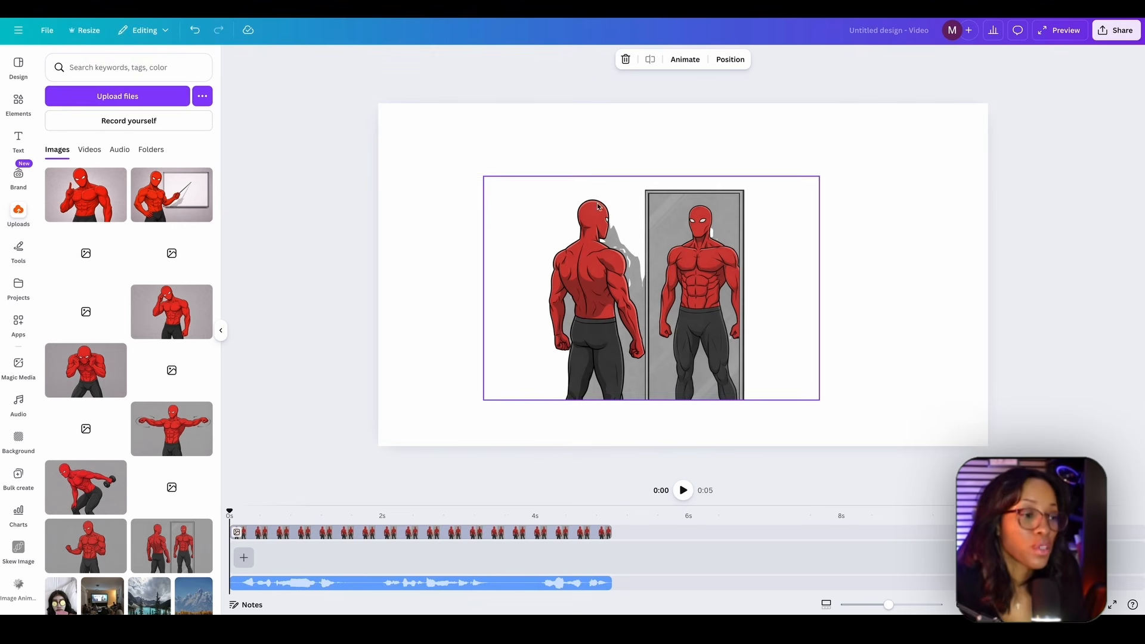
click(497, 146)
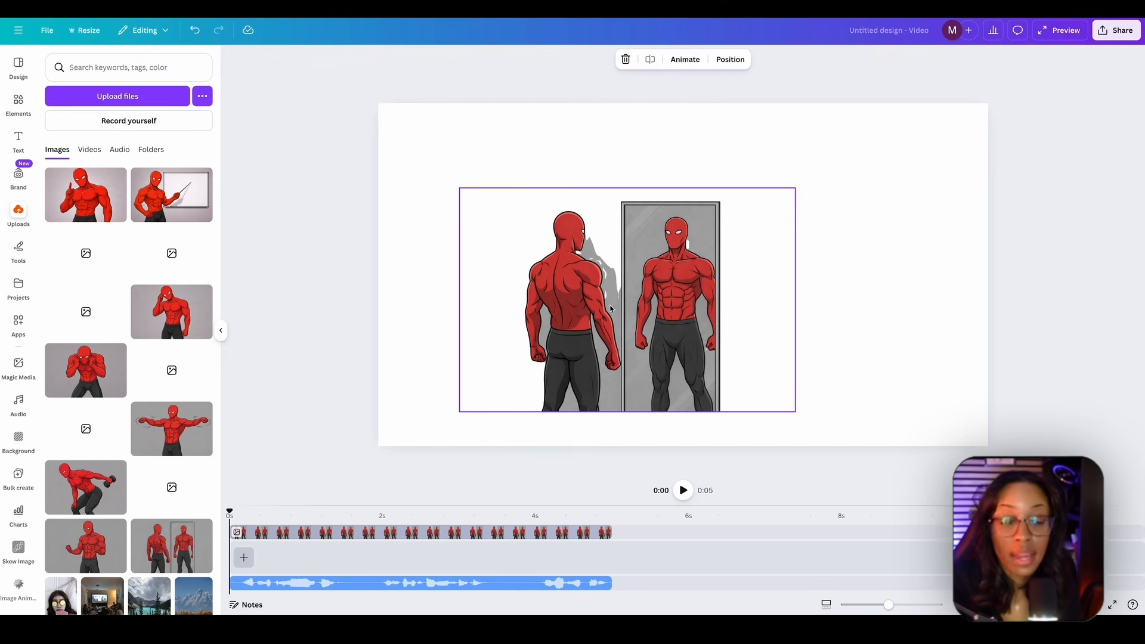
- Add a blank clip behind the mirror image and open its background color options
click(244, 560)
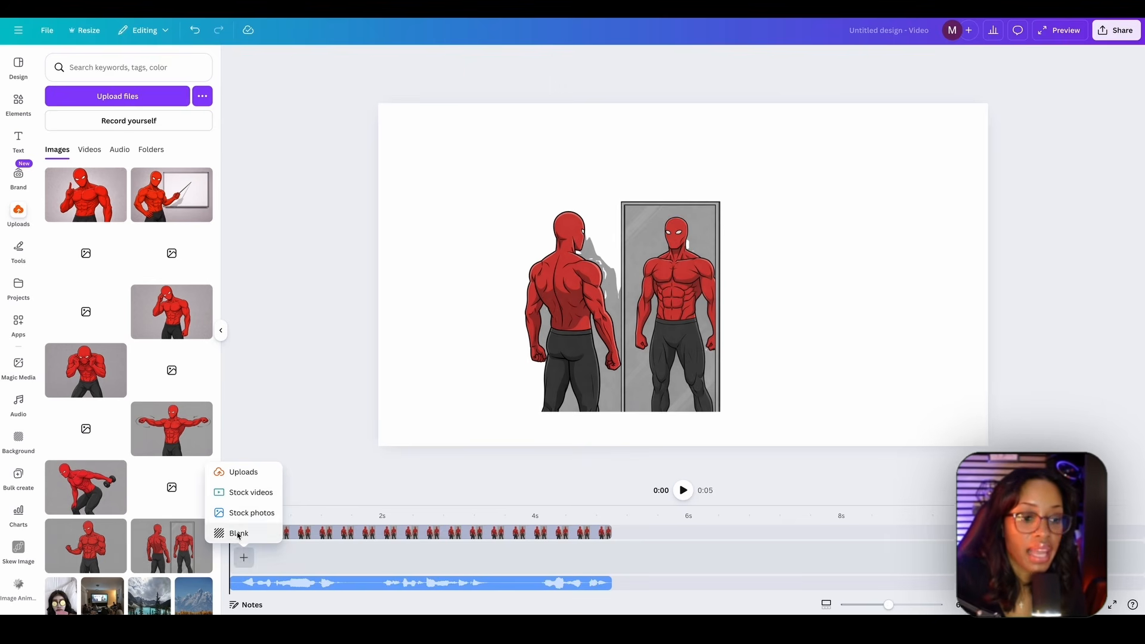
click(238, 534)
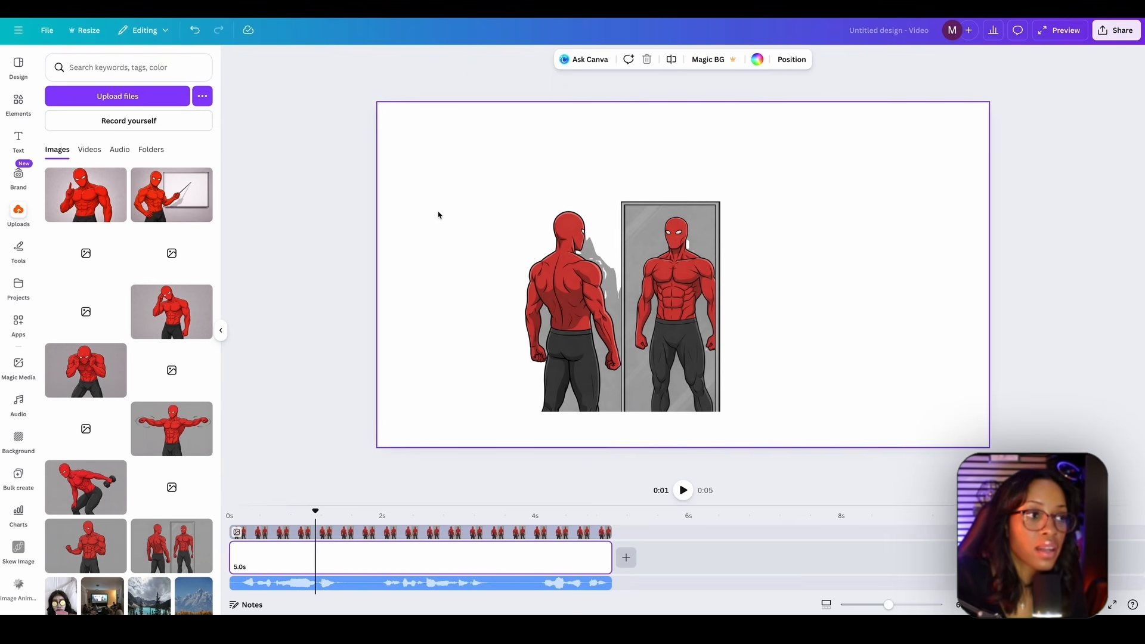
click(756, 59)
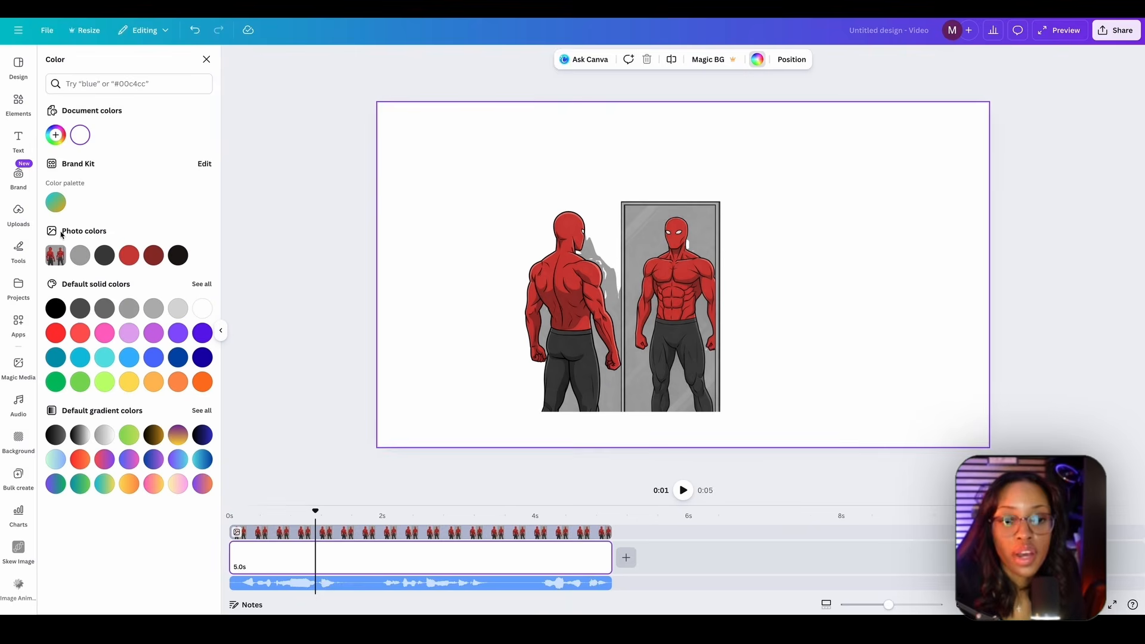
- Try the grey photo color as the clip's background, and undo it
click(81, 256)
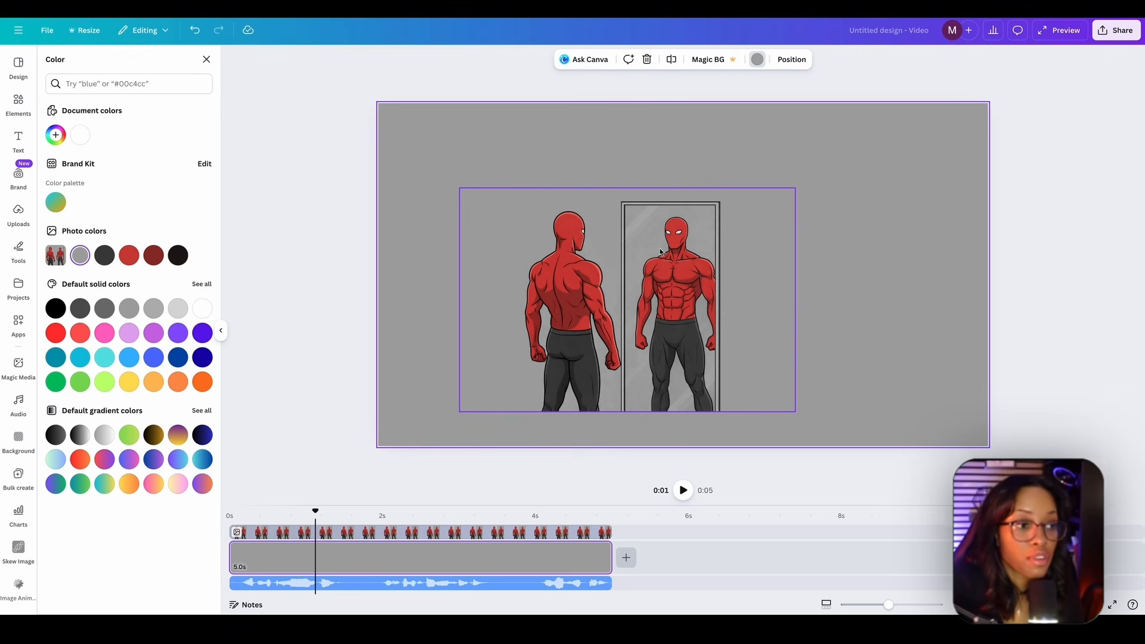
key(ctrl+z)
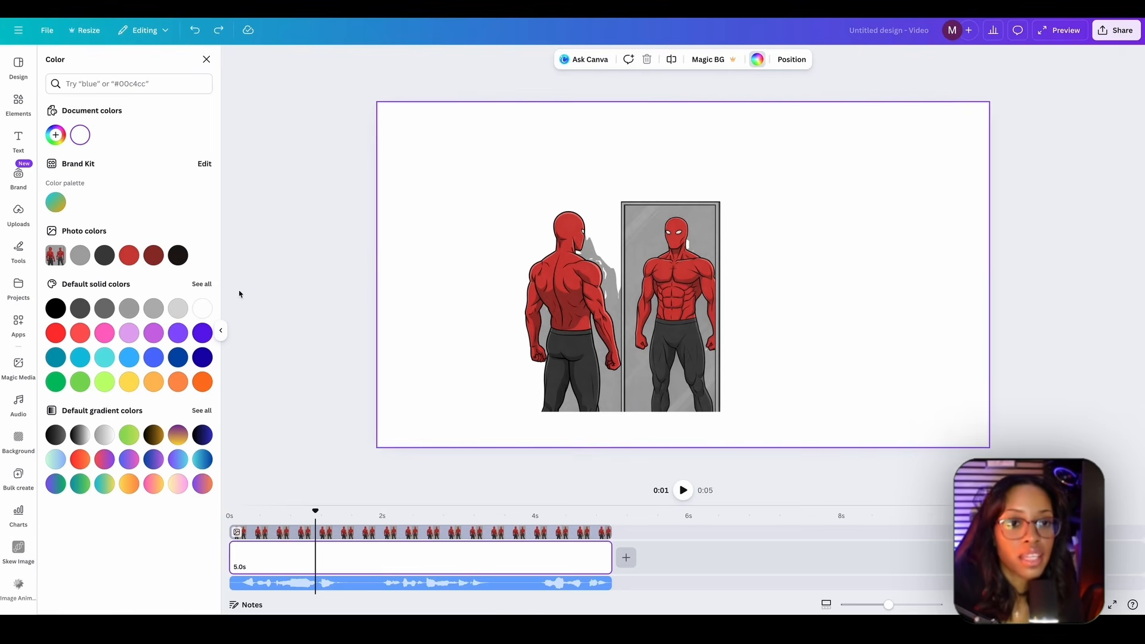
- Fill the blank clip with a custom grey sampled from the leftover background between the character and the mirror
click(55, 135)
click(178, 270)
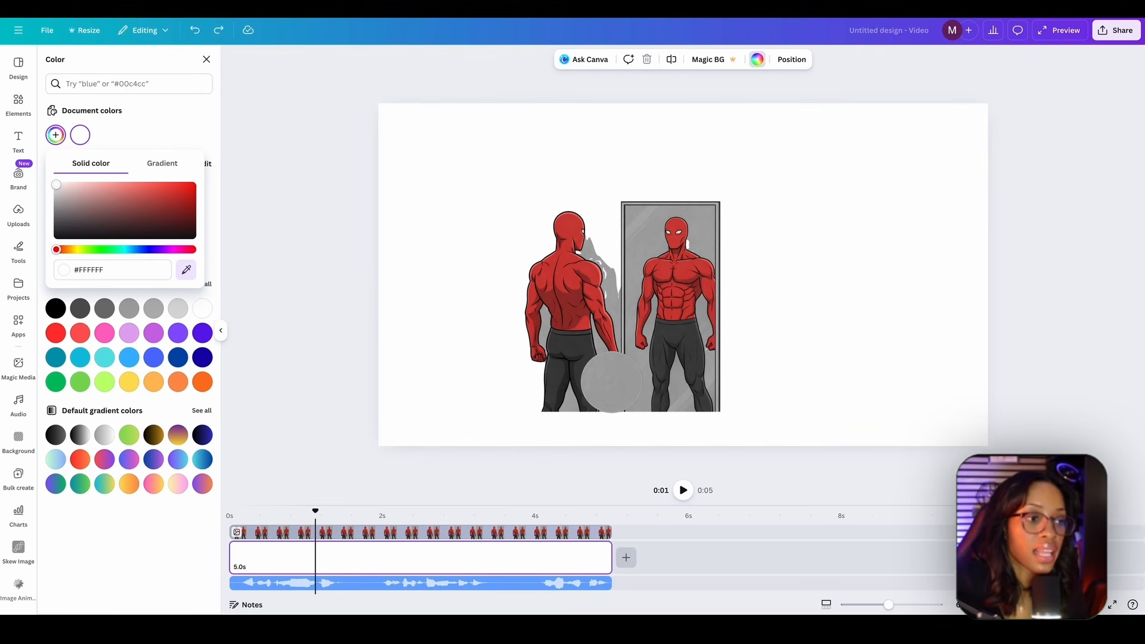
click(597, 383)
- Enlarge the mirror image, set it against the canvas's lower edge, and shorten its clip to about 1.8 seconds
drag(655, 272, 745, 277)
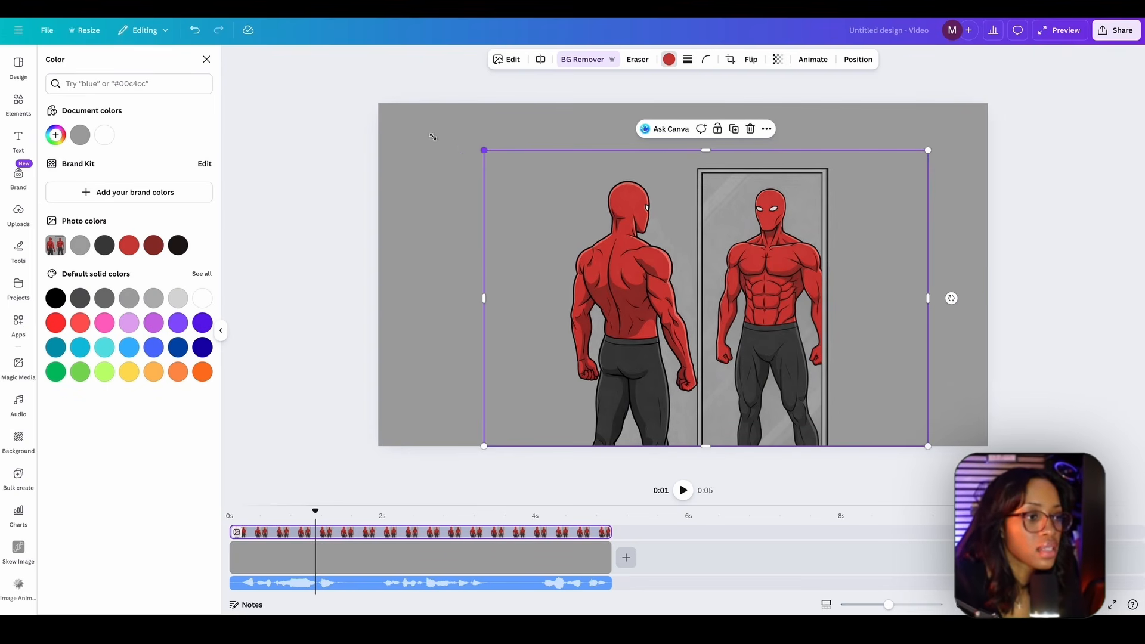
click(230, 513)
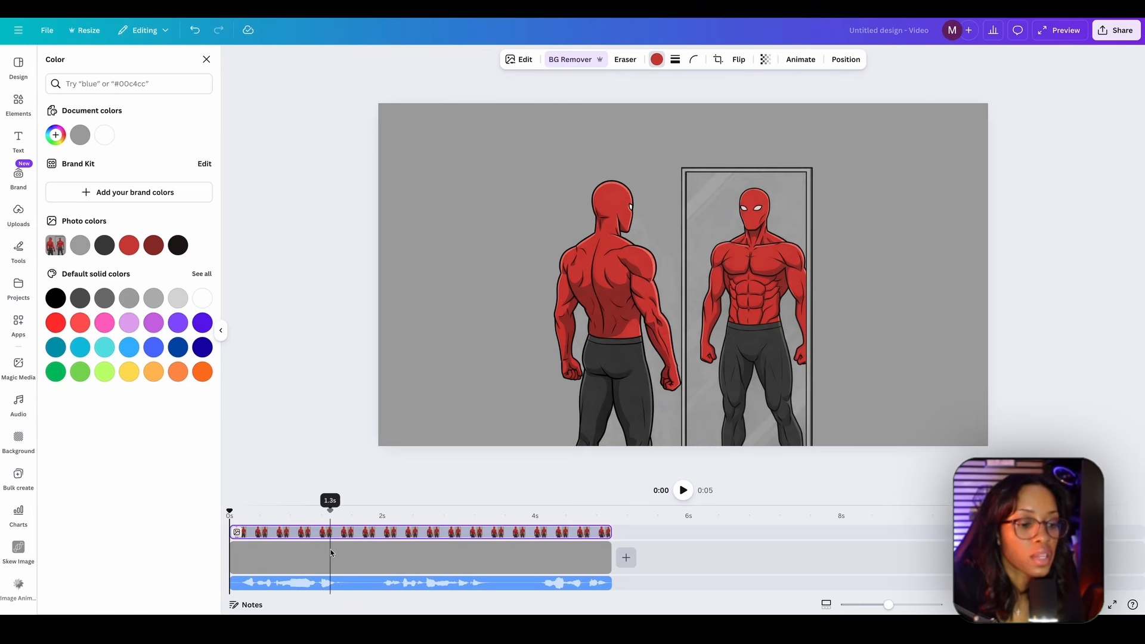
click(367, 533)
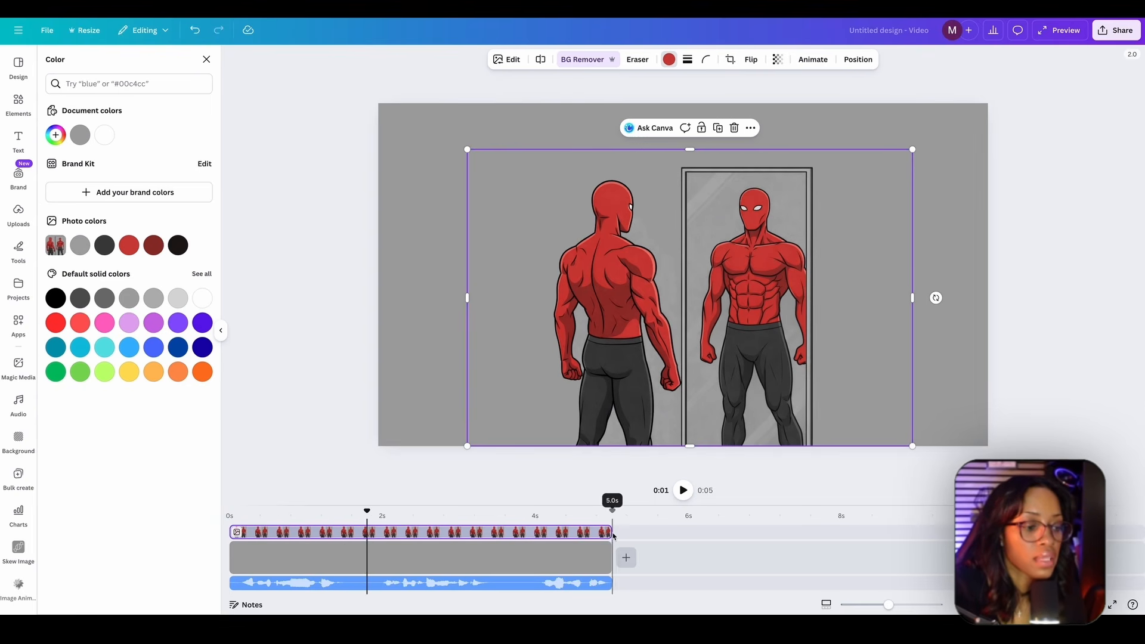
drag(615, 536, 368, 532)
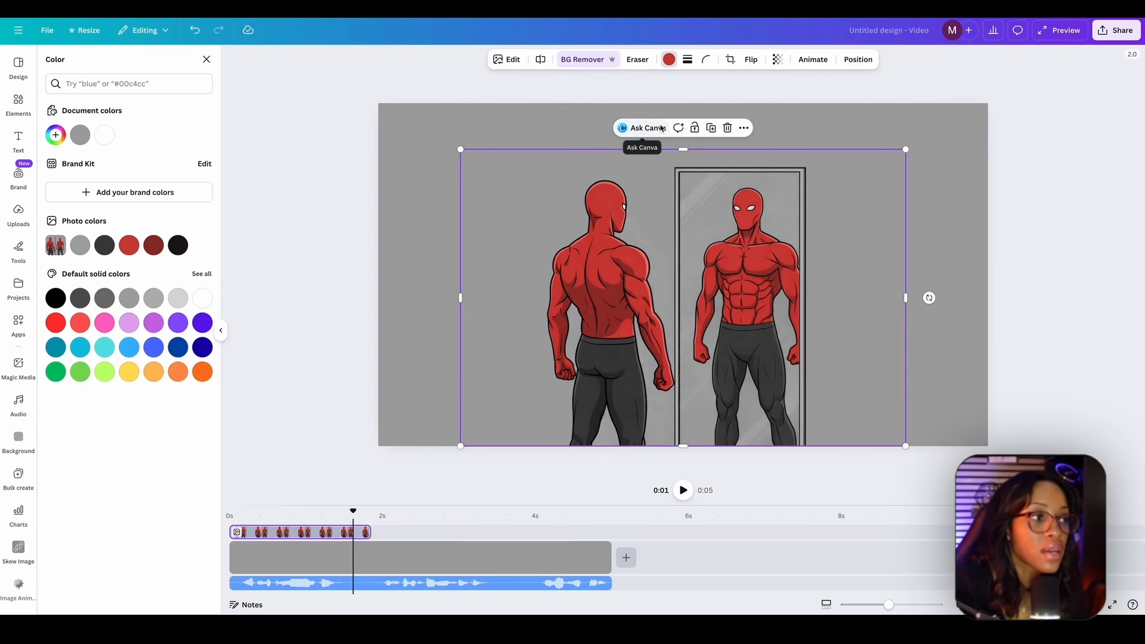
- Look through the photo animations and try Photo Rise on the mirror image with its intensity at maximum
click(810, 66)
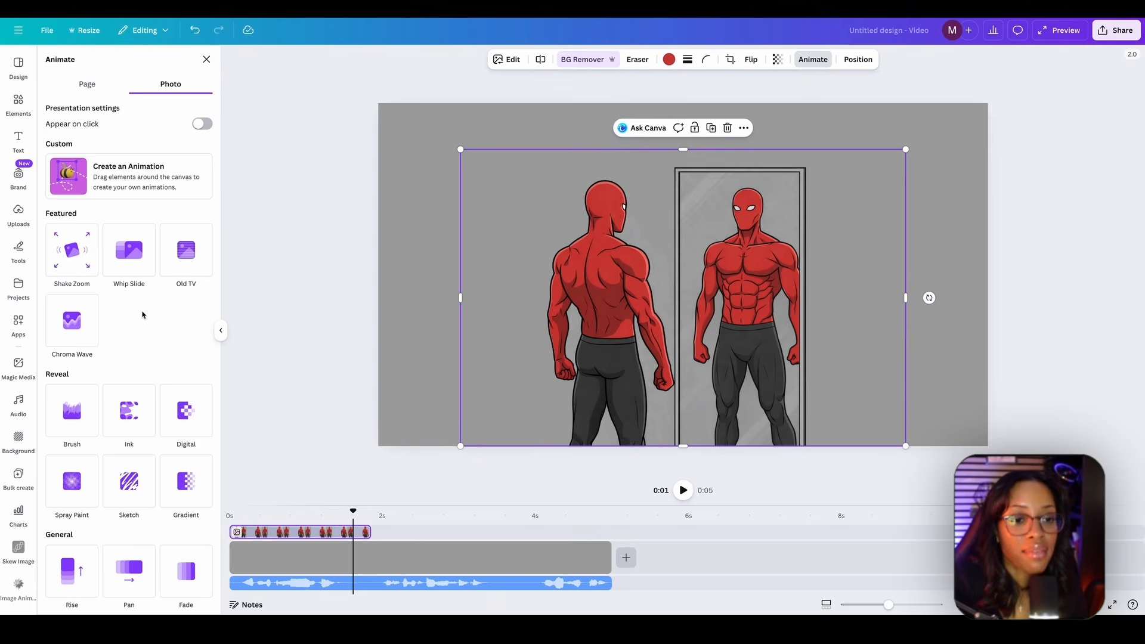
scroll(142, 314, down, 1)
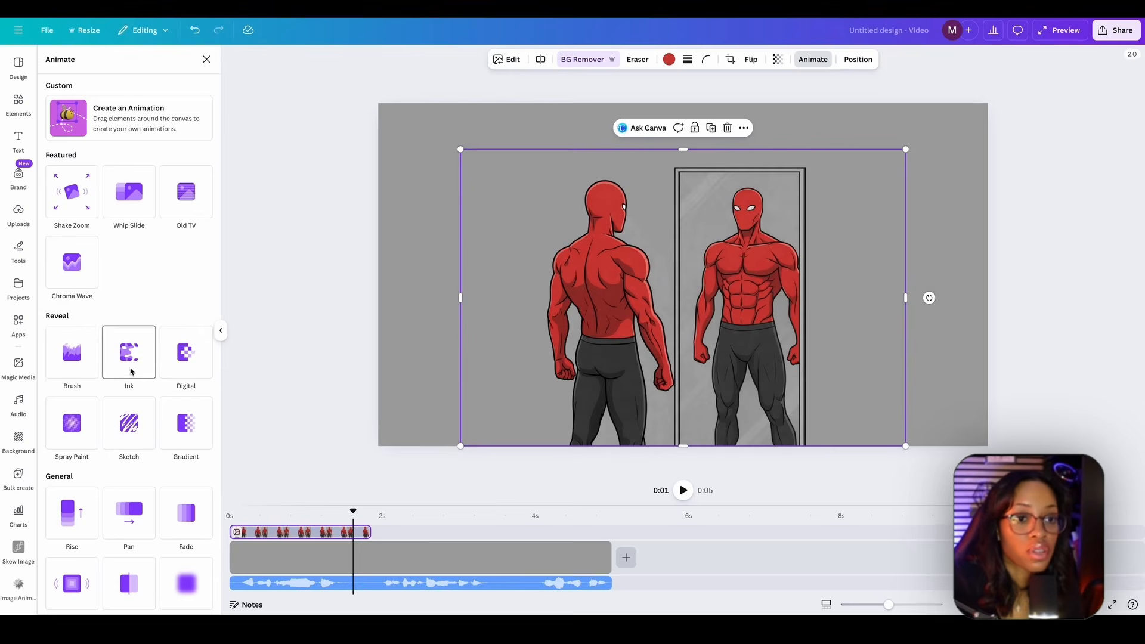
scroll(138, 261, down, 5)
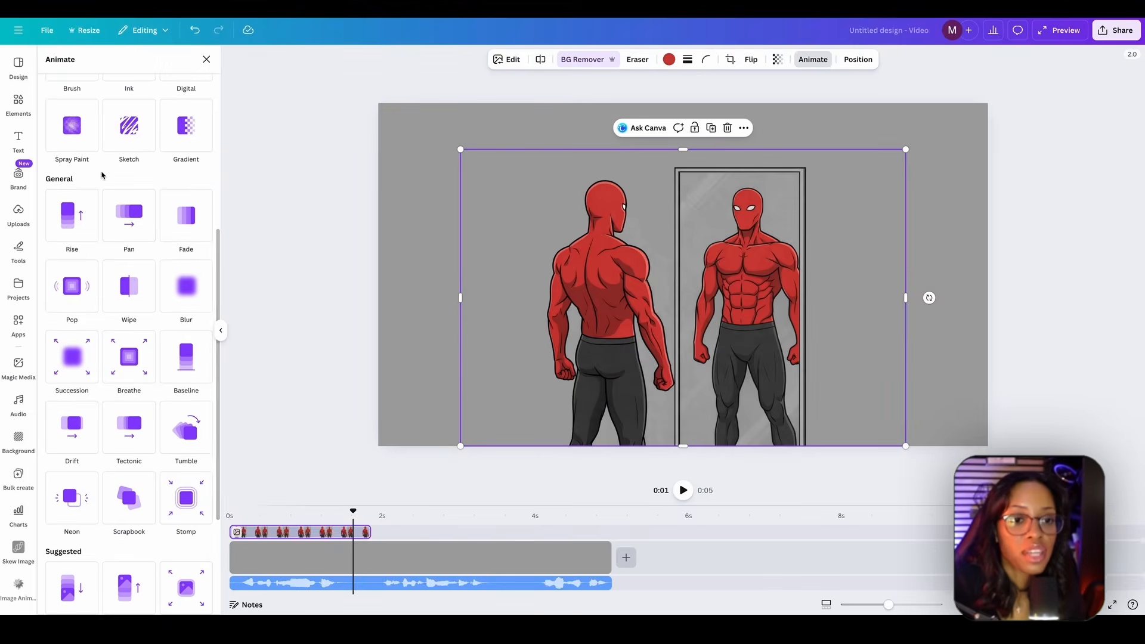
scroll(132, 177, up, 1)
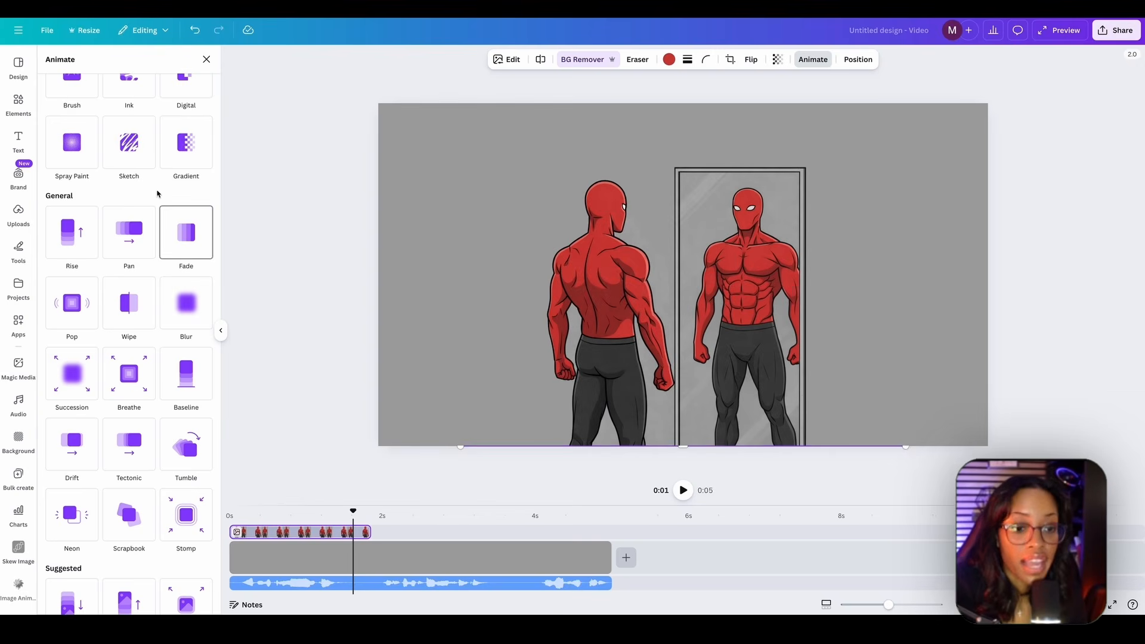
scroll(192, 298, down, 2)
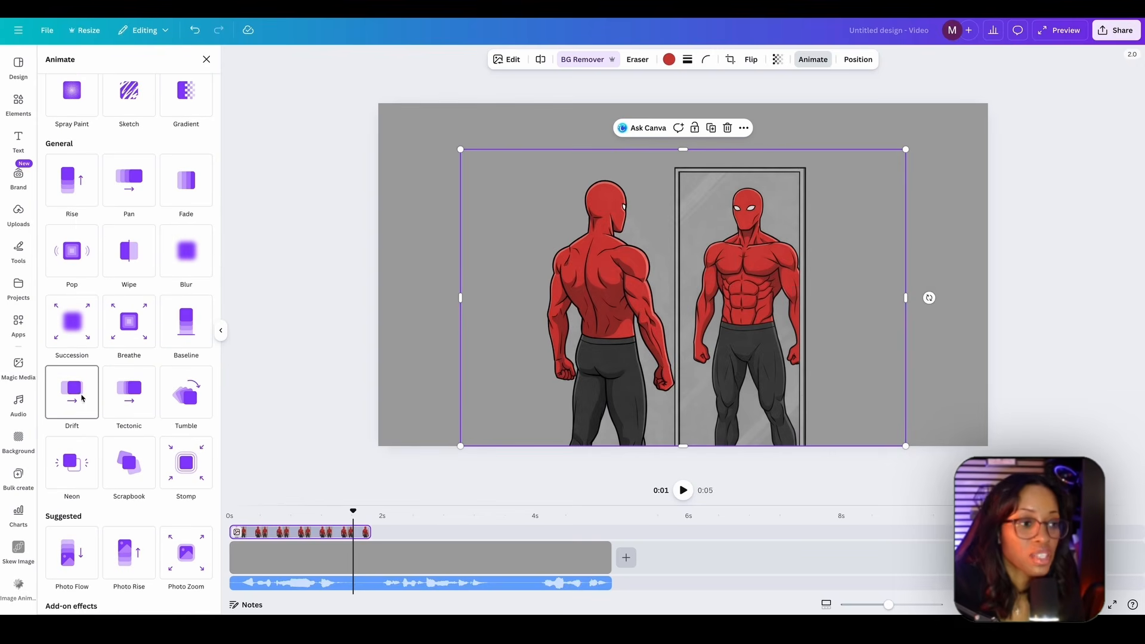
scroll(159, 251, up, 5)
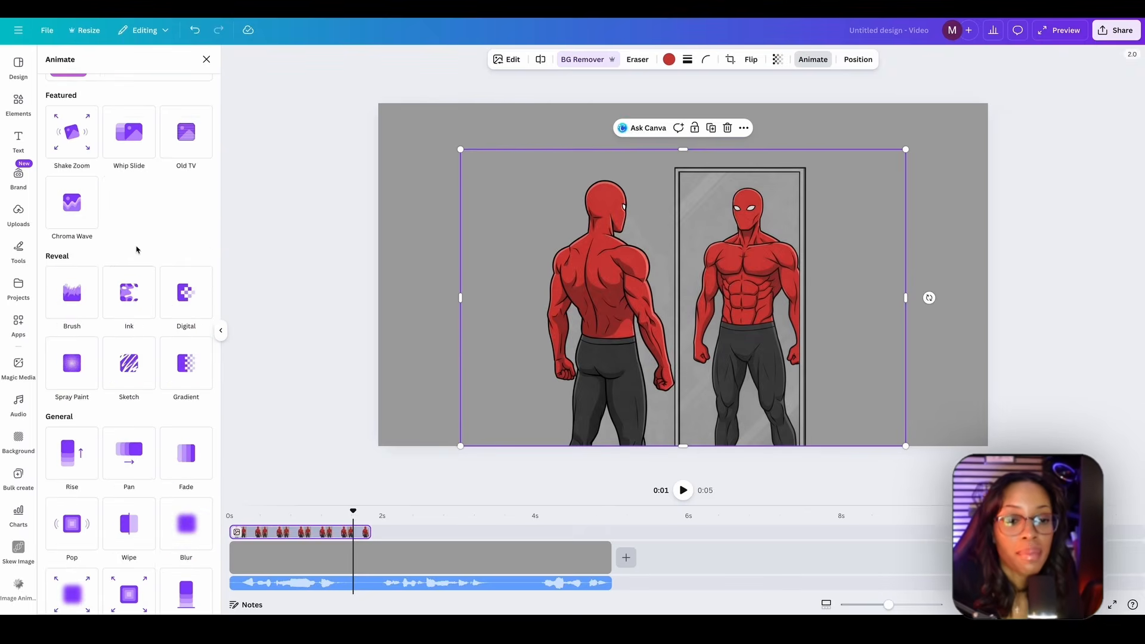
scroll(72, 336, down, 4)
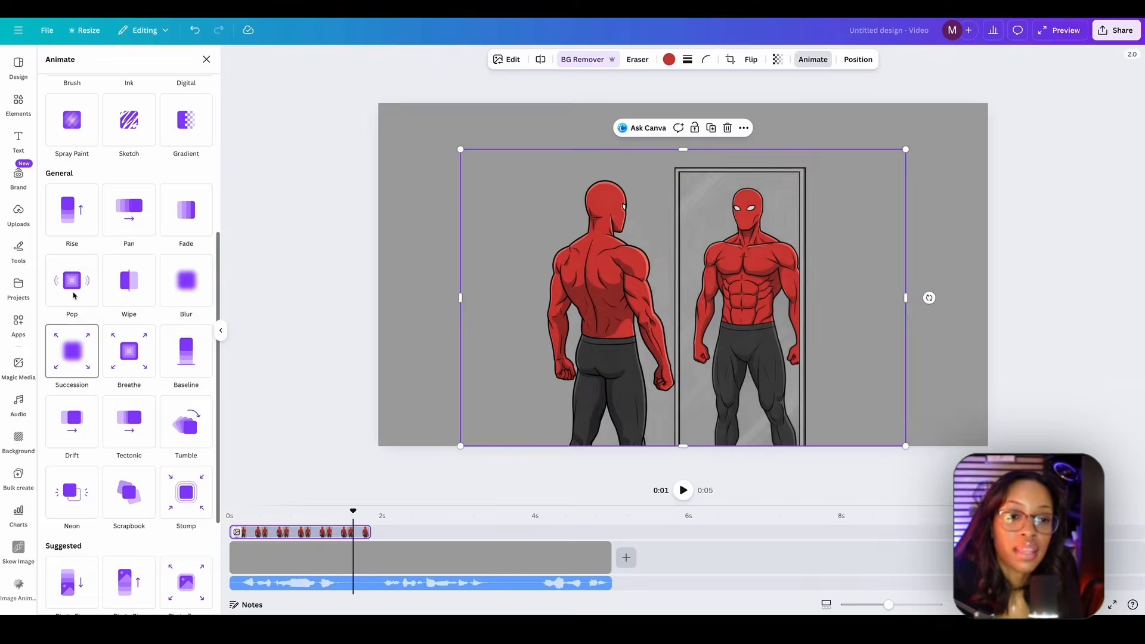
scroll(150, 334, down, 3)
scroll(137, 364, down, 1)
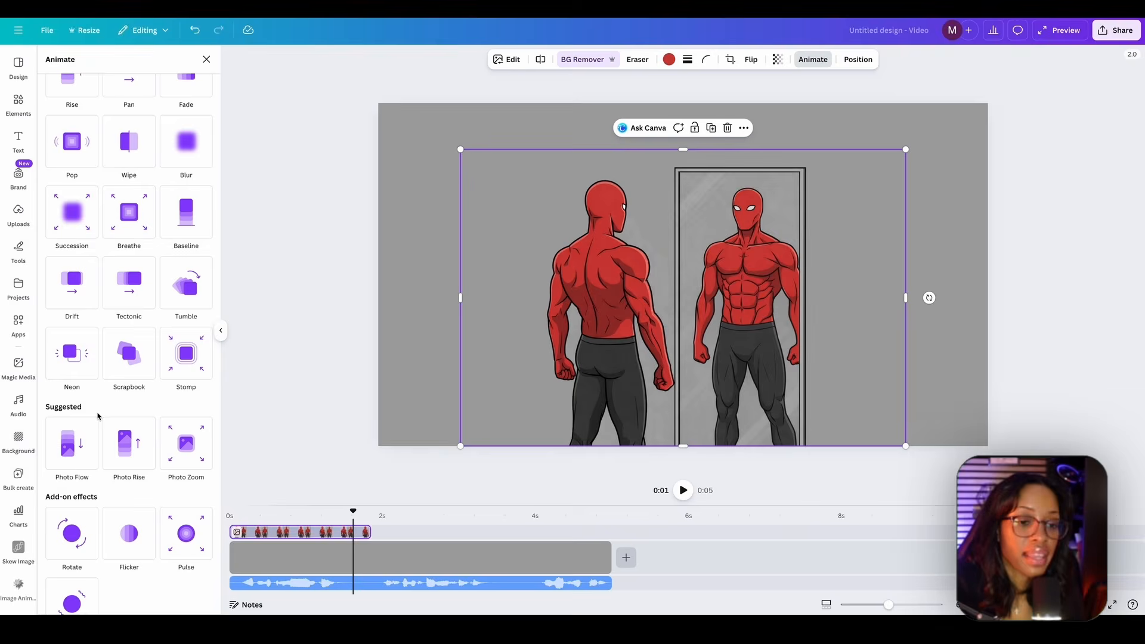
click(129, 444)
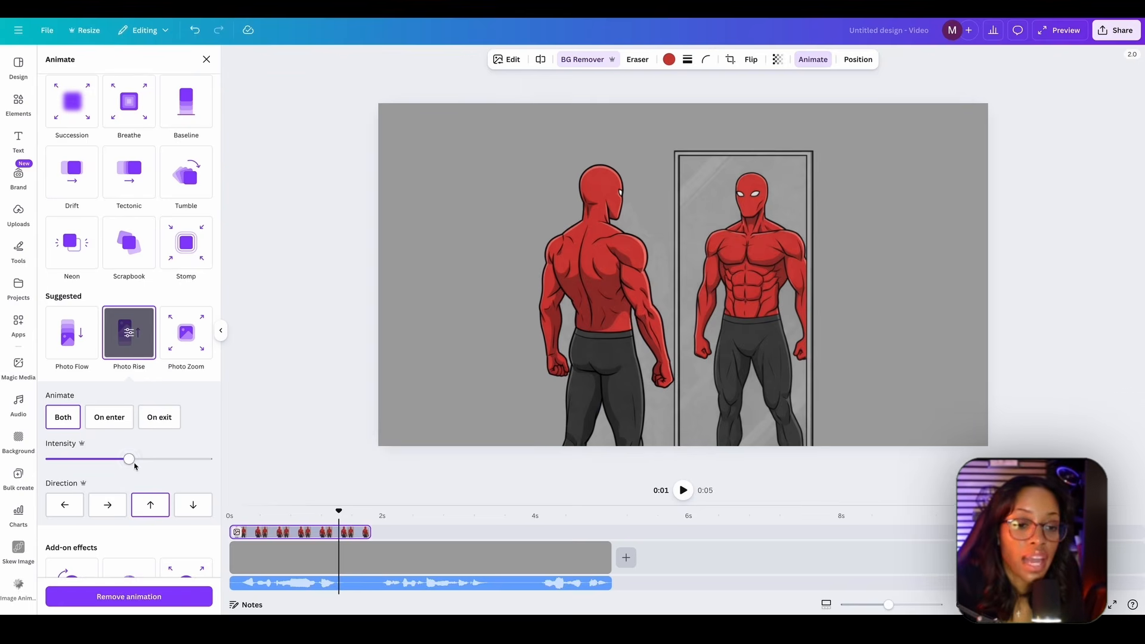
drag(130, 458, 216, 459)
- Apply the Baseline animation to the mirror image on enter only, upward at a low speed, and preview it
click(110, 417)
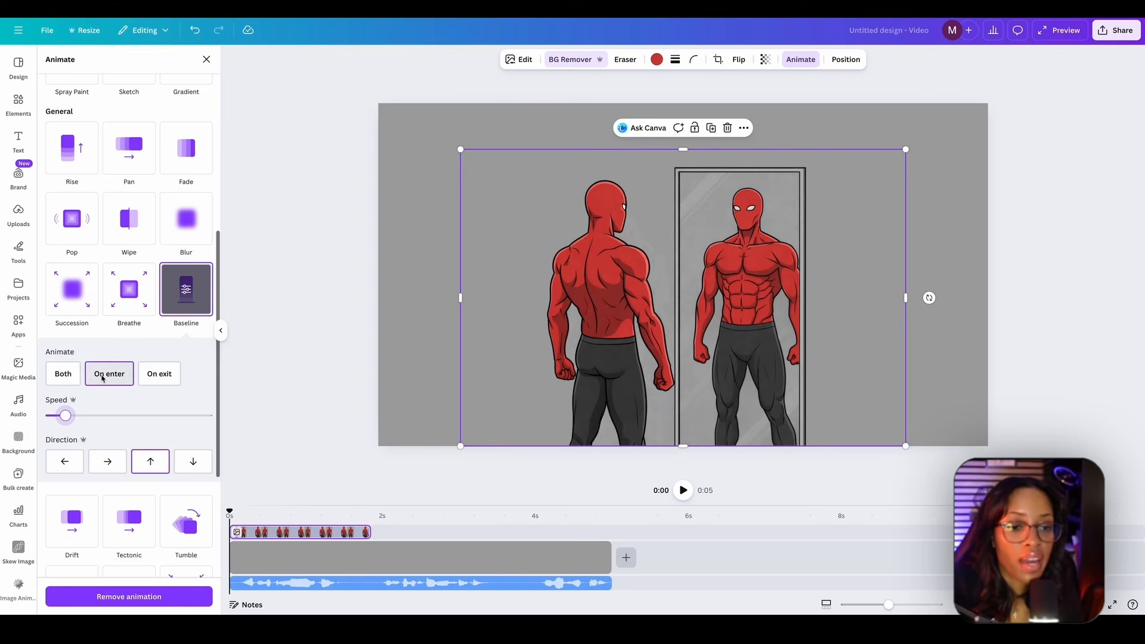
click(60, 418)
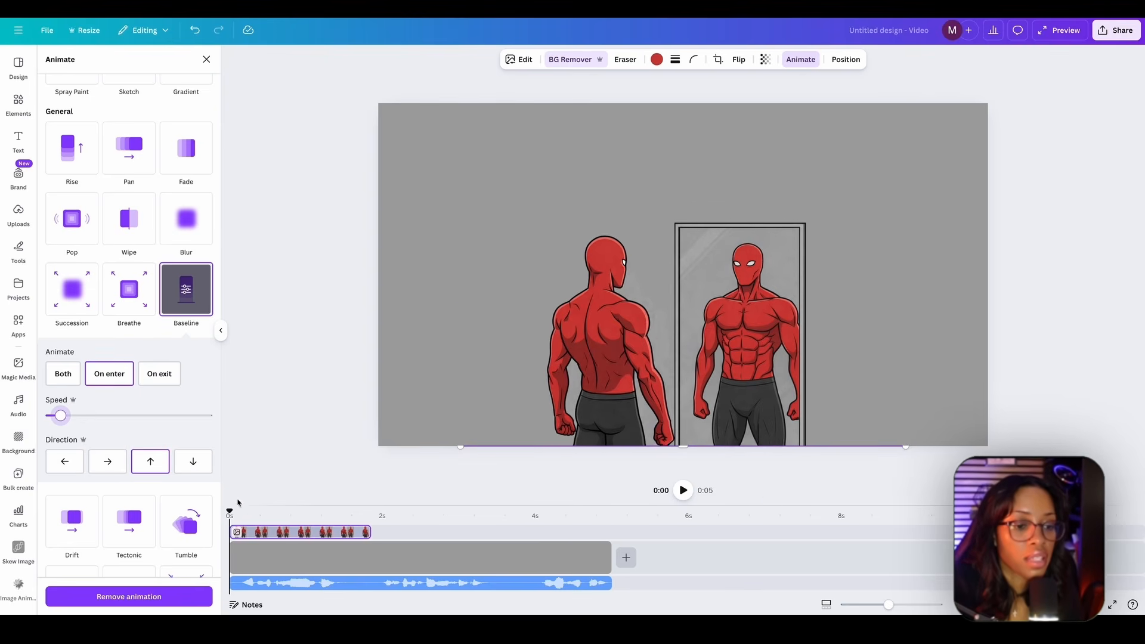
key(space)
key(space)
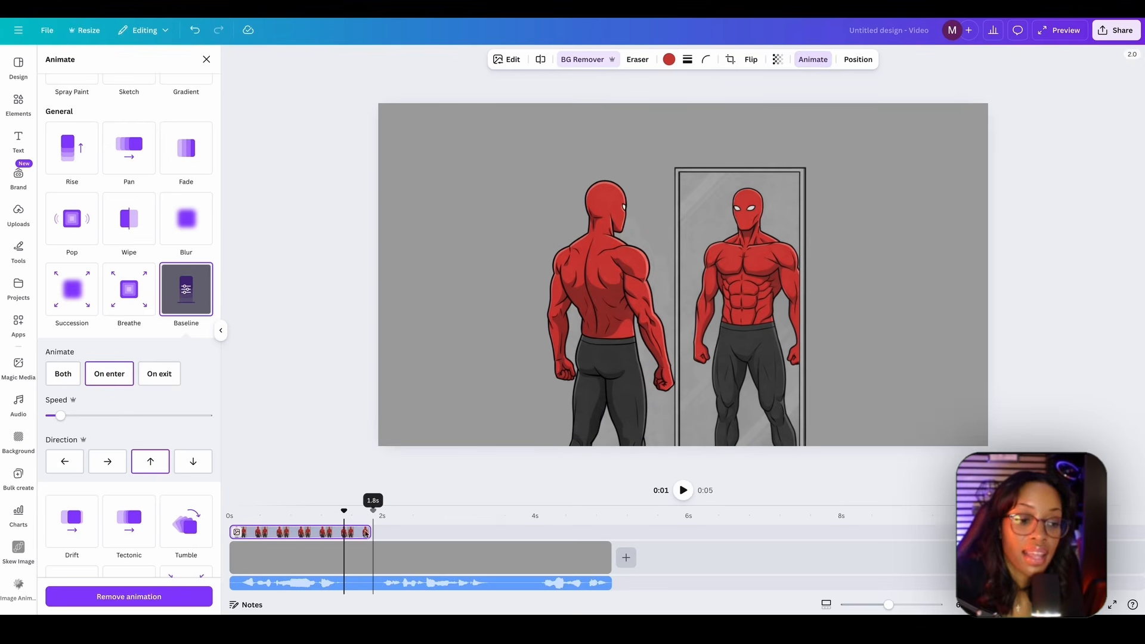
- Check the Scene 2 image in ChatGPT and place the matching flexing character from the Canva uploads right after the mirror clip
click(344, 519)
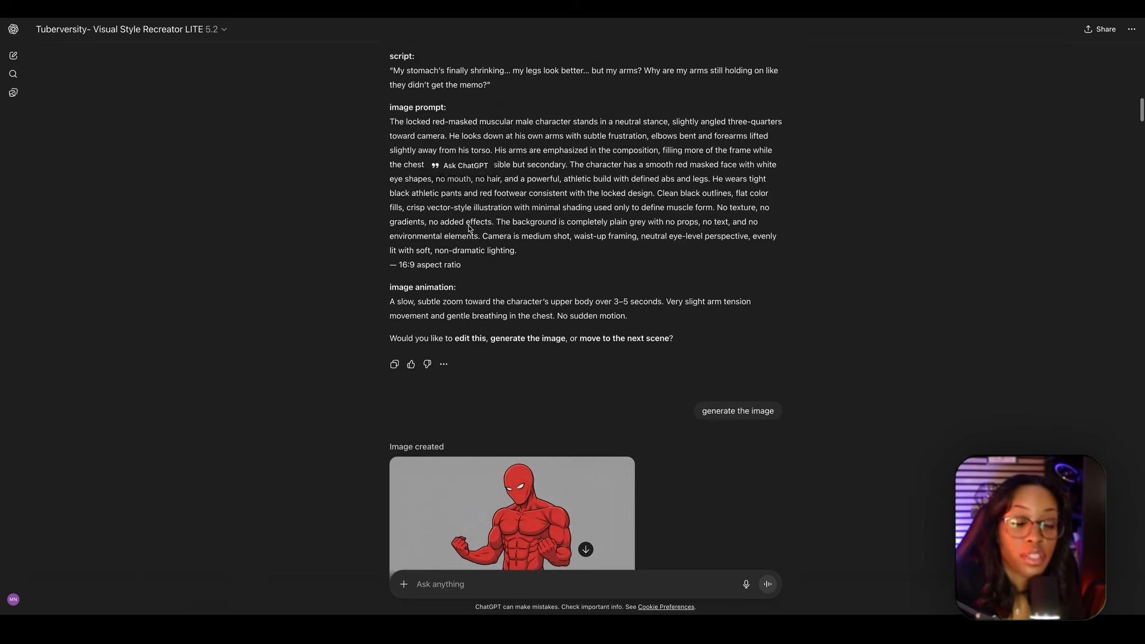
scroll(469, 228, down, 2)
scroll(474, 235, up, 3)
scroll(477, 241, down, 3)
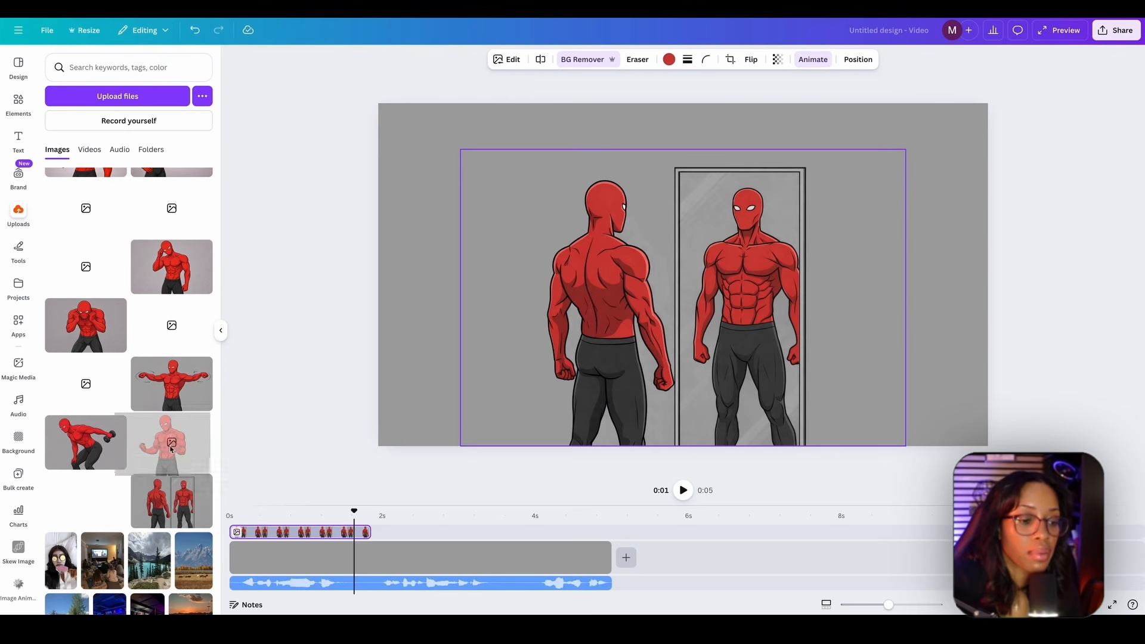
drag(171, 449, 399, 533)
drag(387, 535, 405, 534)
- Extend the grey background clip and the voiceover track to about 13 seconds
click(753, 583)
click(607, 558)
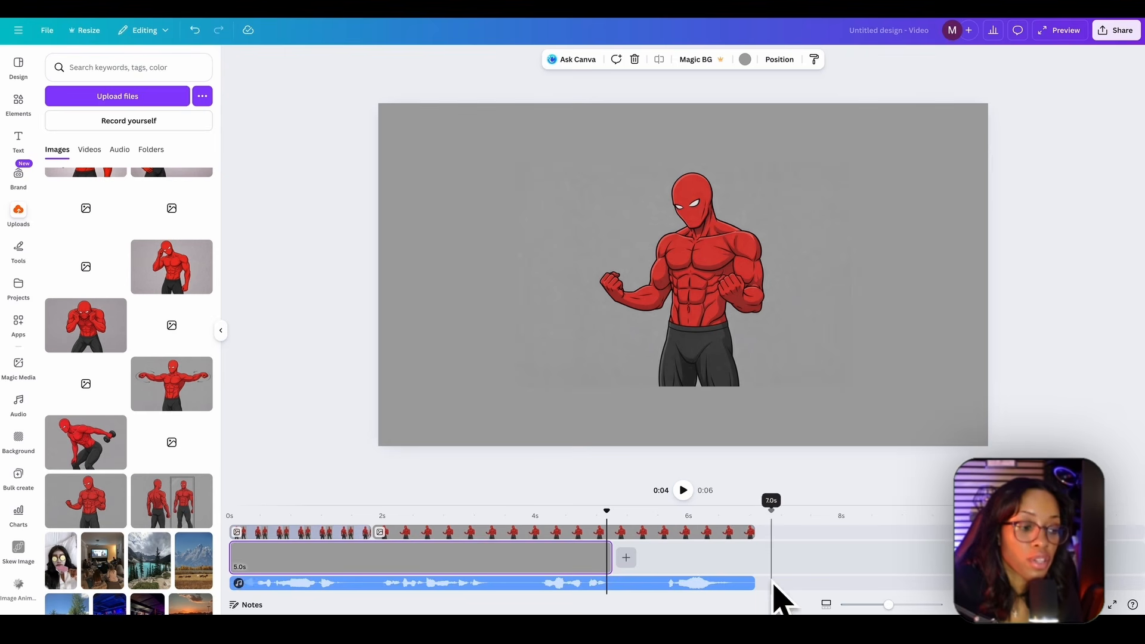
drag(606, 557, 1115, 557)
drag(752, 587, 1012, 583)
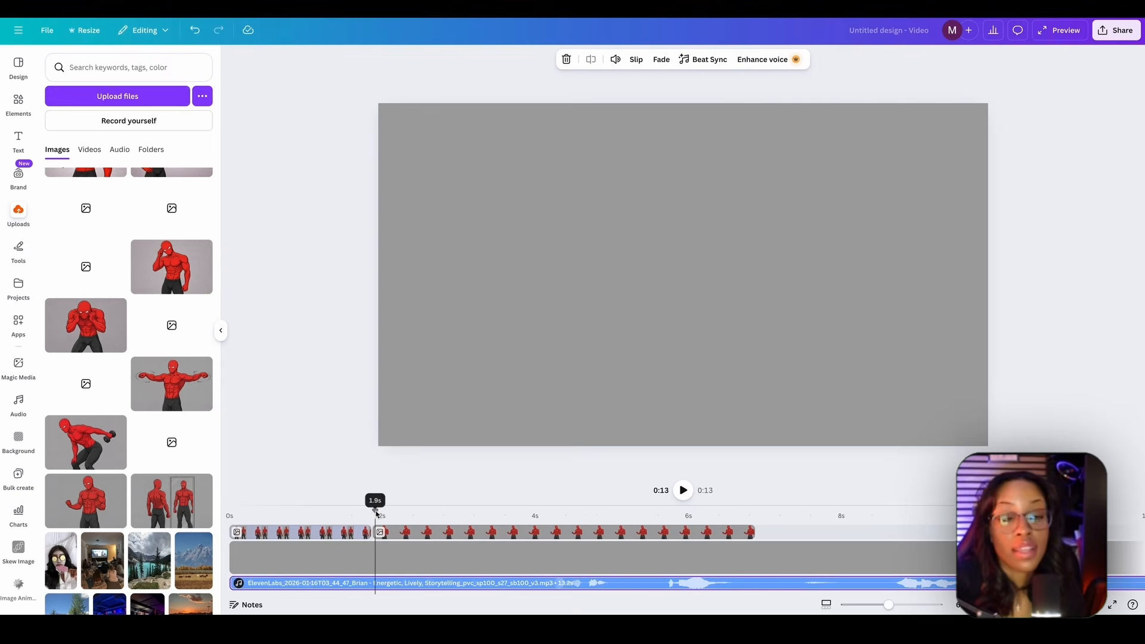
- Enlarge the flexing character image and center it along the canvas's lower edge
click(375, 515)
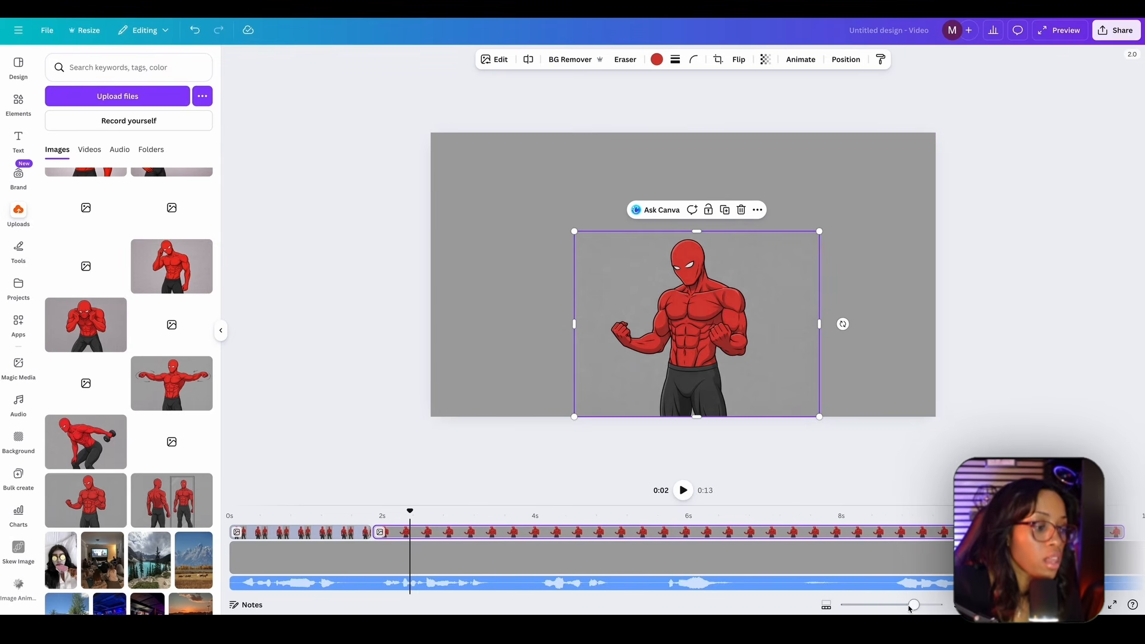
drag(909, 608, 907, 608)
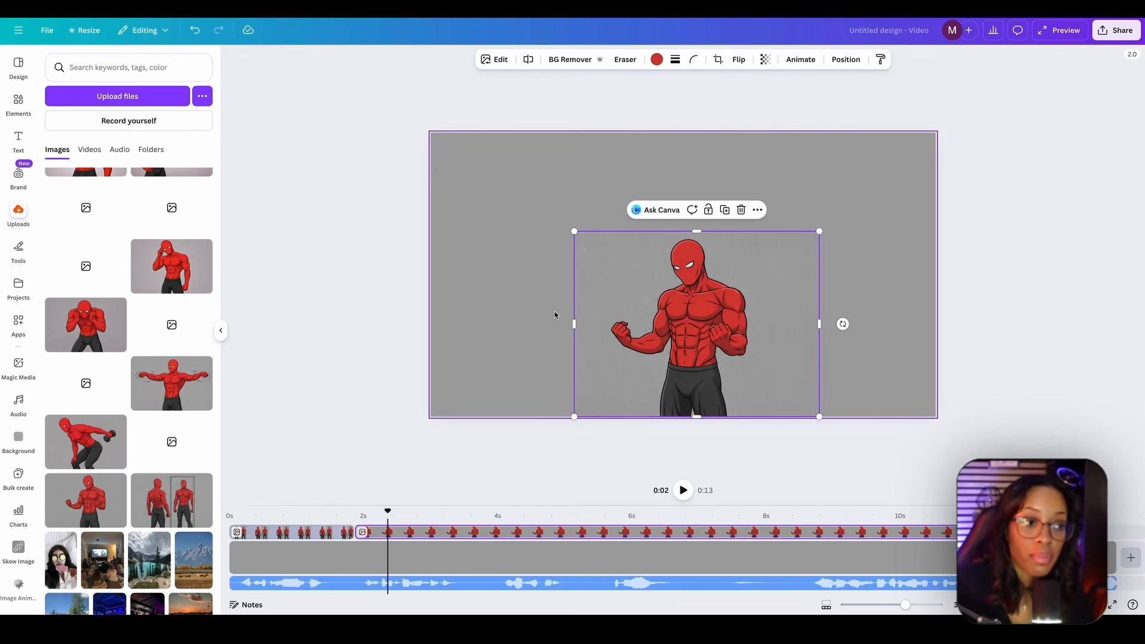
drag(573, 232, 472, 158)
drag(638, 271, 686, 268)
- Apply the Baseline animation to the flexing character on enter only, with a reduced speed
click(800, 59)
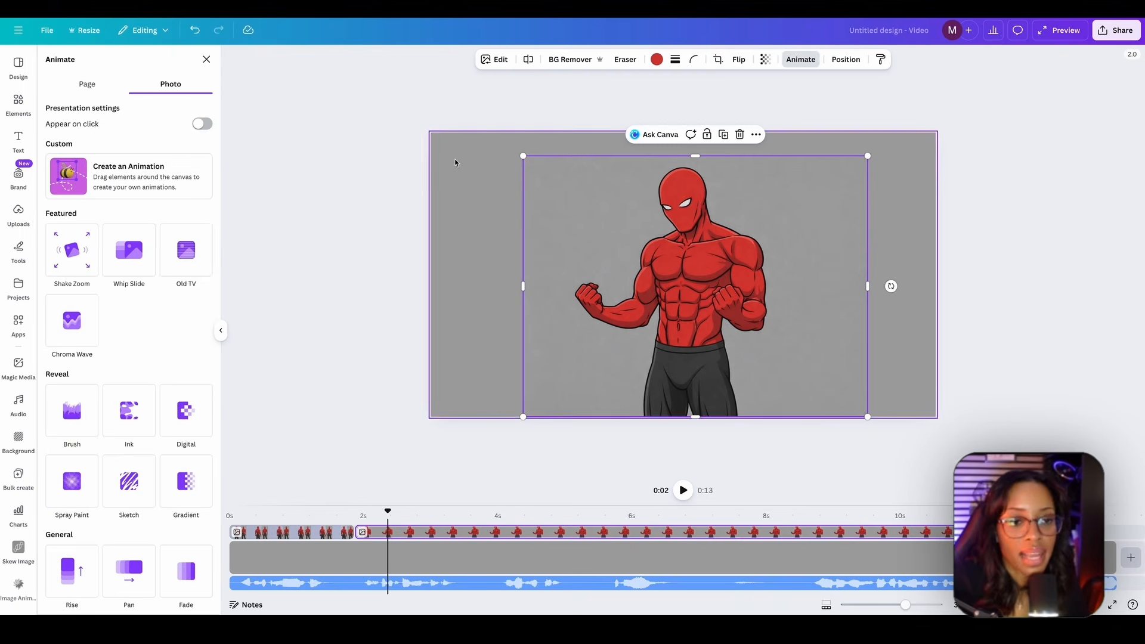
scroll(201, 285, down, 6)
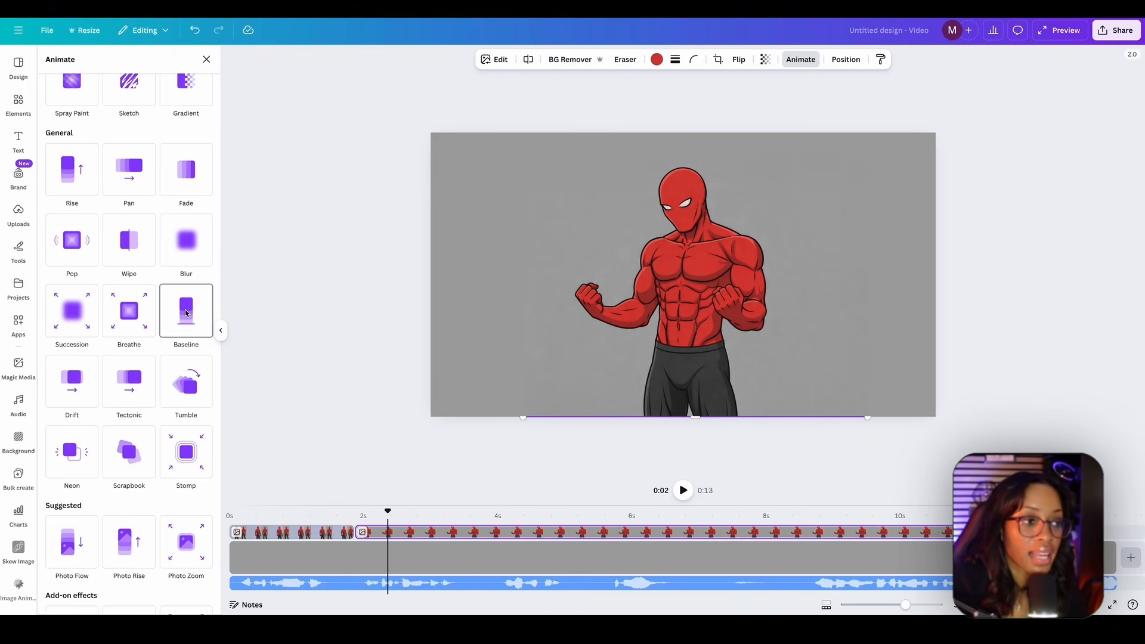
click(186, 310)
drag(125, 437, 85, 437)
click(109, 395)
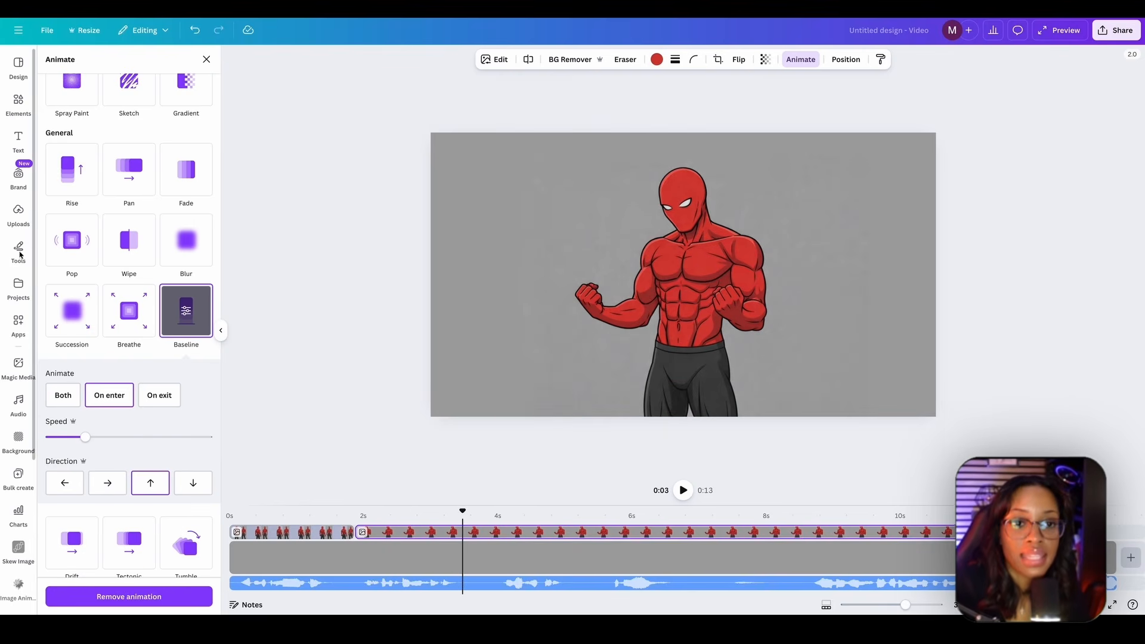
- Search the elements for "circle" and add the round red double-line hand-drawn circle graphic to the scene
click(18, 102)
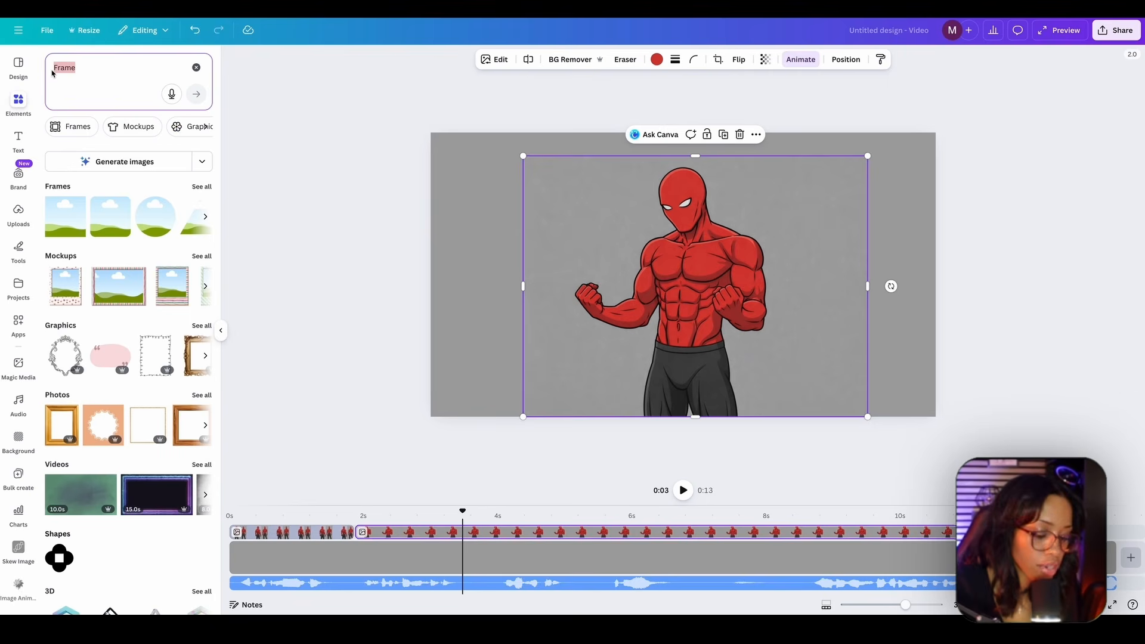
text(circle)
key(Return)
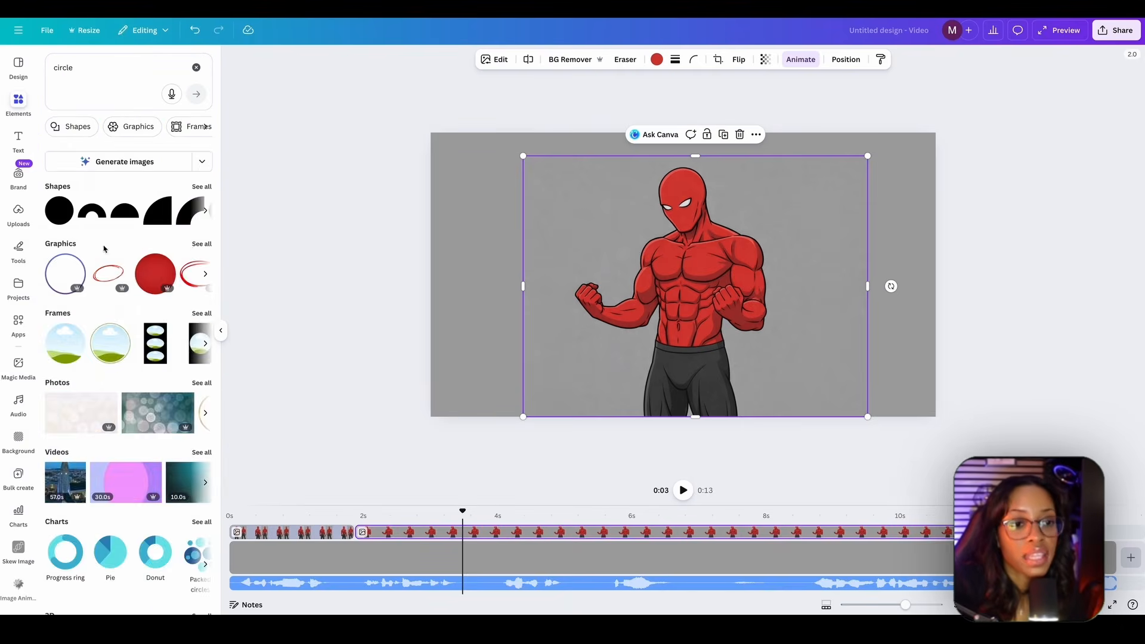
click(201, 244)
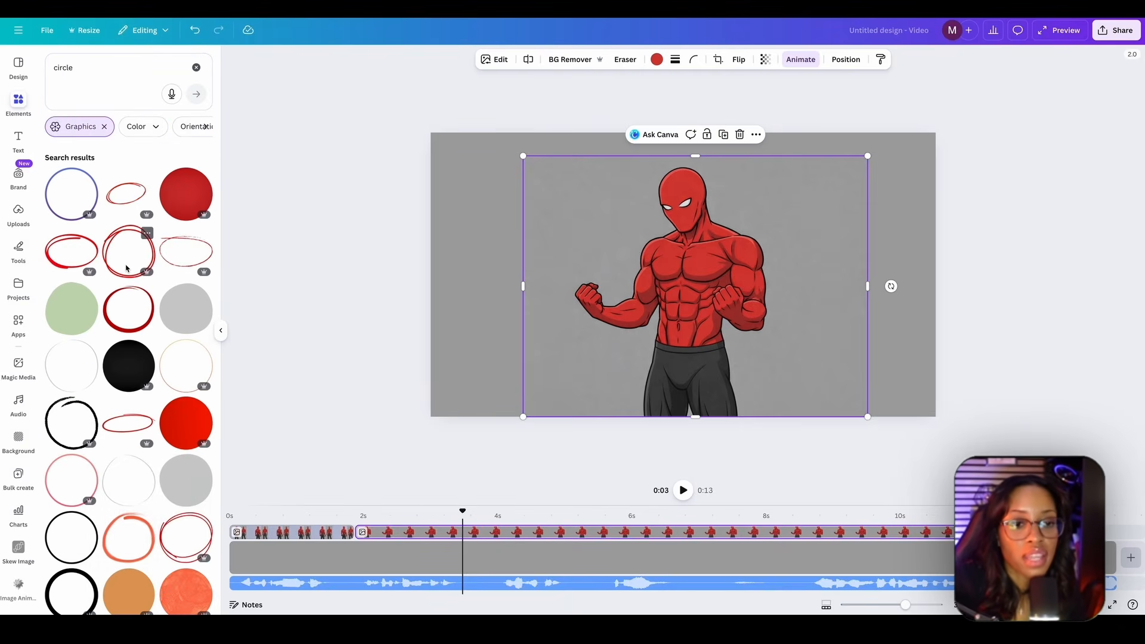
click(126, 268)
- Color the hand-drawn circle yellow, fit it around the character's abs, and shorten its clip to about 2 seconds
click(594, 60)
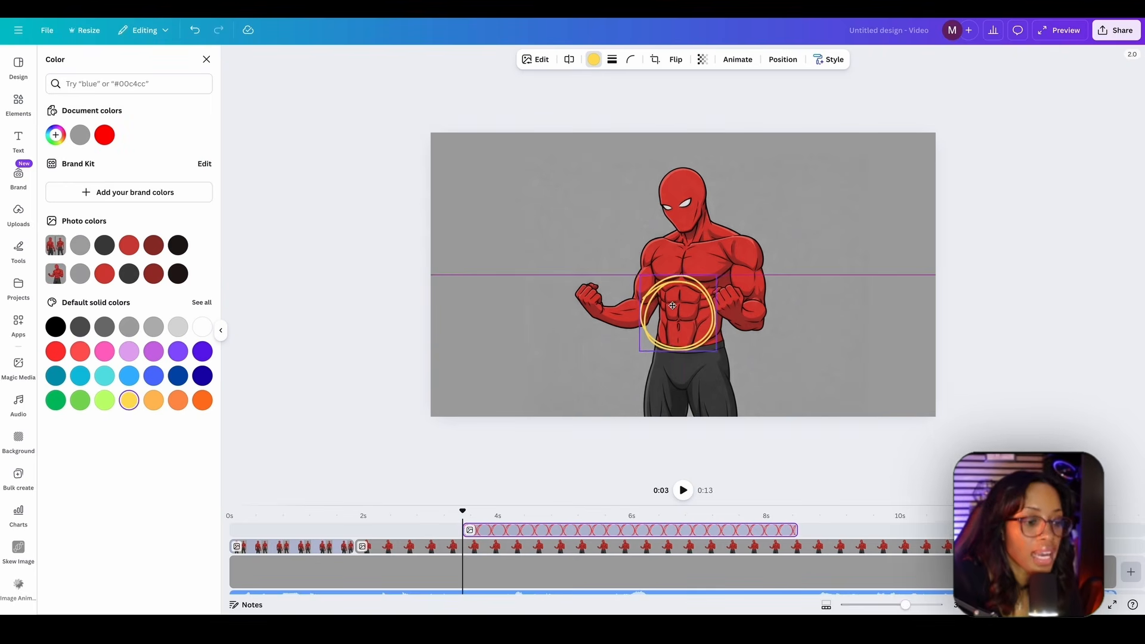
click(546, 516)
drag(517, 531, 444, 526)
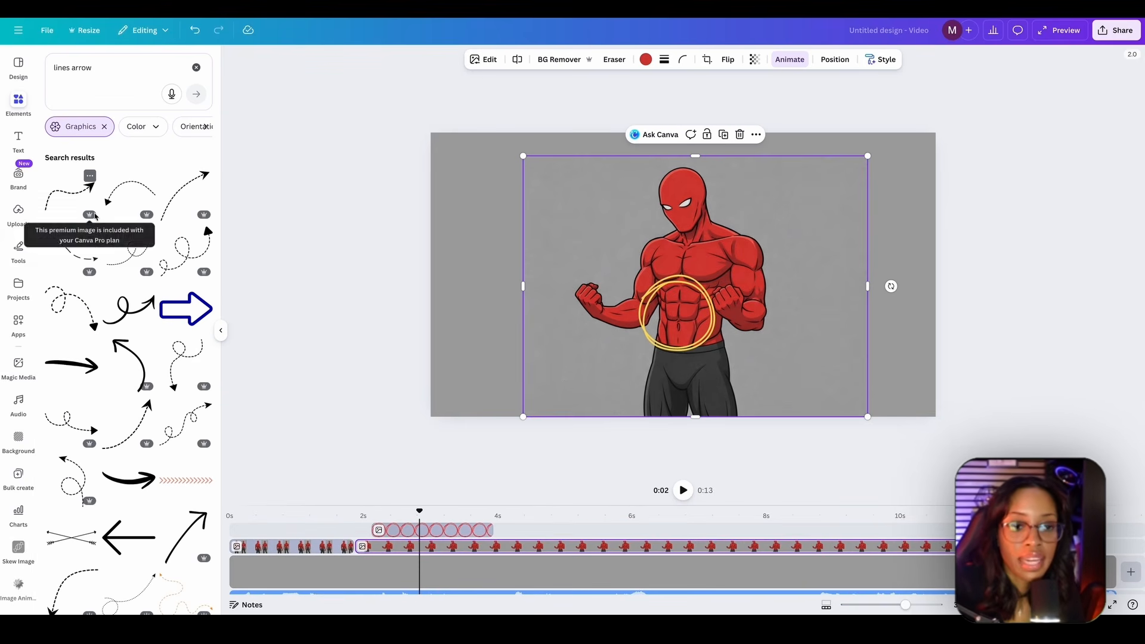
- Add a yellow dashed curved arrow pointing at the circled abs, and move its clip to start slightly earlier
click(69, 250)
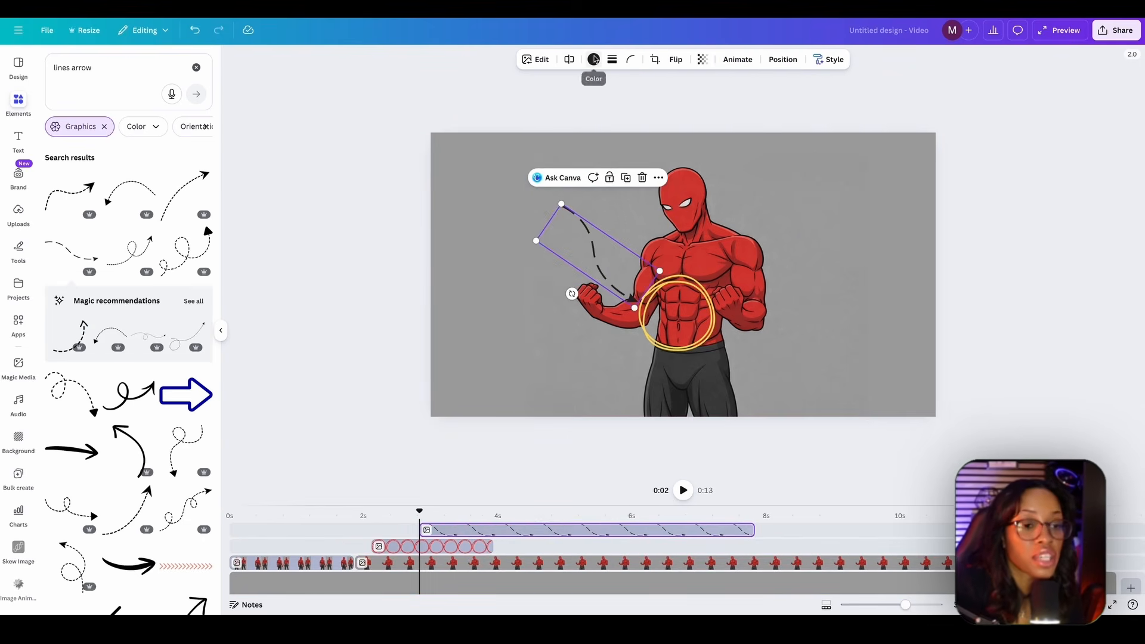
click(594, 59)
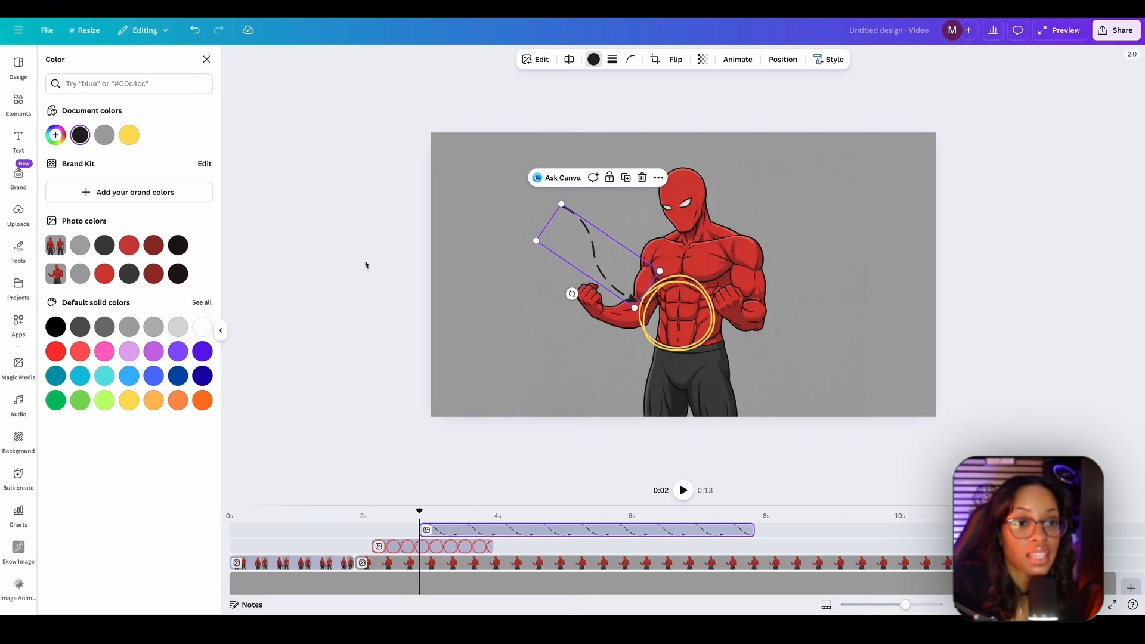
click(136, 140)
drag(479, 530, 424, 530)
click(405, 513)
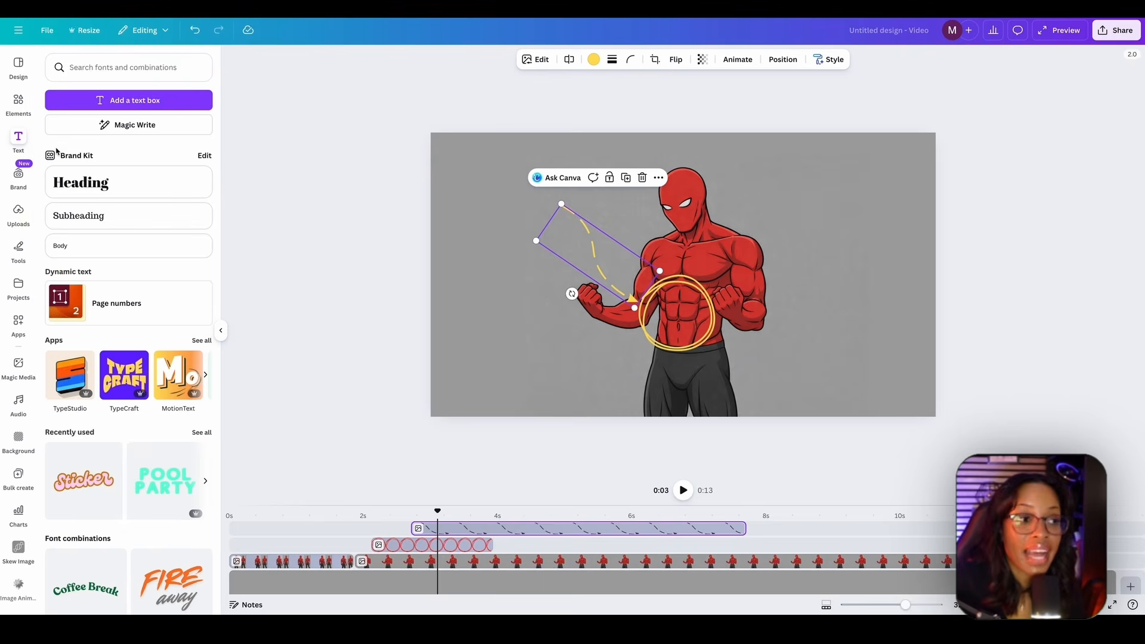
- Add a heading reading "SHRINKING" and place it above the tail of the dashed arrow
click(80, 182)
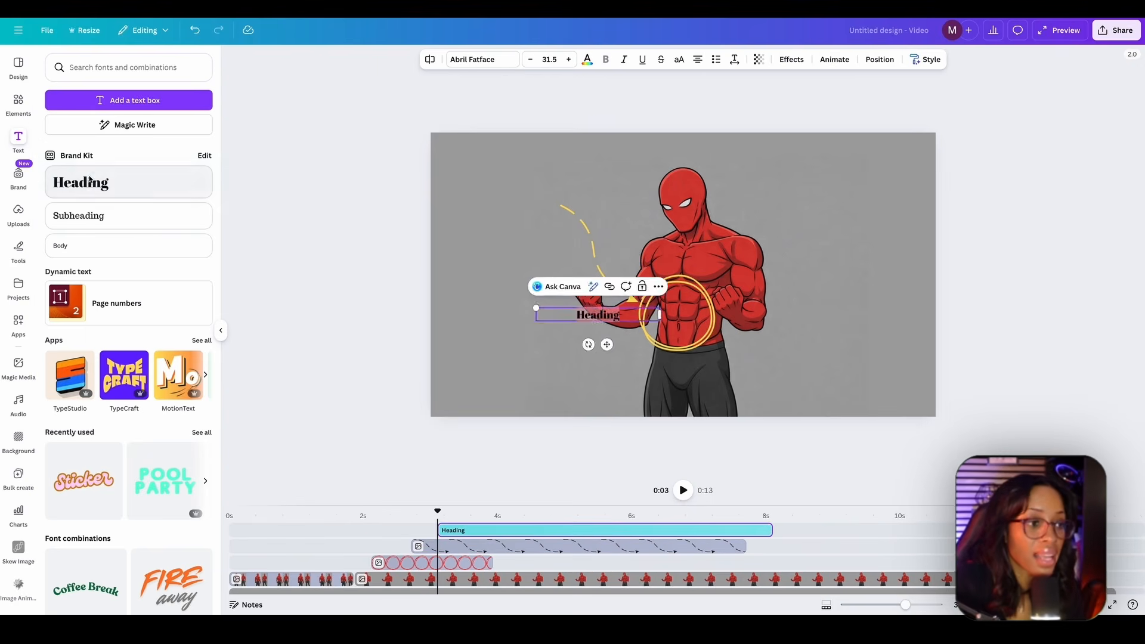
drag(606, 344, 549, 214)
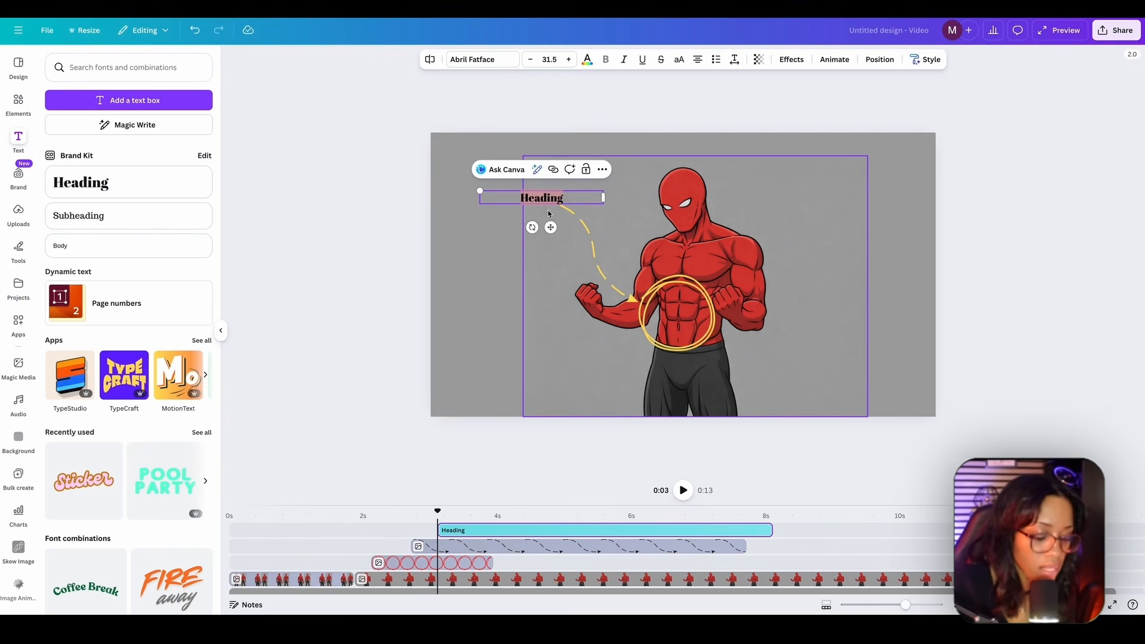
text(SHRINKING)
- Set the SHRINKING text in Anton at size 77.6, tilt it slightly upward, and position it at the arrow's tail
click(480, 60)
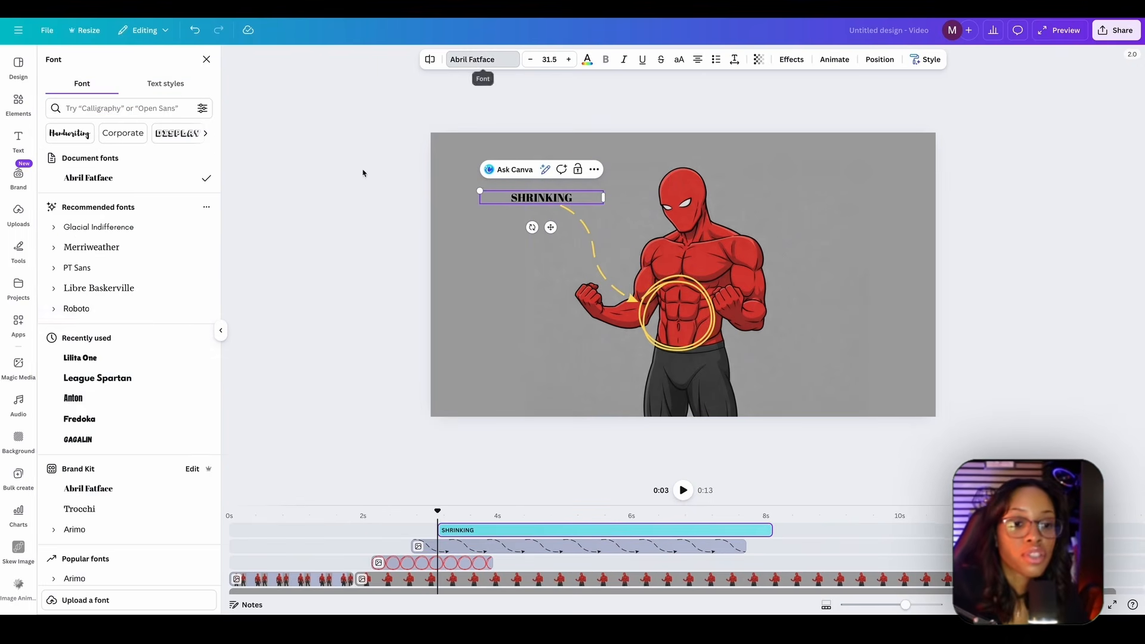
click(108, 399)
click(568, 60)
click(569, 60)
click(568, 60)
click(568, 60)
click(568, 60)
click(568, 60)
drag(540, 205, 554, 188)
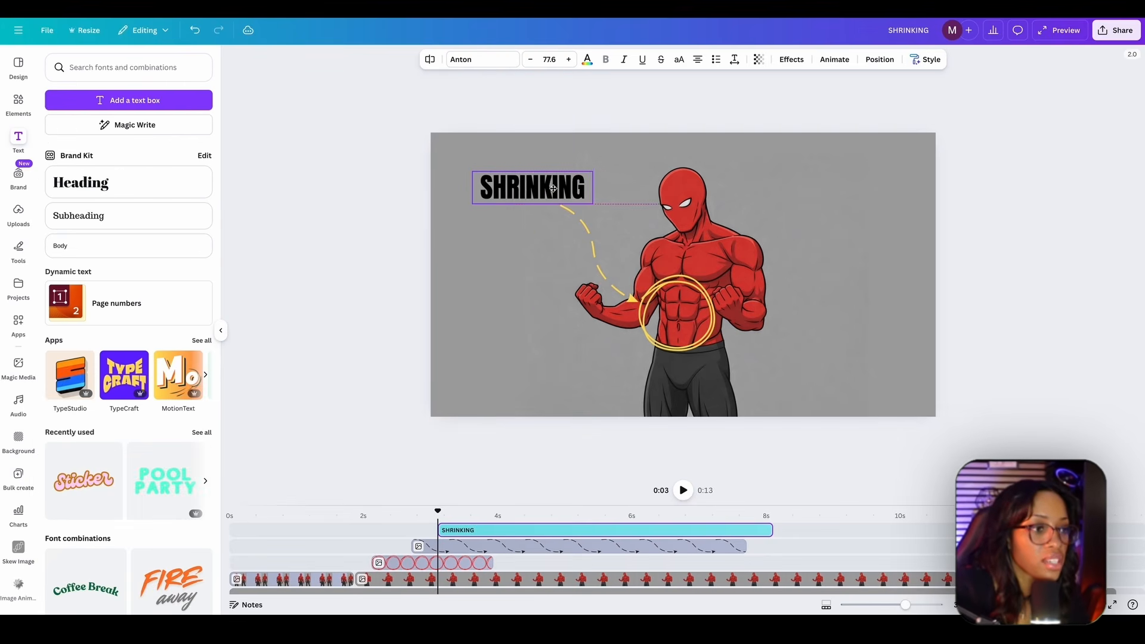
drag(527, 227, 540, 226)
- Color the SHRINKING text yellow and move its clip slightly earlier on the timeline
click(587, 59)
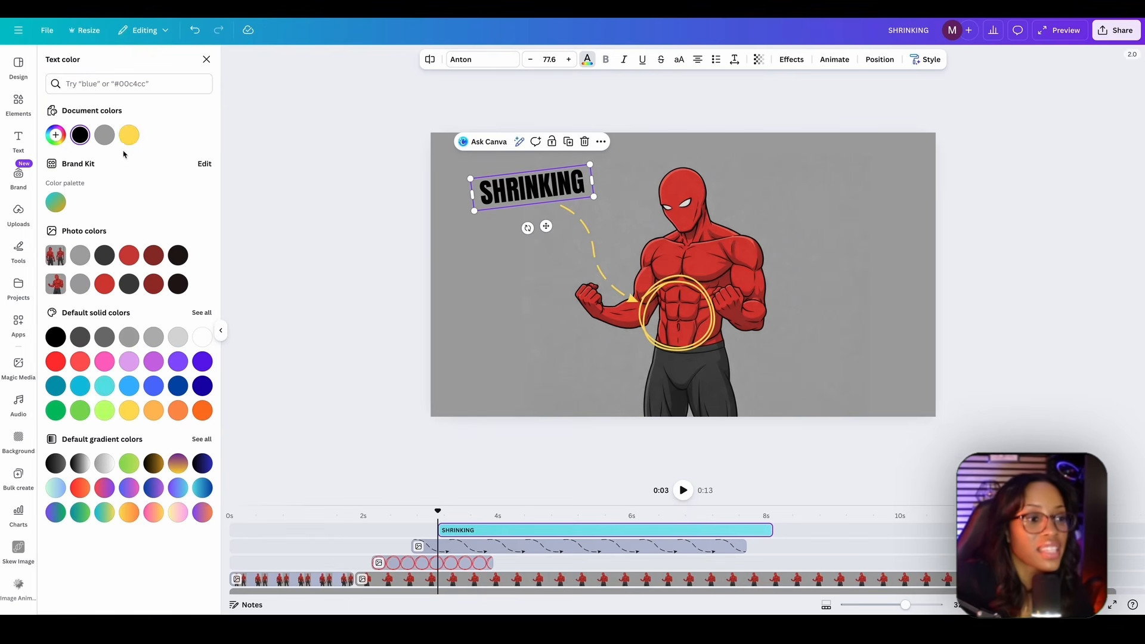
click(129, 134)
click(350, 238)
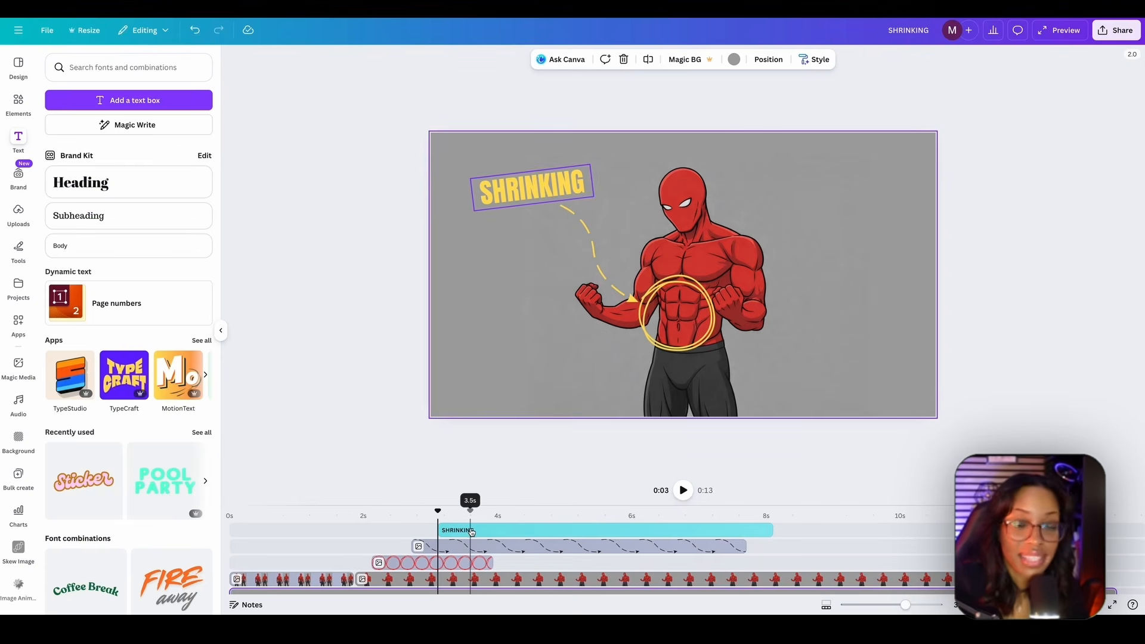
drag(472, 532, 446, 550)
- Apply the Wipe animation to the yellow dashed arrow on enter only, moving to the right
click(445, 550)
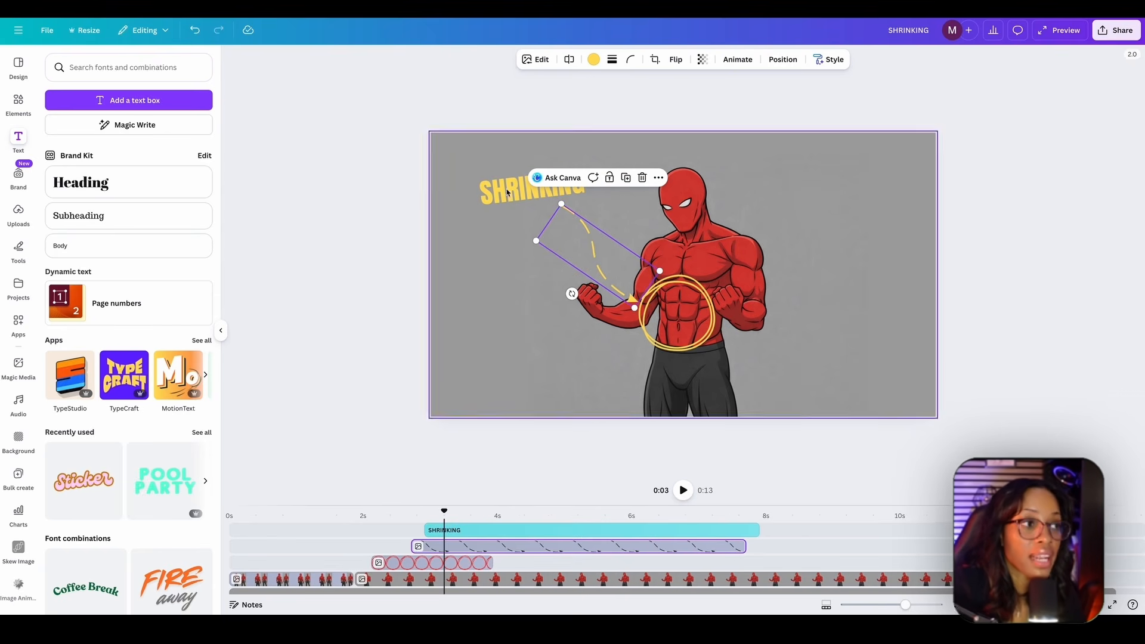
click(737, 61)
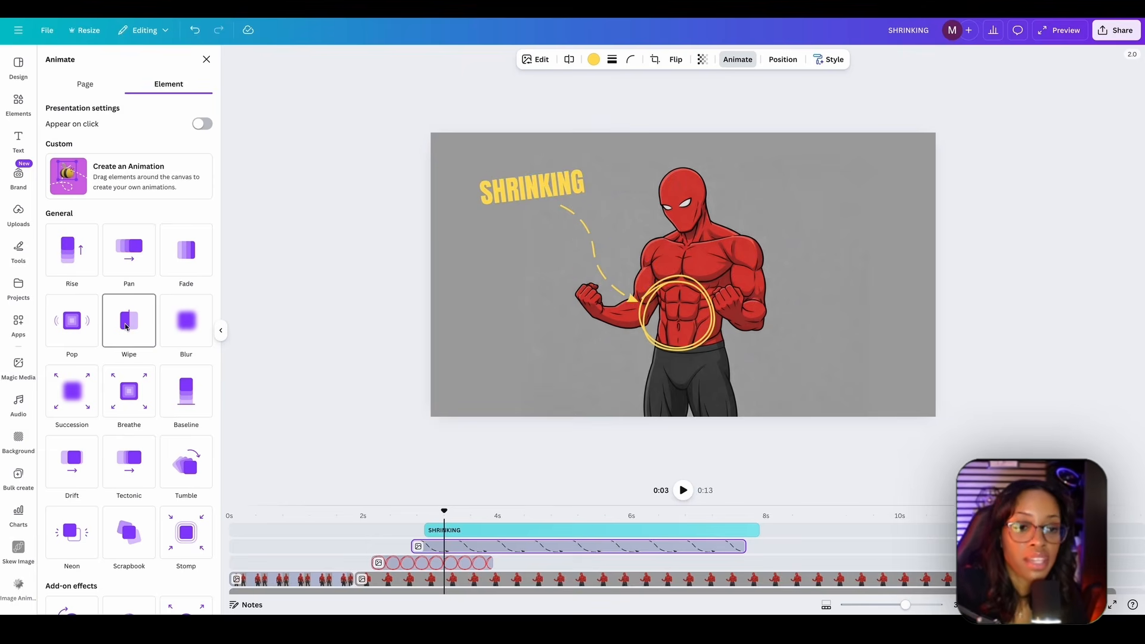
click(127, 327)
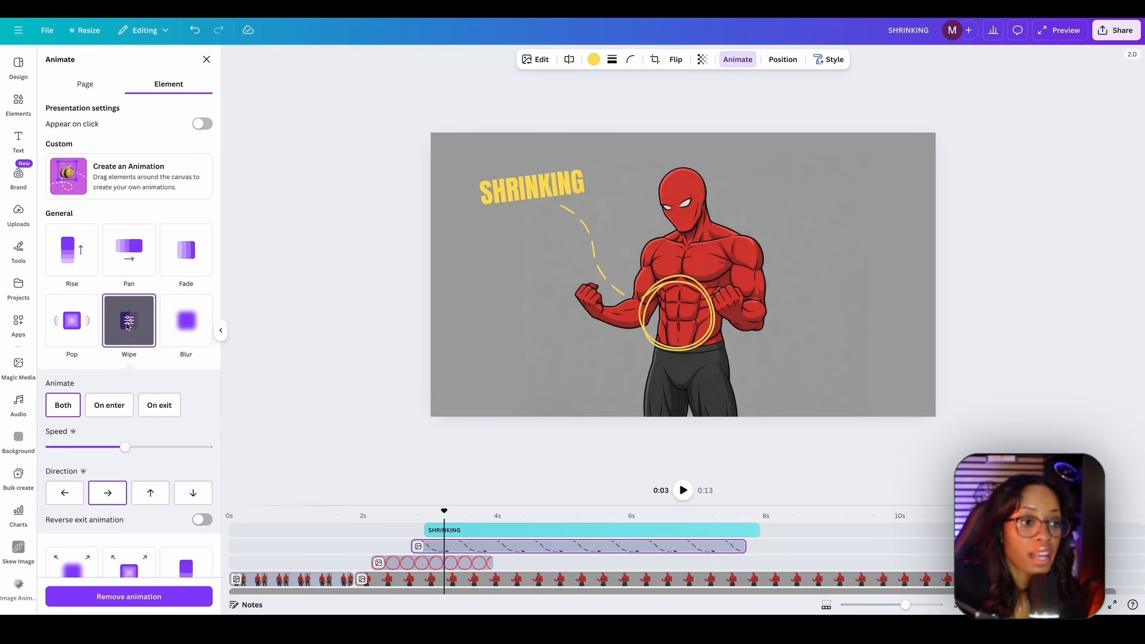
click(107, 405)
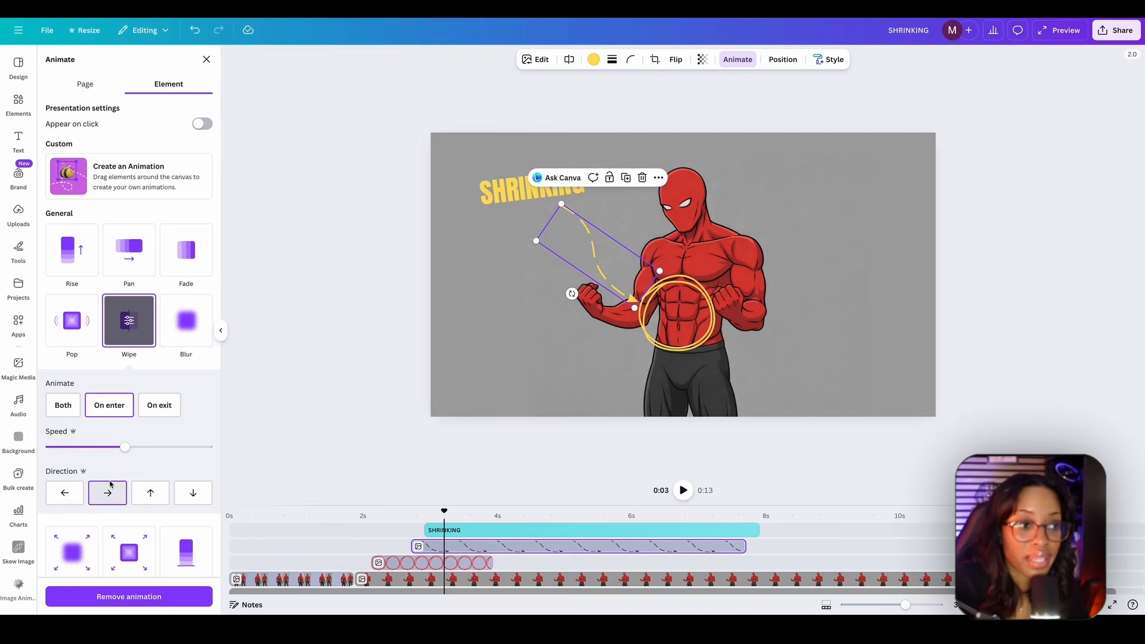
- Look through the available animations for the yellow circle around the abs
click(676, 315)
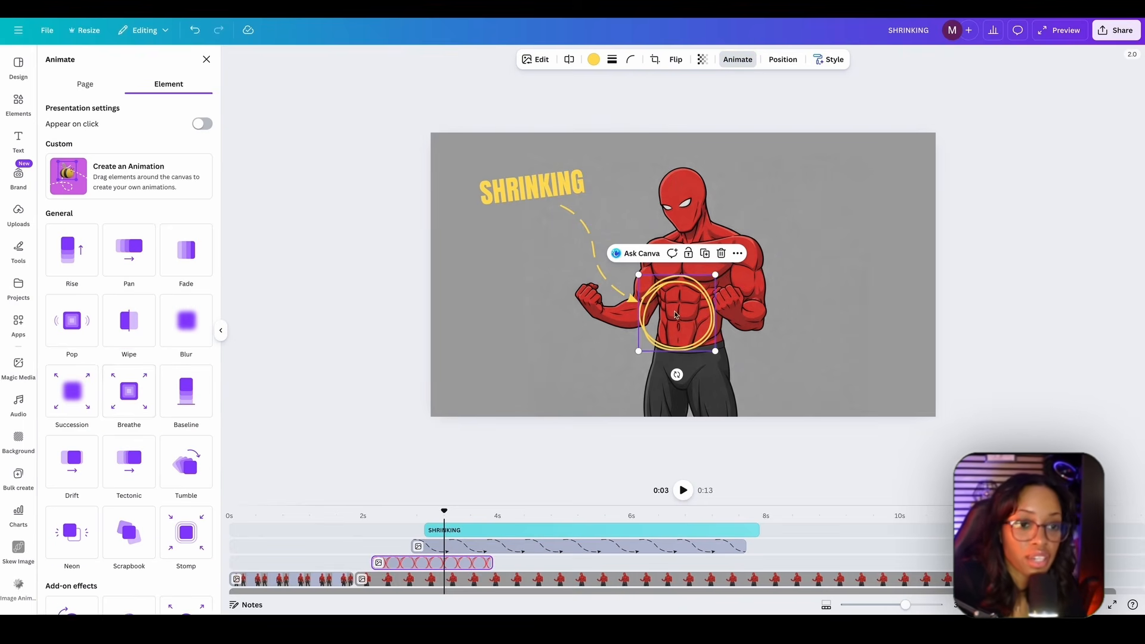
scroll(149, 334, down, 1)
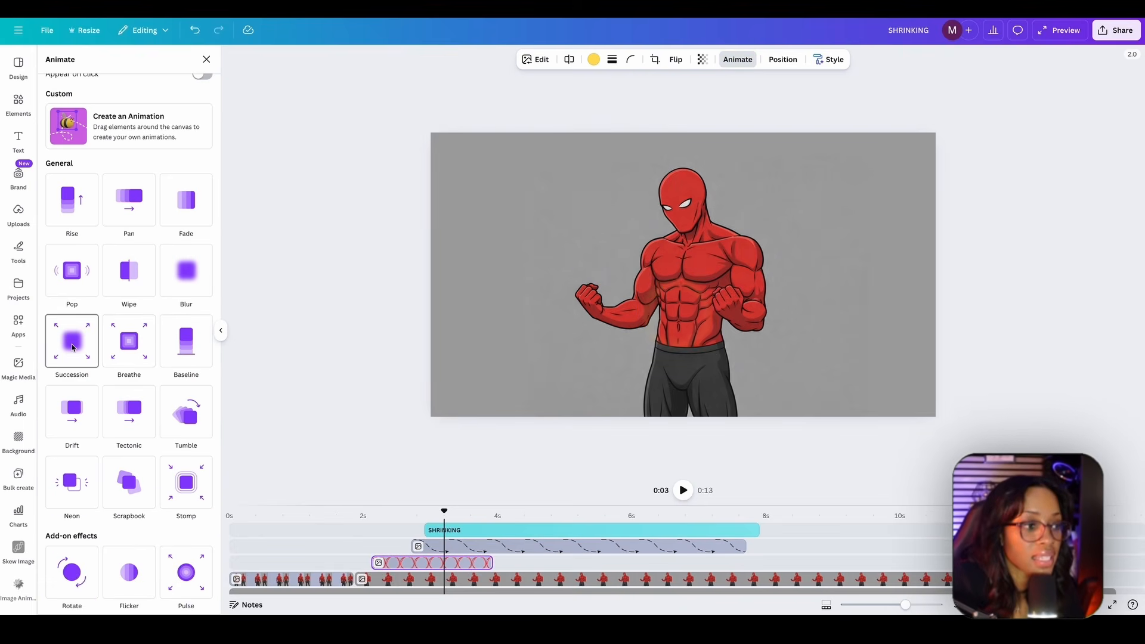
scroll(122, 382, down, 1)
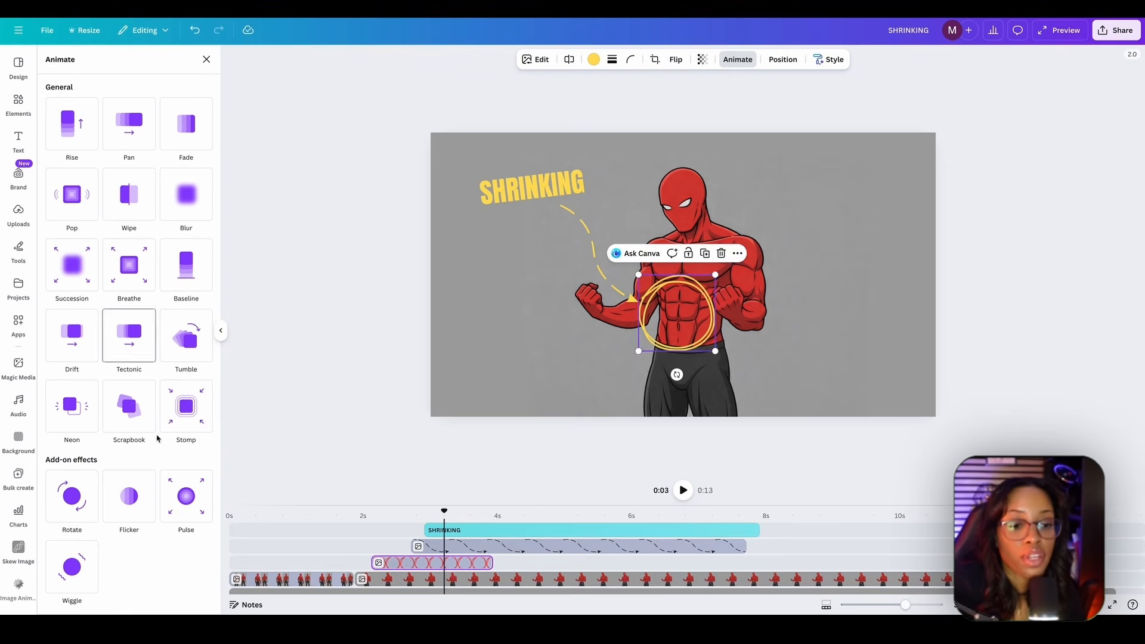
- Apply the Pop animation to the SHRINKING text on enter only
click(479, 529)
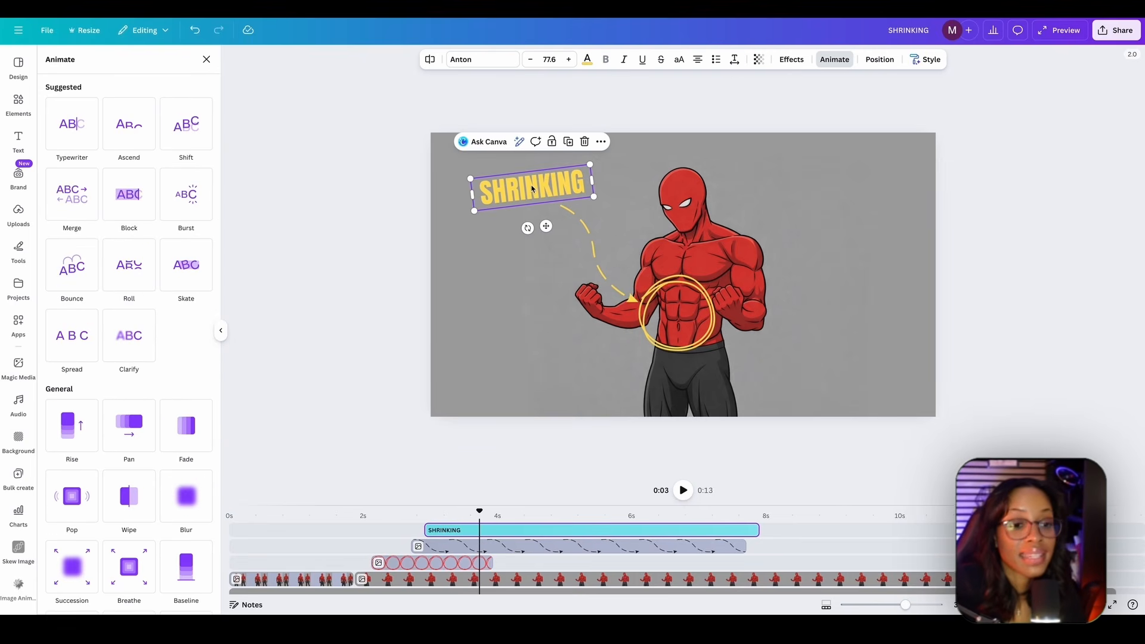
click(836, 59)
scroll(145, 242, down, 3)
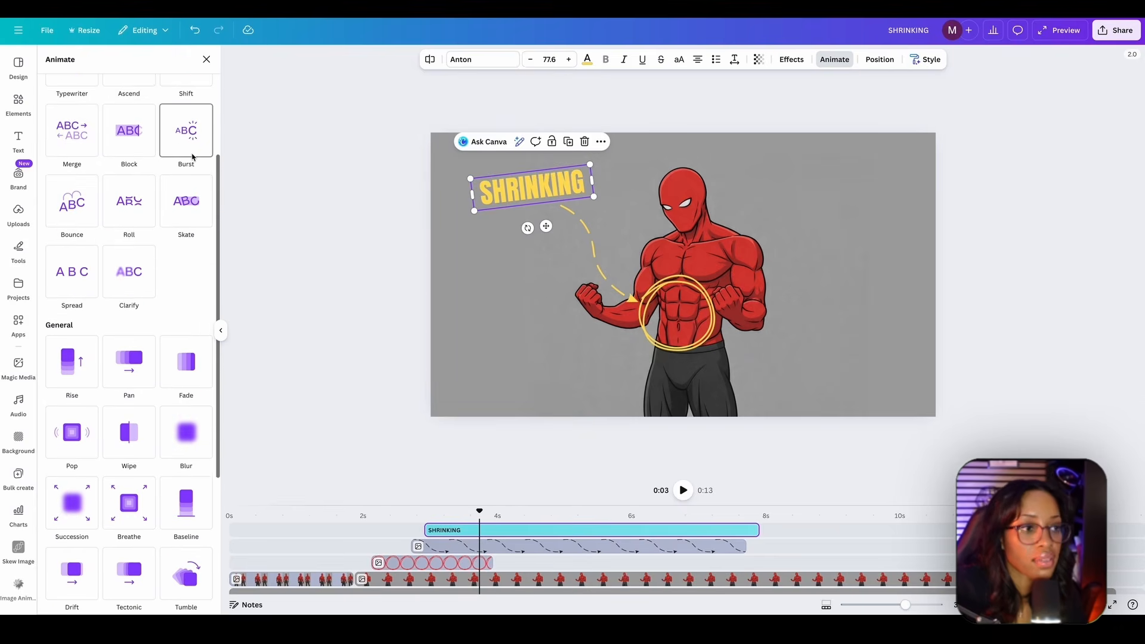
click(71, 432)
scroll(535, 532, down, 2)
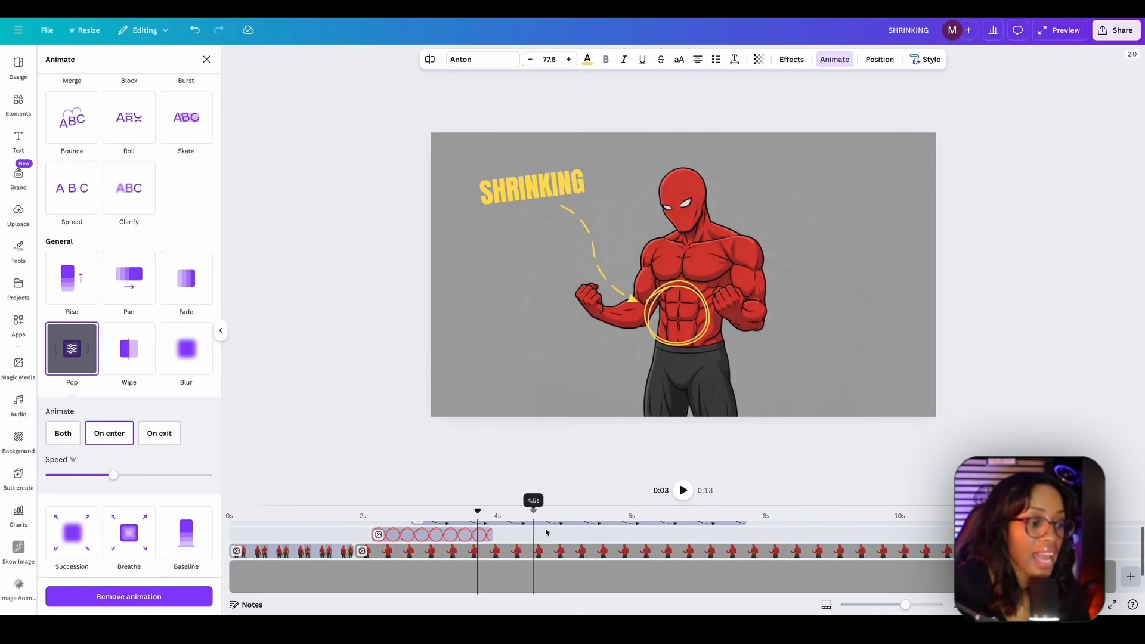
- Shorten the arrow and SHRINKING text clips to end together with the circle clip at about 4 seconds
scroll(716, 531, up, 1)
drag(743, 535, 488, 533)
scroll(756, 533, up, 1)
drag(756, 532, 490, 530)
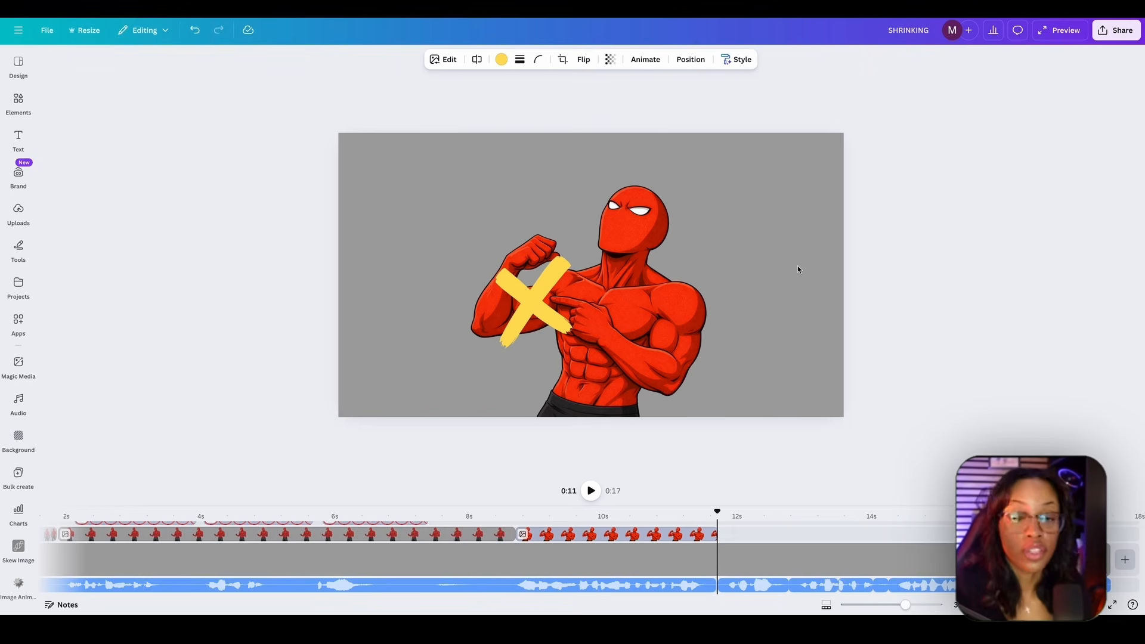
- Play the voiceover beyond the pointing character's clip to hear what the next scene must illustrate
click(590, 490)
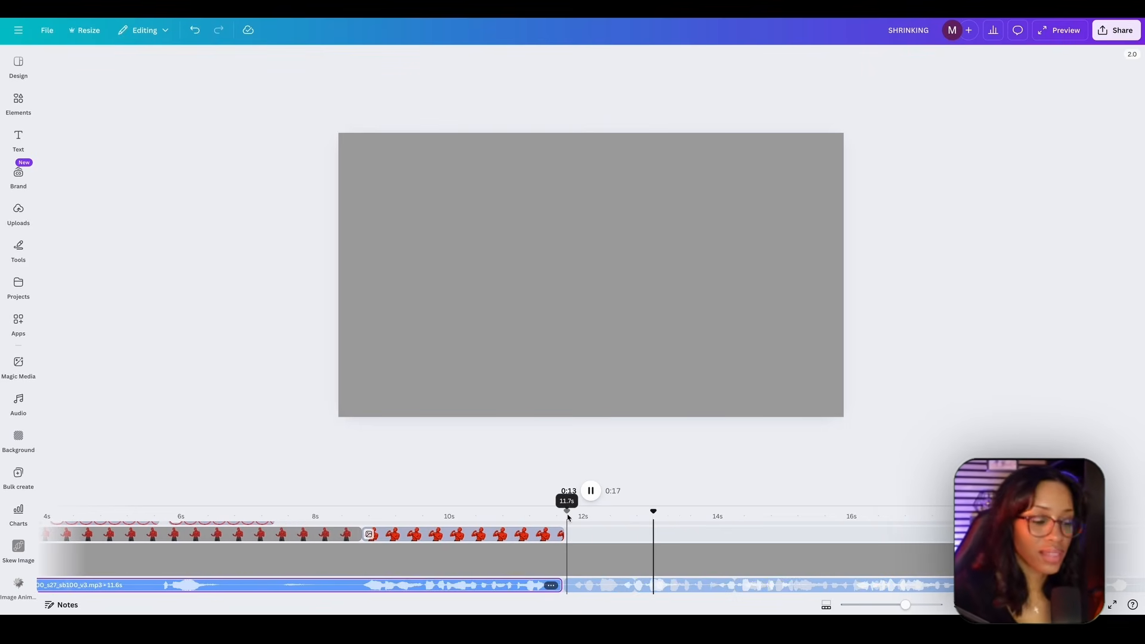
key(space)
key(space)
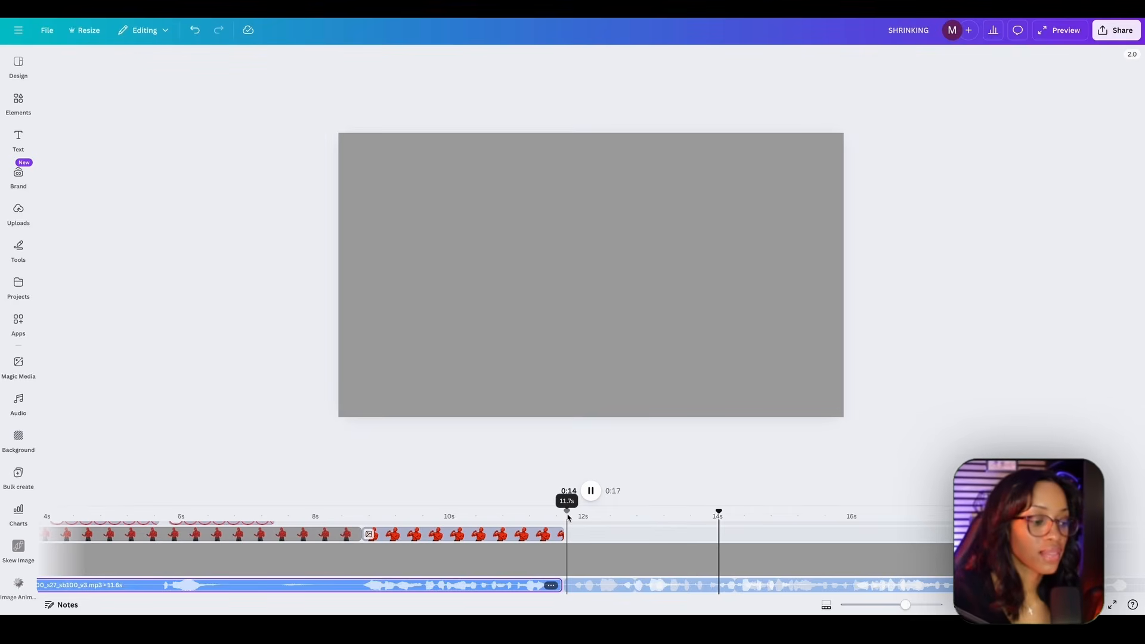
key(space)
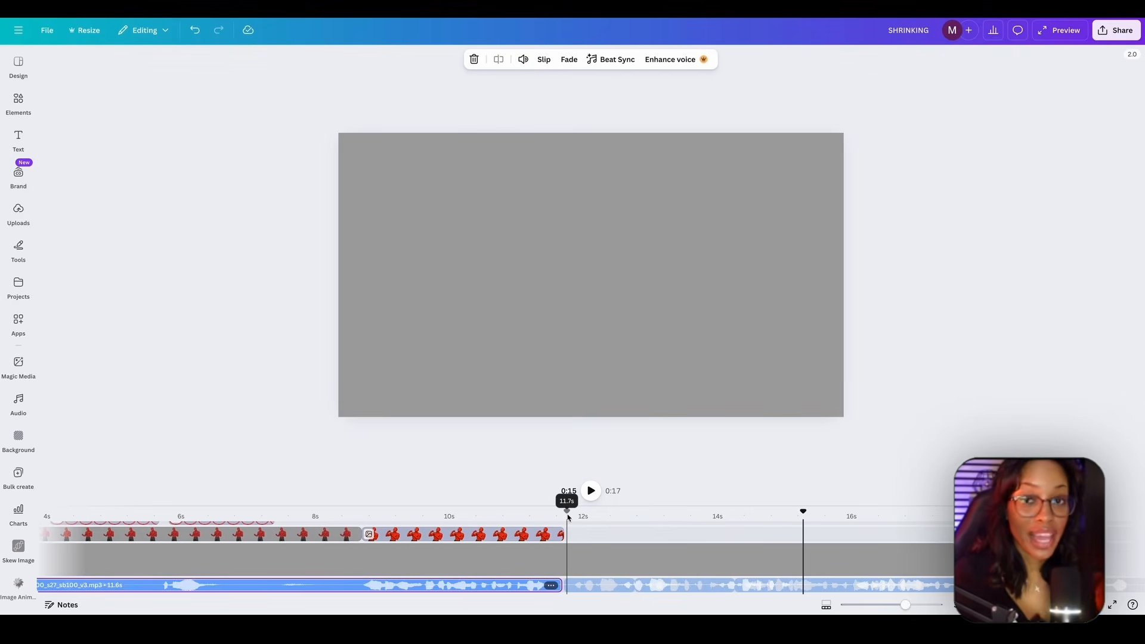
scroll(568, 517, right, 1)
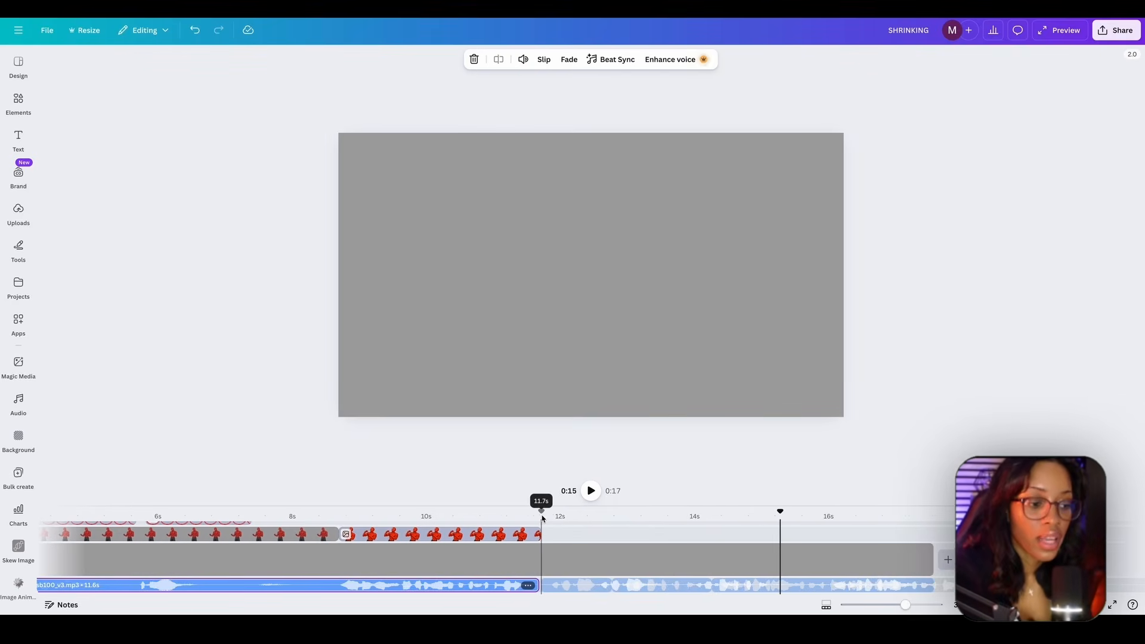
- Add the uploaded dumbbell-curl character at about 11.7 seconds, remove its background, and place it enlarged in the scene's lower left
click(18, 212)
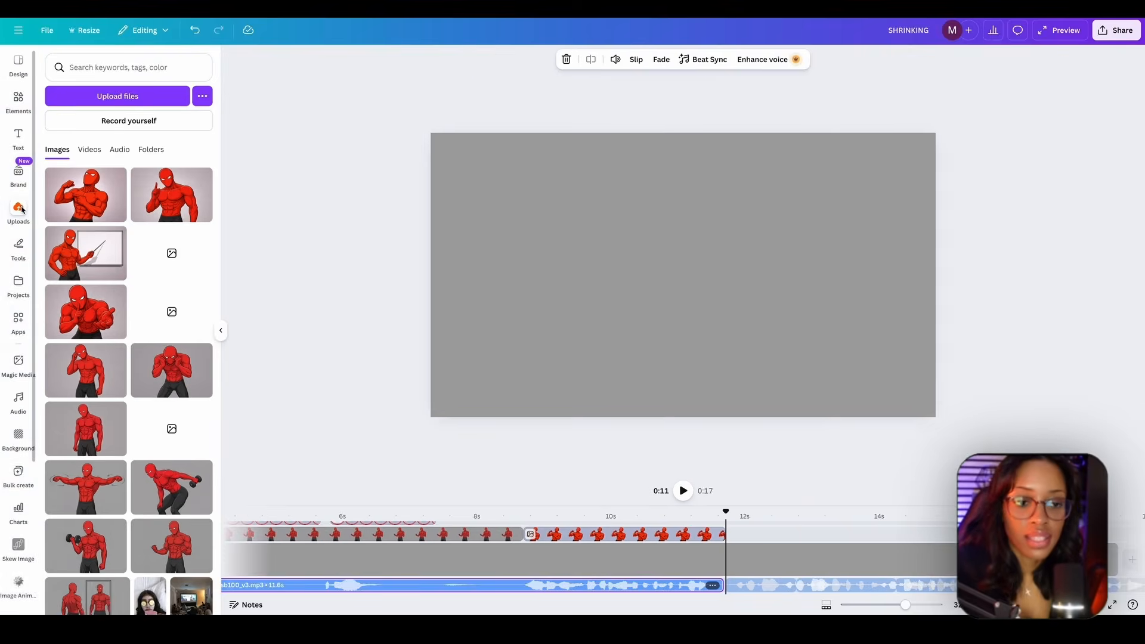
drag(78, 384, 779, 537)
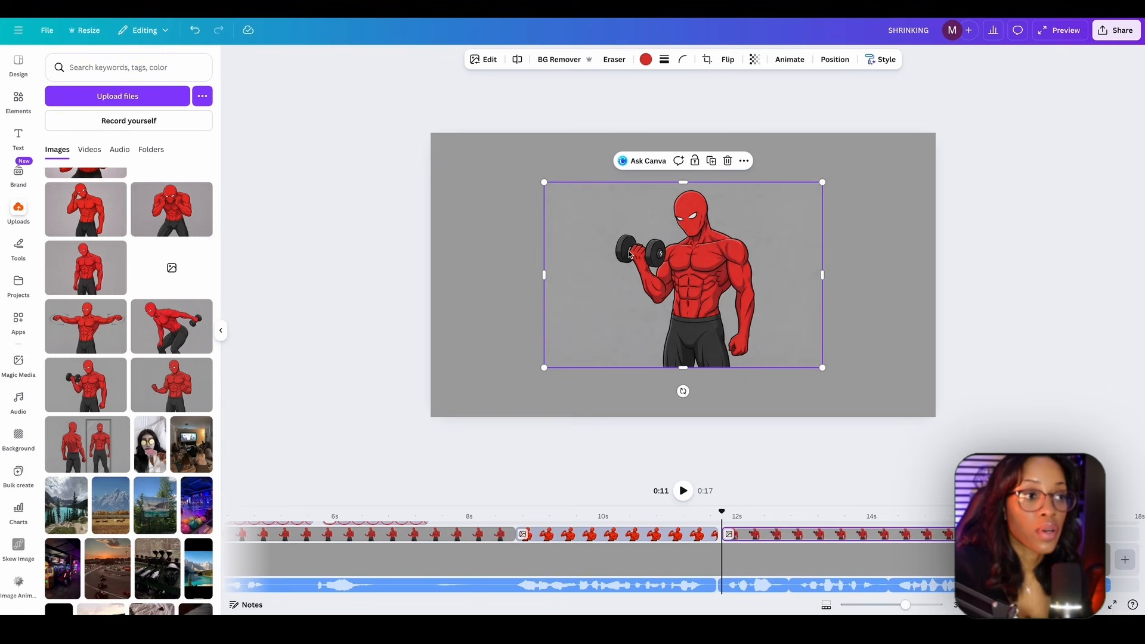
click(560, 59)
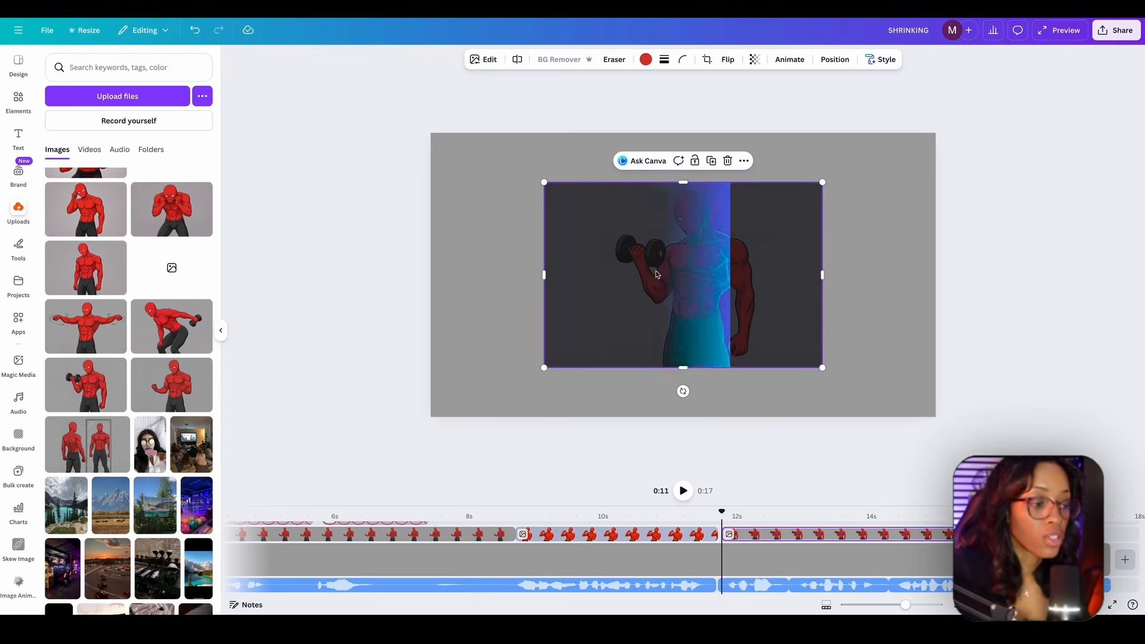
- Add the uploaded bent-over dumbbell character at about 12.8 seconds, remove its background, and place it beside the curling character
click(791, 515)
scroll(158, 328, down, 1)
drag(158, 325, 819, 527)
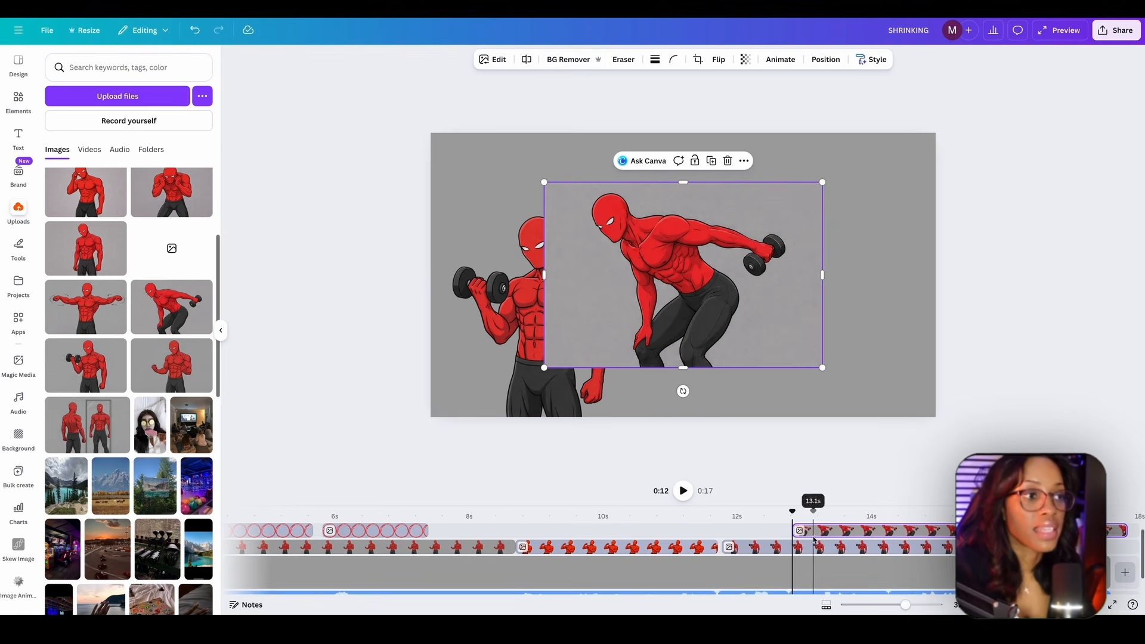
click(552, 64)
drag(671, 298, 740, 333)
- Add the arms-outstretched character at about 14.3 seconds without its background, and arrange it large in the center between the two smaller dumbbell characters
click(890, 517)
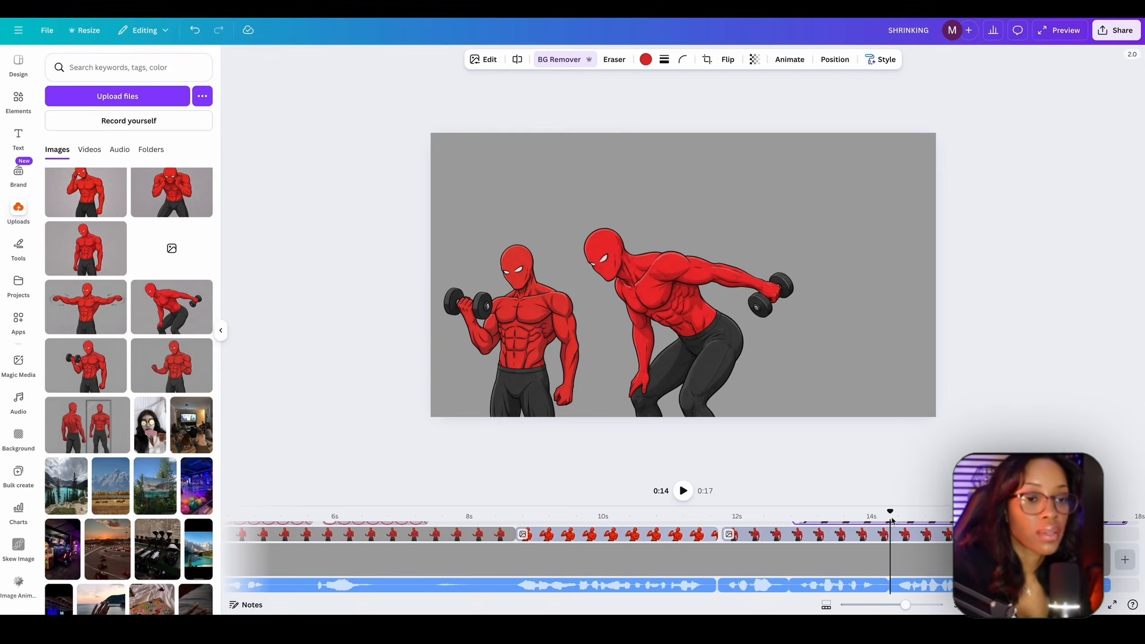
click(96, 305)
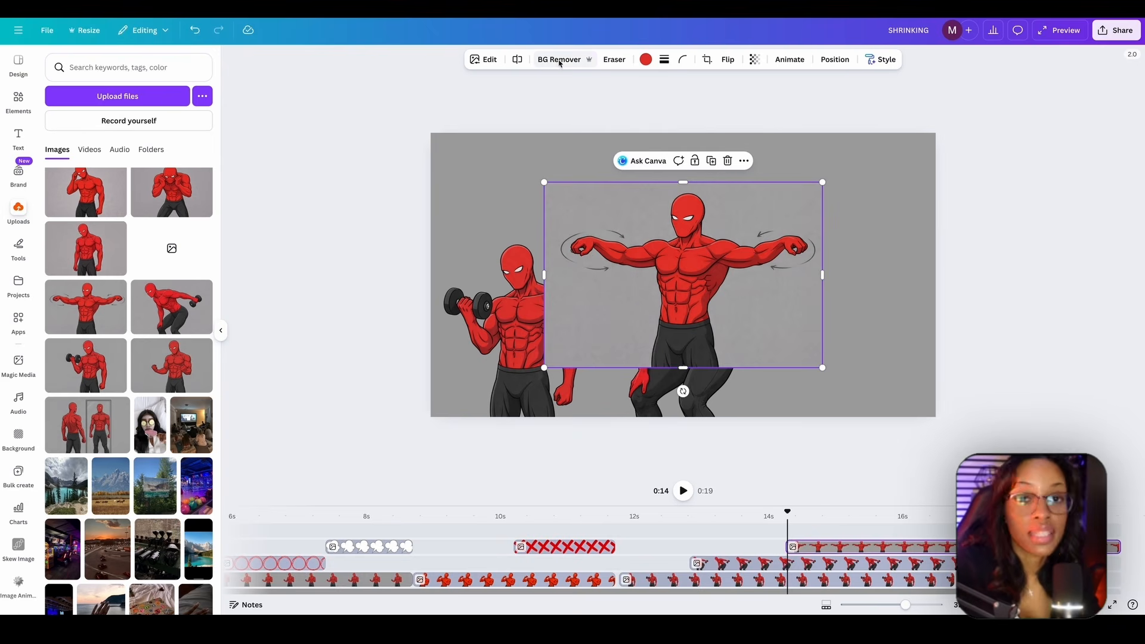
click(561, 64)
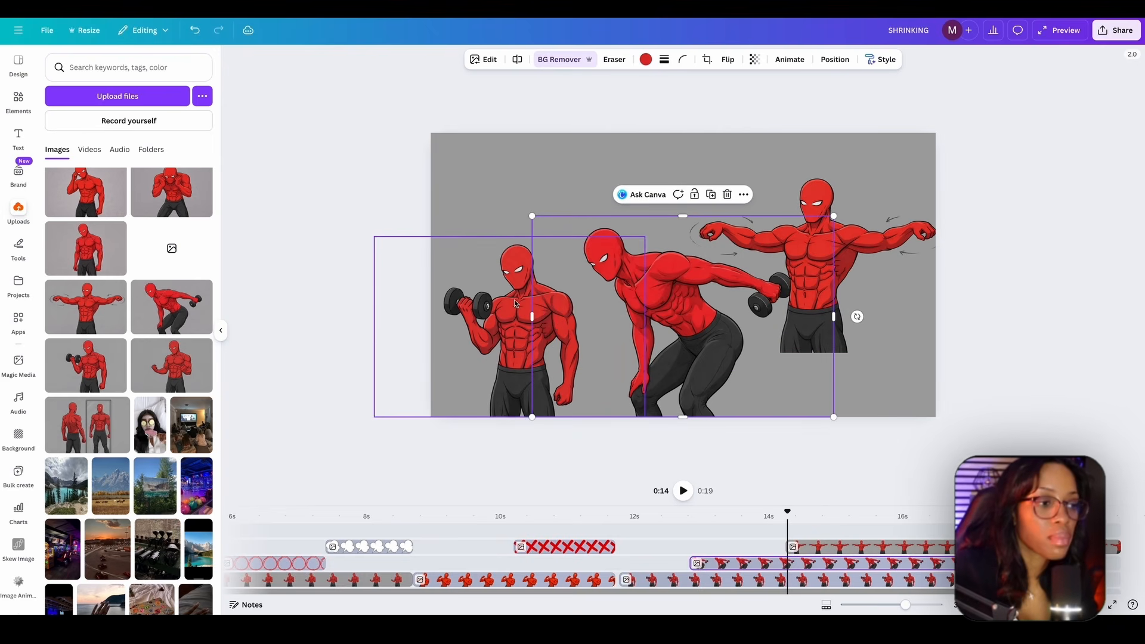
click(516, 304)
drag(644, 237, 611, 251)
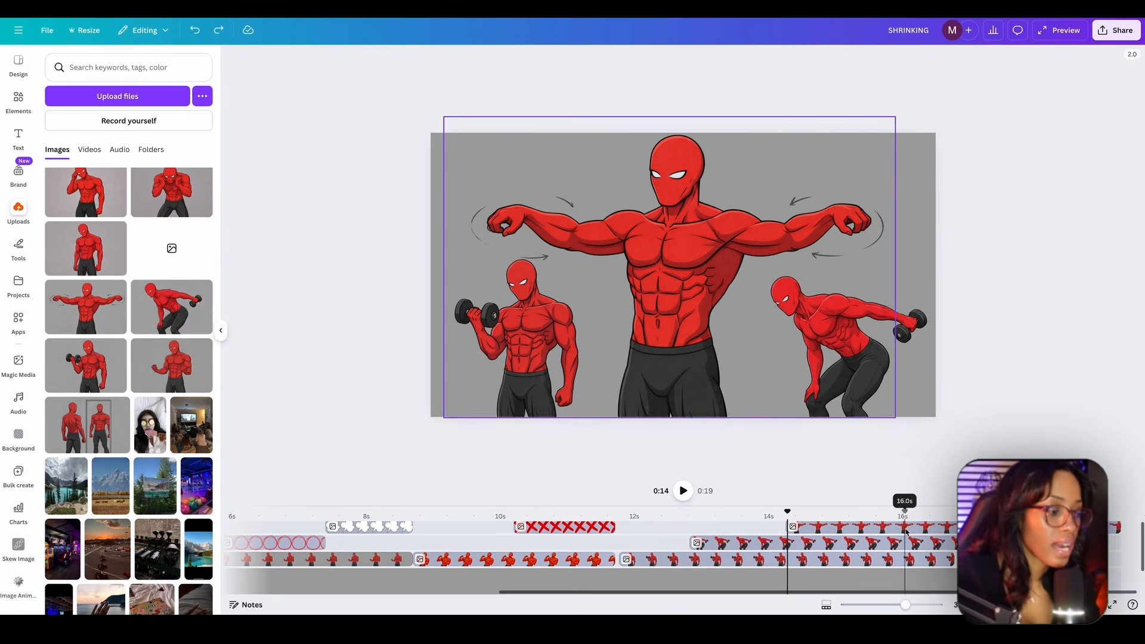
- Adjust the dumbbell-curl character's clip so it ends together with the other two character clips at about 17 seconds
click(918, 516)
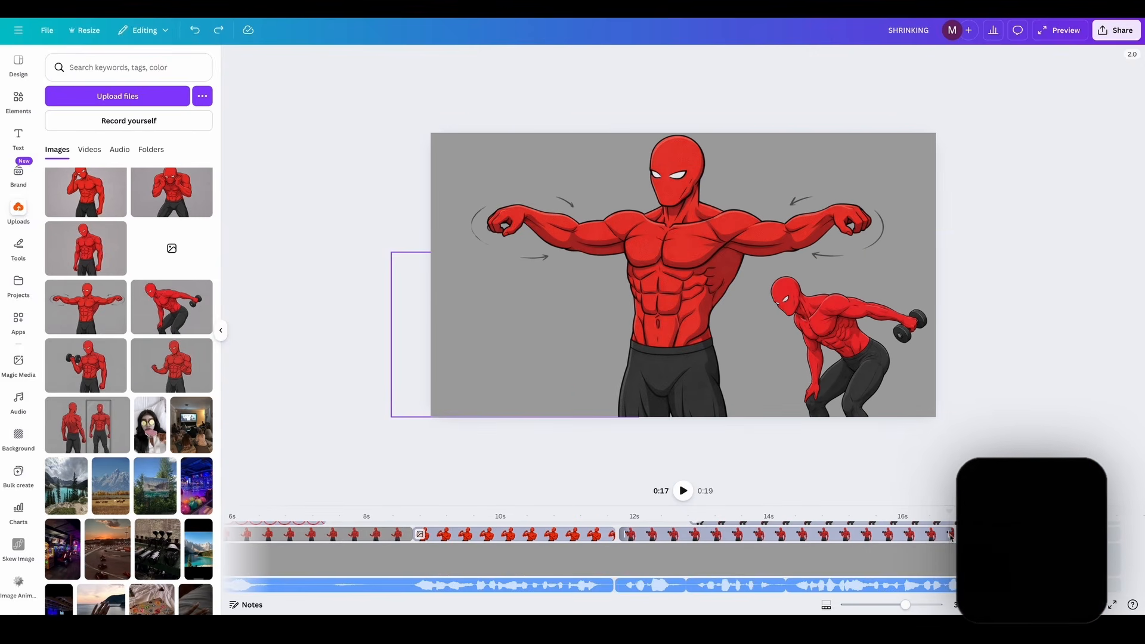
drag(953, 537, 994, 535)
scroll(991, 536, up, 1)
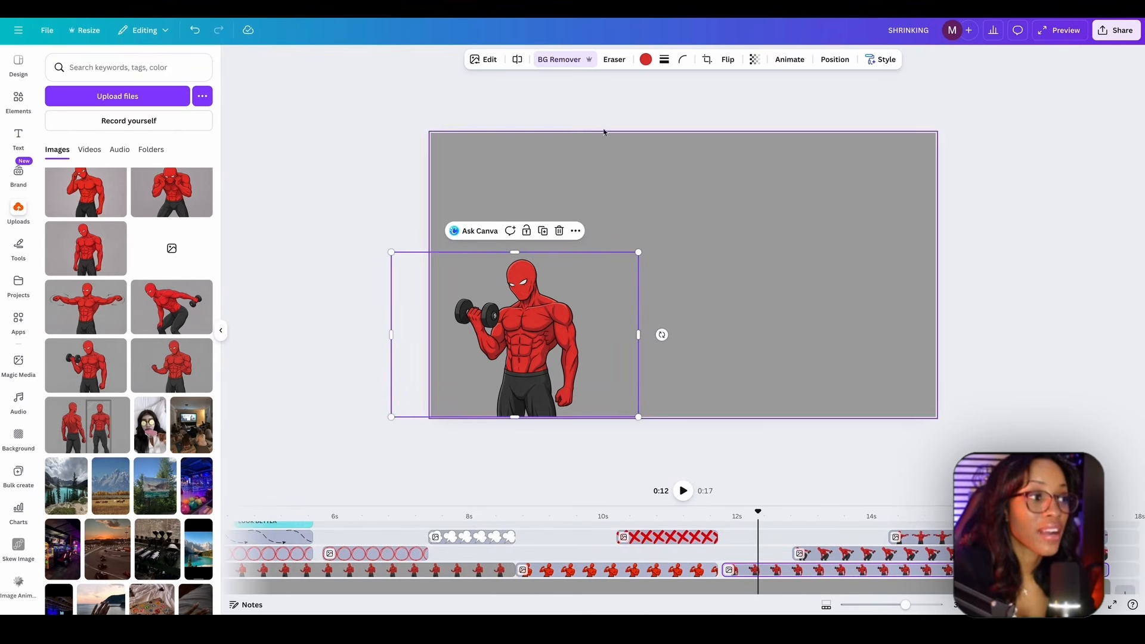
- Apply the Pan animation to the dumbbell-curl character, moving to the right
click(779, 67)
scroll(108, 334, down, 6)
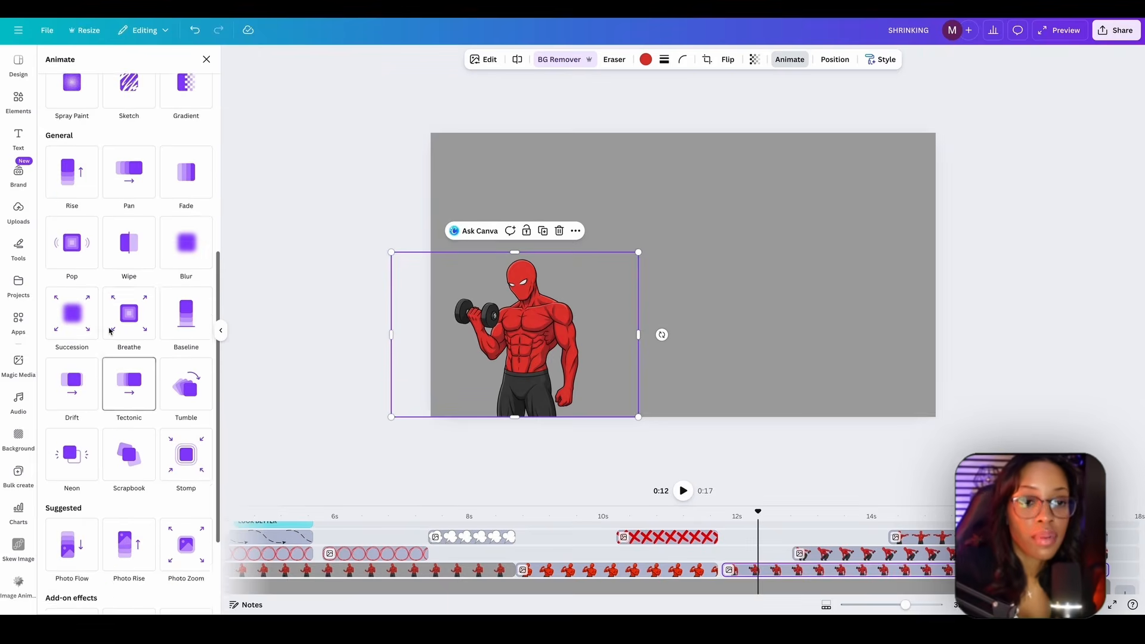
click(129, 226)
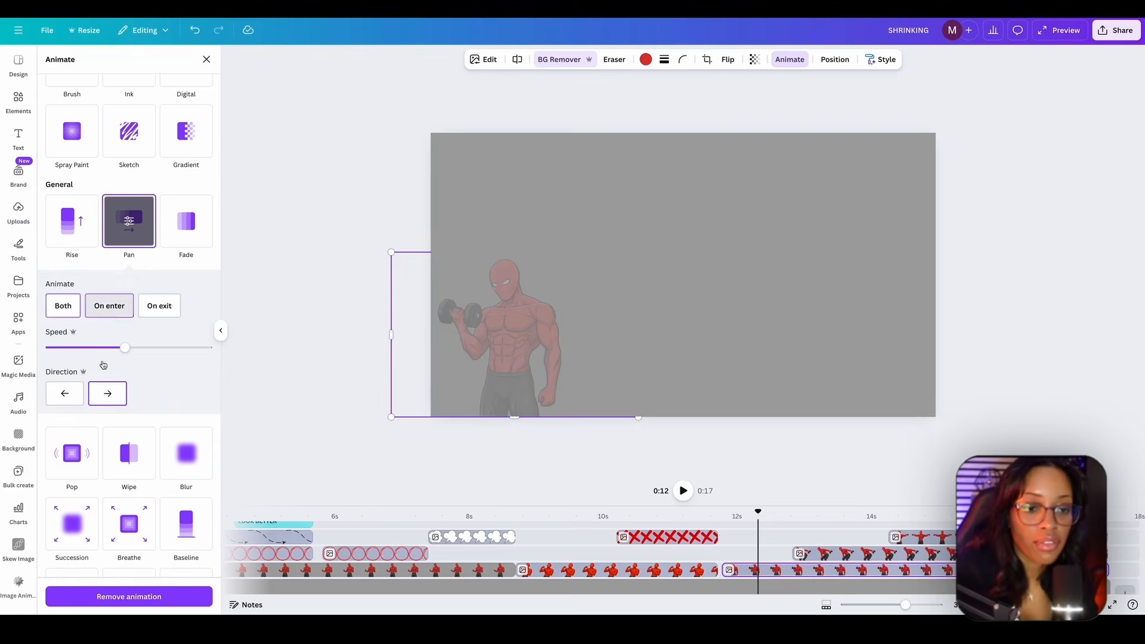
- Apply the Pan animation to the bent-over dumbbell character on enter only, moving to the left
click(845, 553)
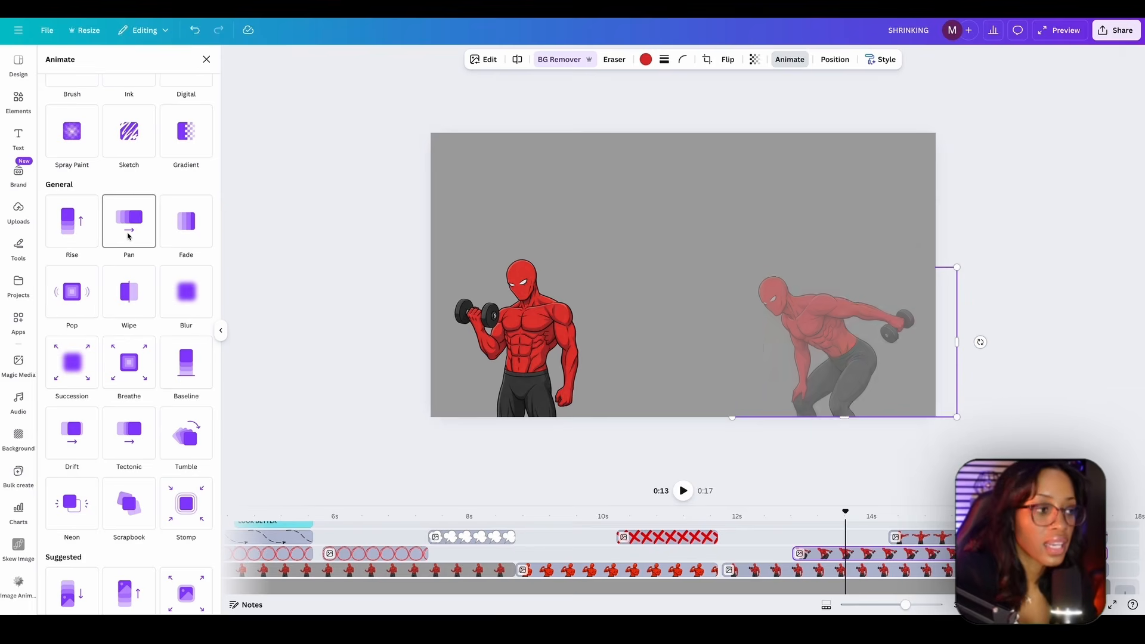
click(128, 231)
click(65, 393)
click(109, 306)
- Apply the Baseline animation to the arms-outstretched character on enter only, moving upward
click(921, 540)
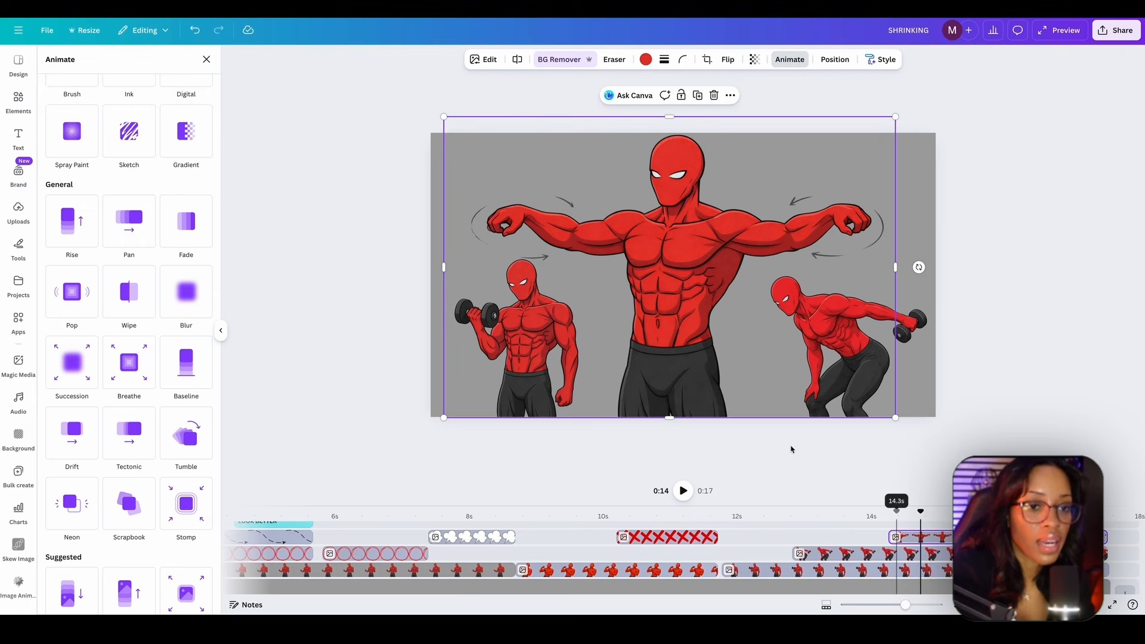
scroll(190, 294, down, 3)
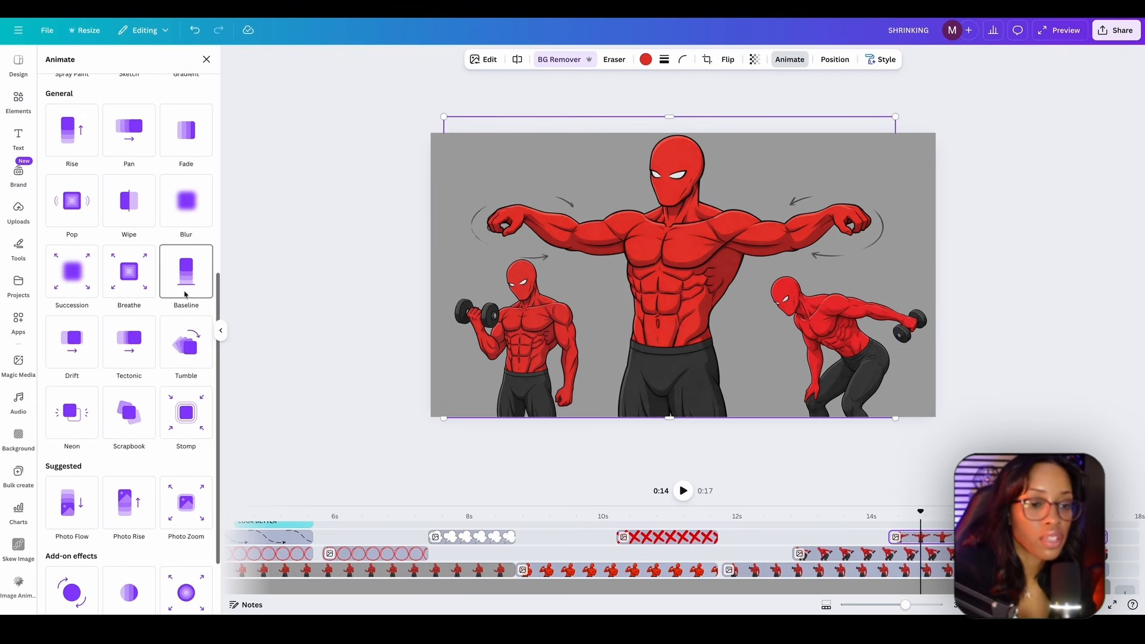
click(186, 271)
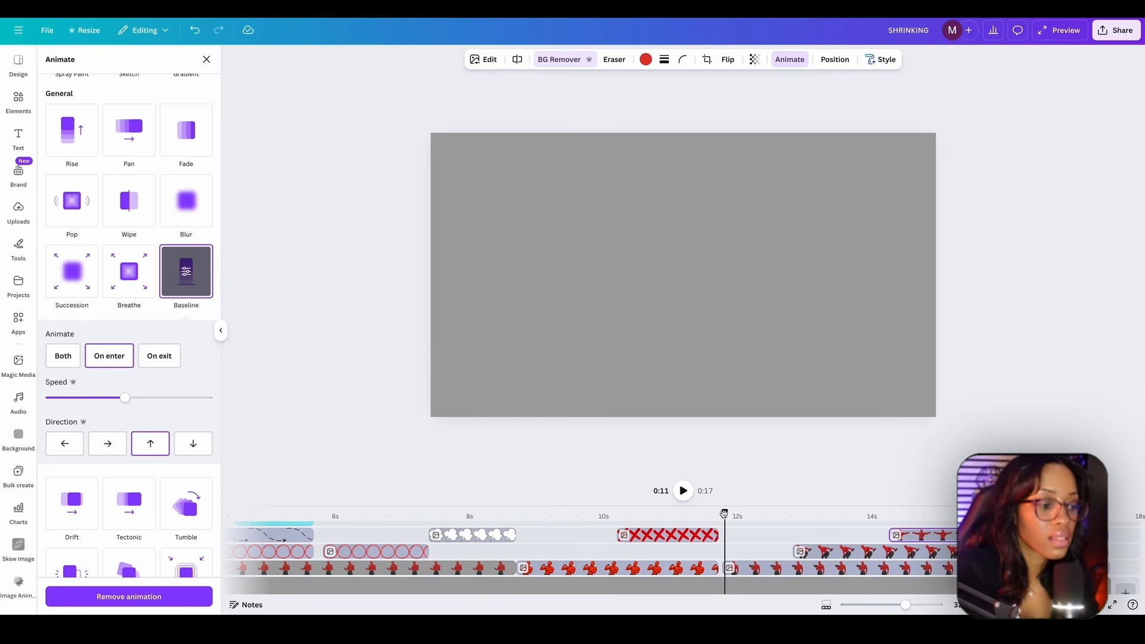
- Play back the three-character workout scene from about 11 seconds, and scrub through the timeline to review the animated scenes
key(space)
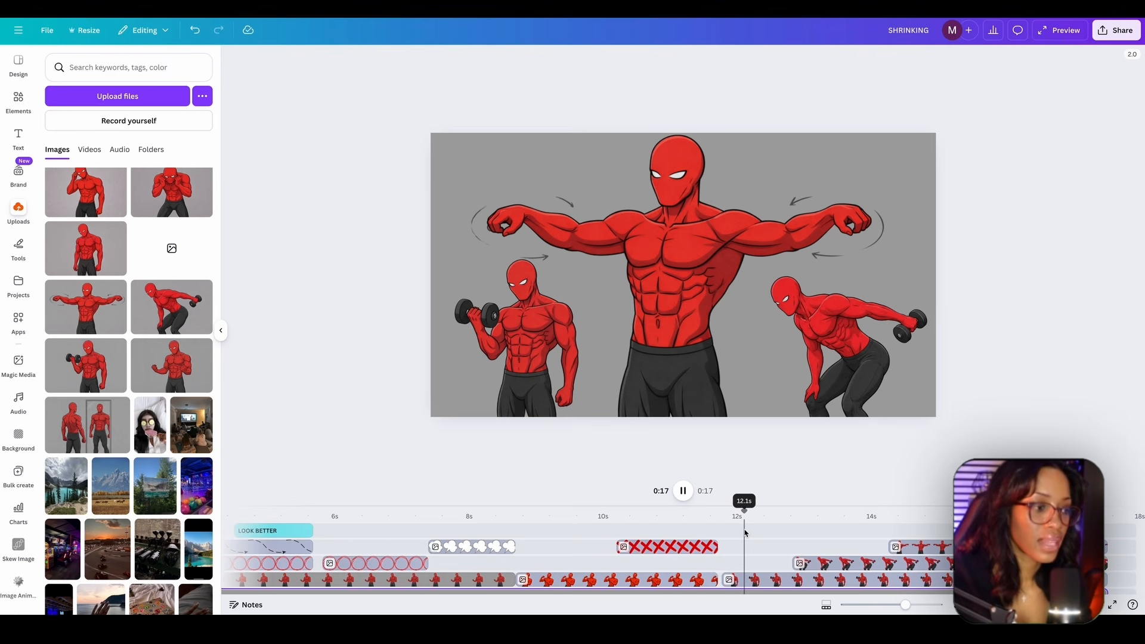
key(space)
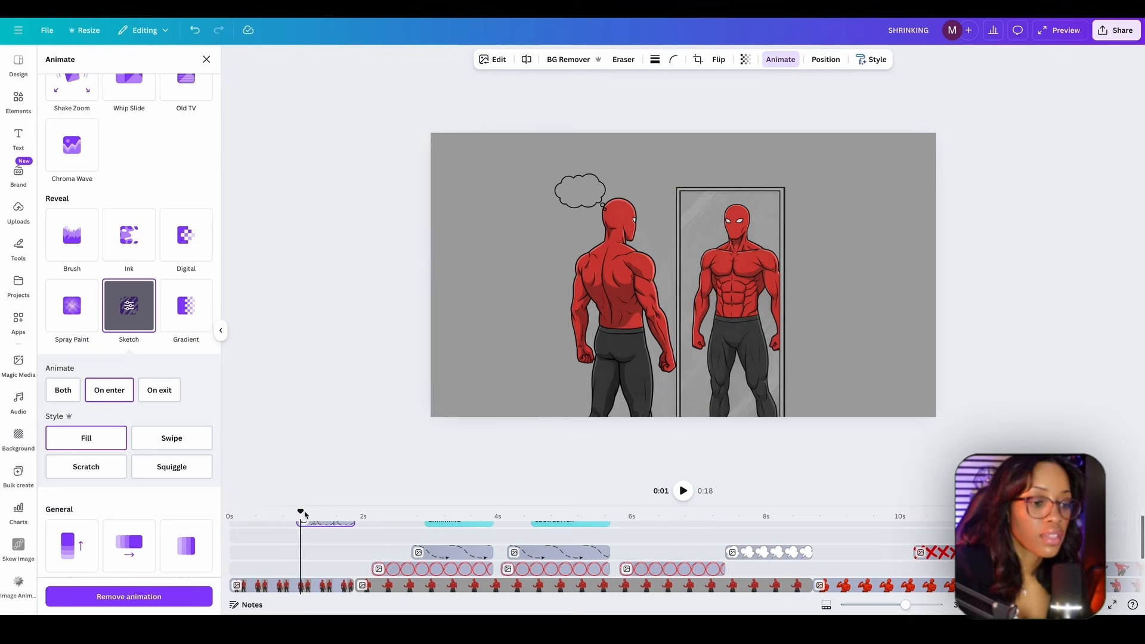
click(373, 513)
drag(569, 517, 908, 514)
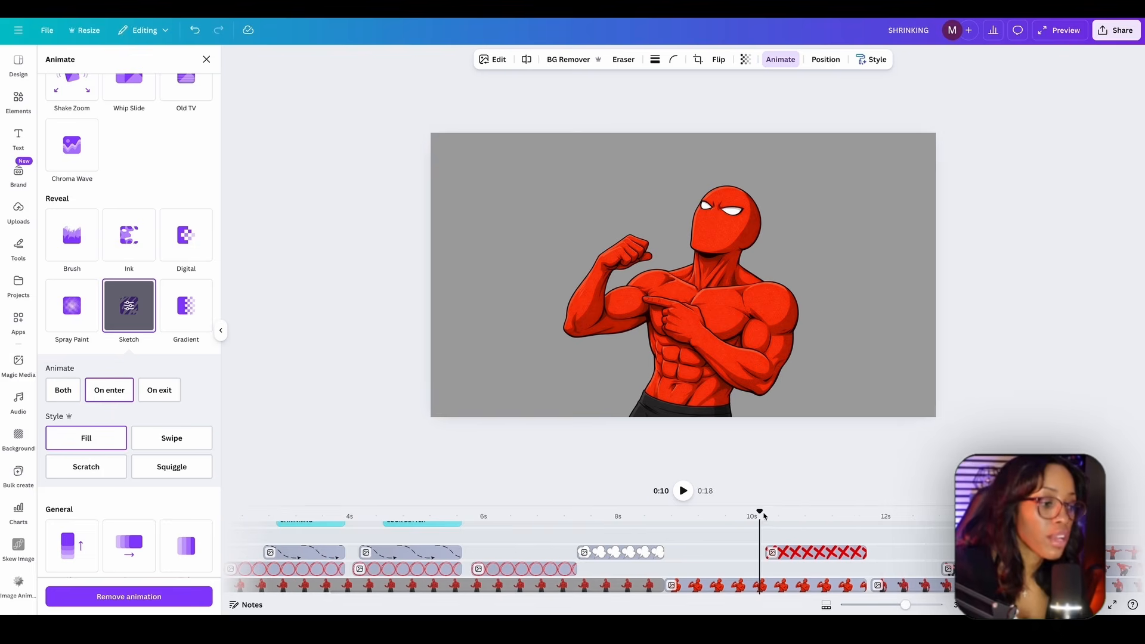
drag(760, 512, 885, 513)
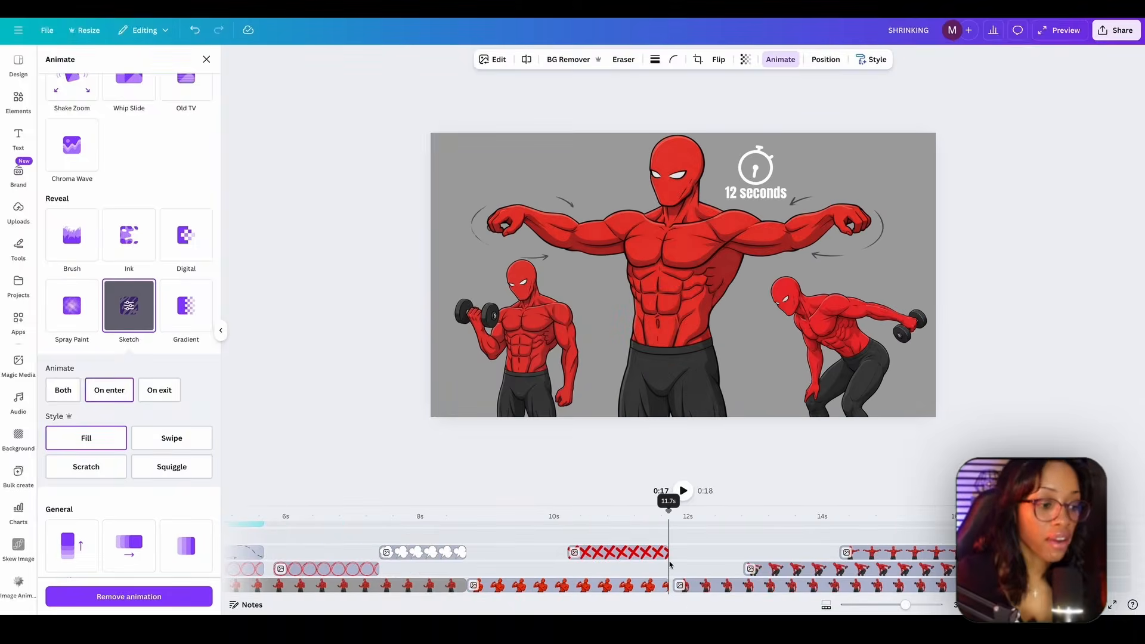
- Switch to Uppbeat, browse the music results for "workout background", and open the sound effects library
scroll(670, 566, down, 2)
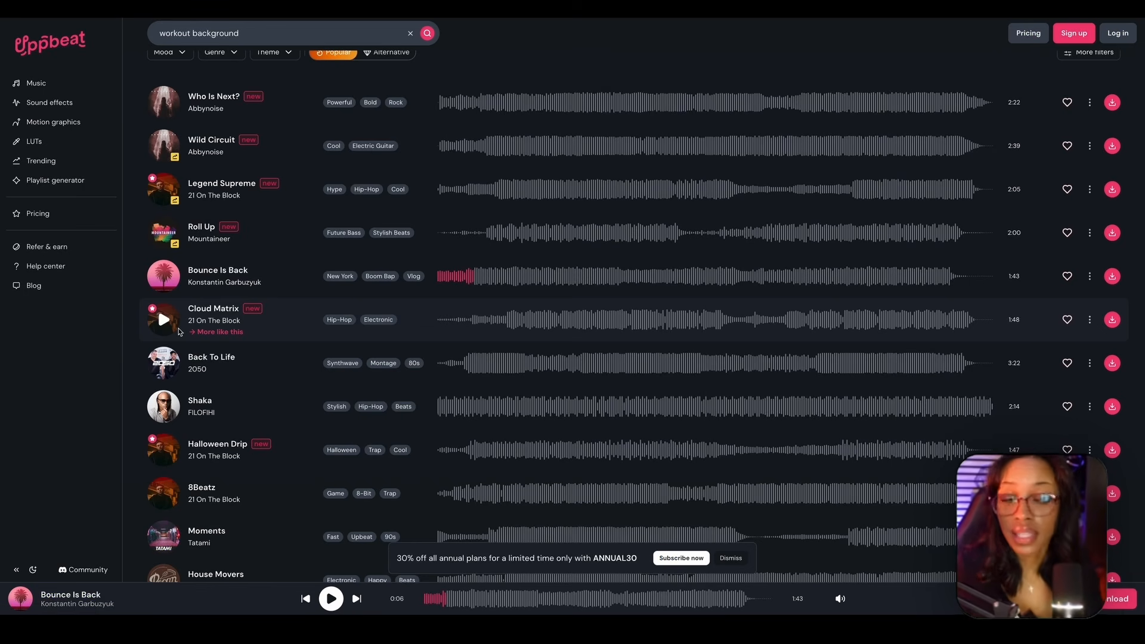
scroll(170, 257, up, 1)
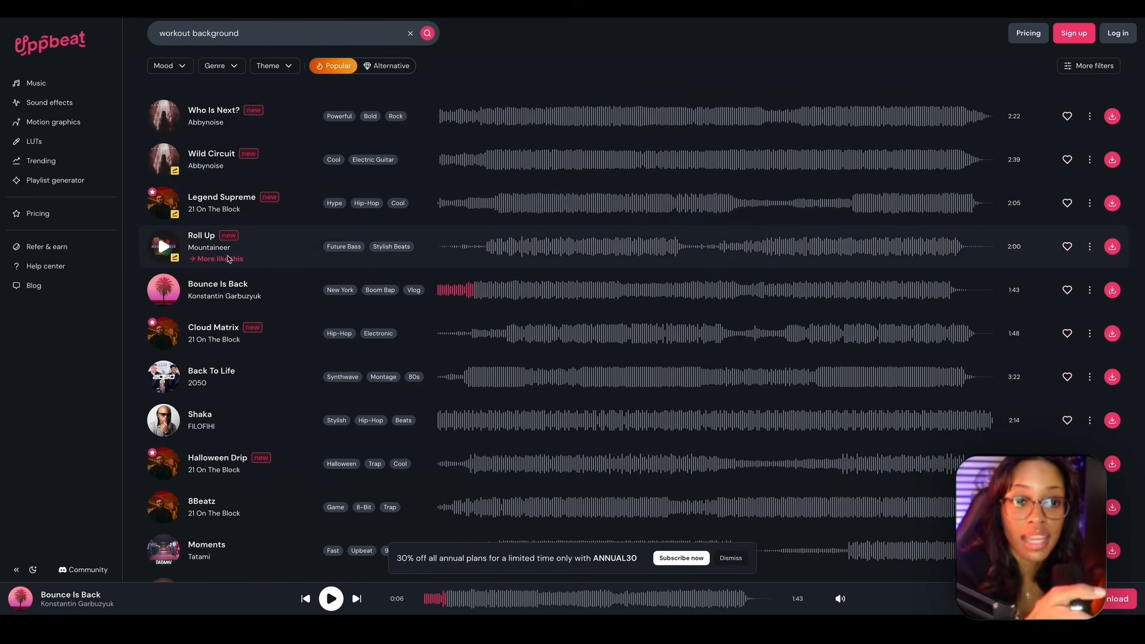
scroll(220, 254, down, 1)
scroll(179, 209, up, 1)
click(49, 103)
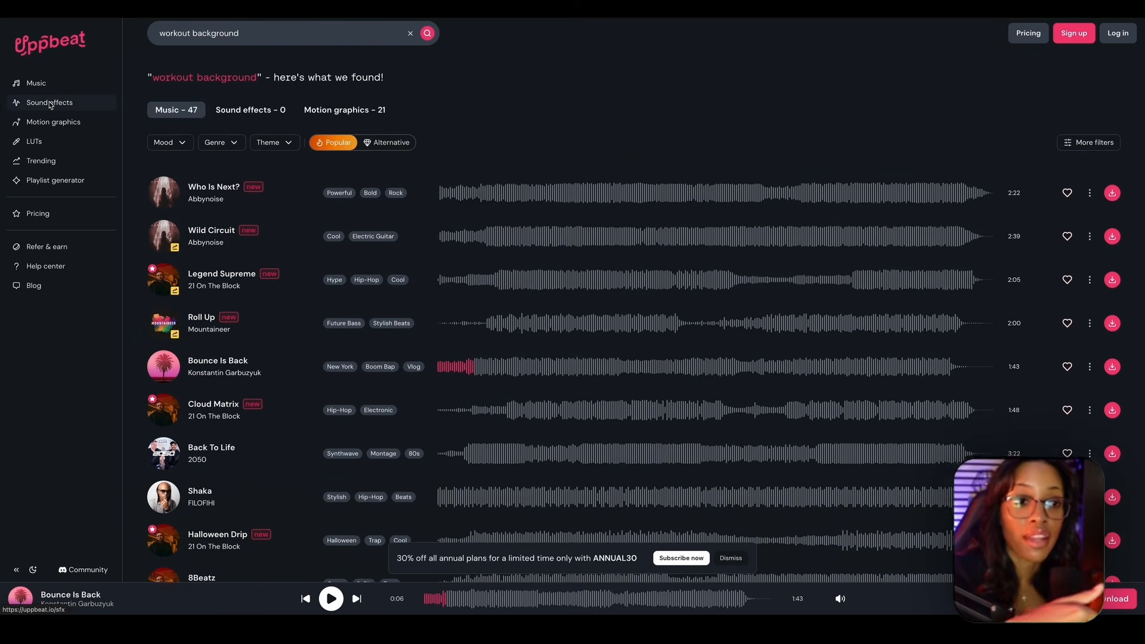
scroll(268, 227, down, 5)
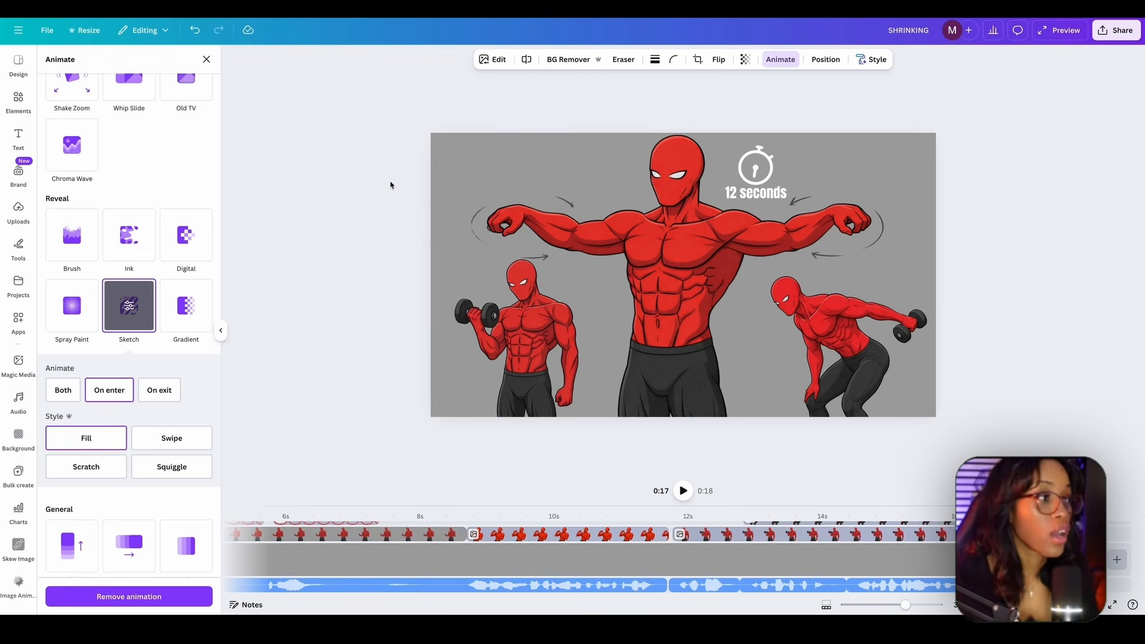
- Switch to Canva and download the finished design as an MP4 video at 1080p (HD) quality
click(1115, 32)
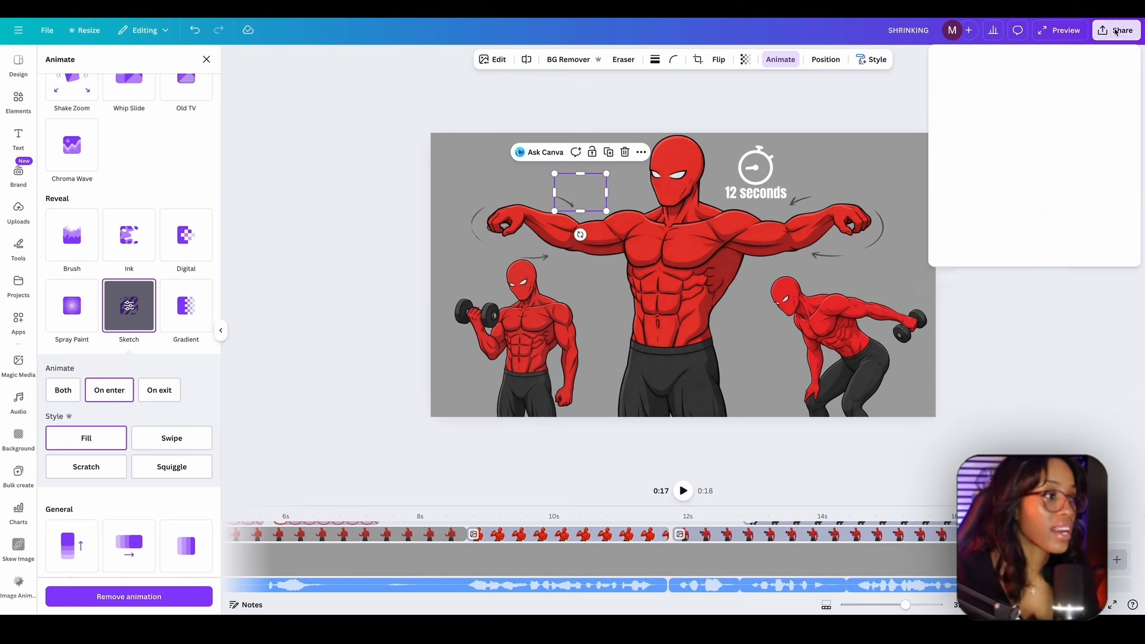
click(962, 237)
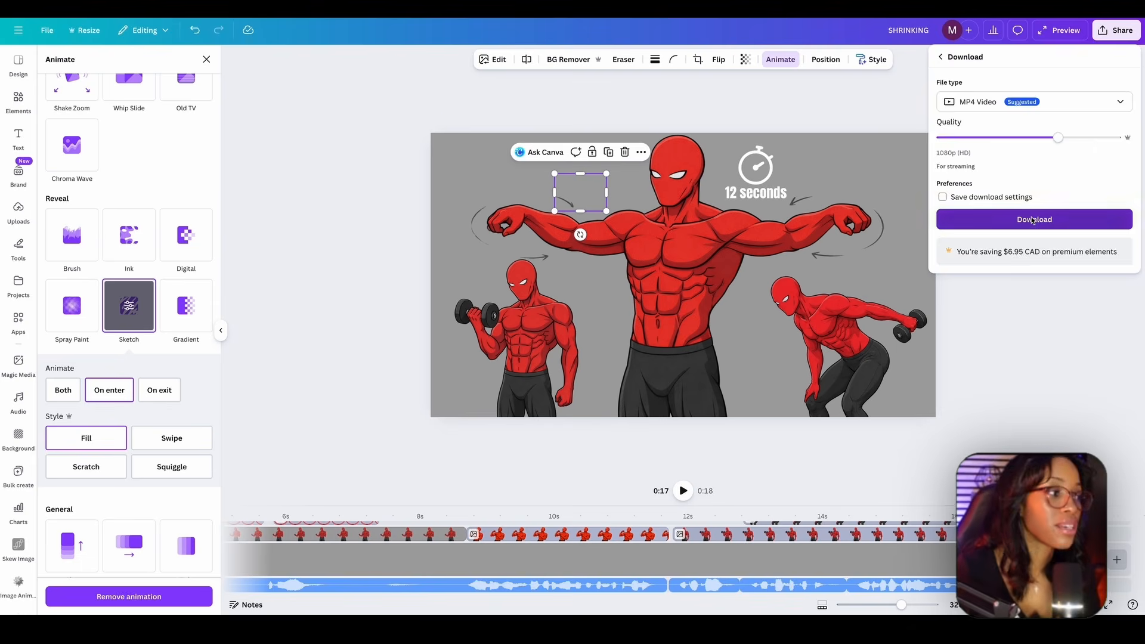
click(1035, 217)
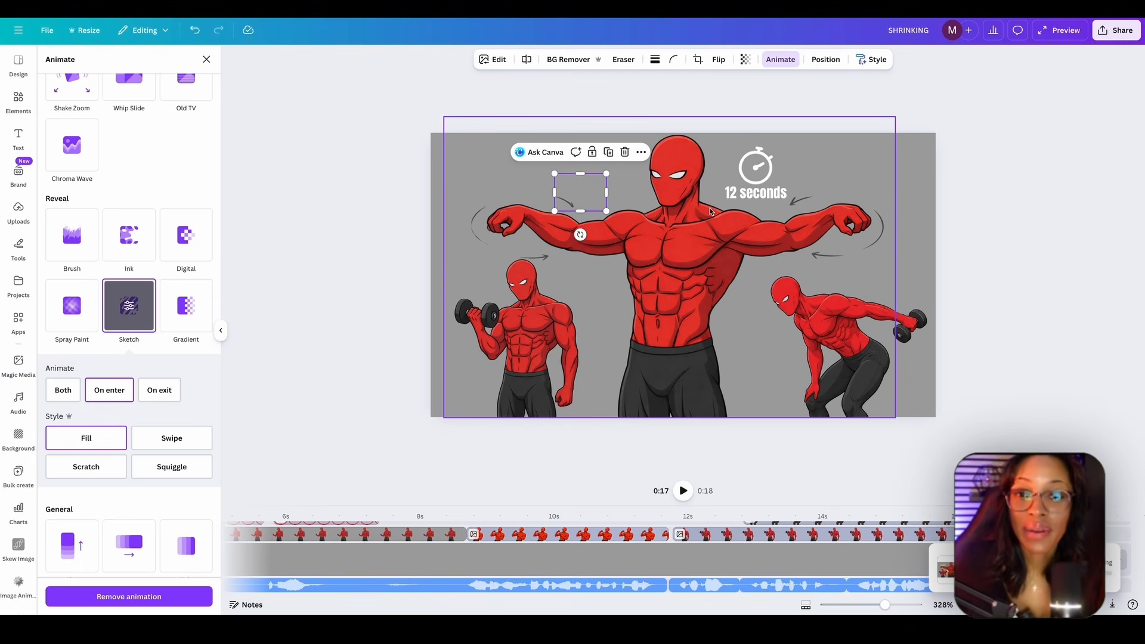